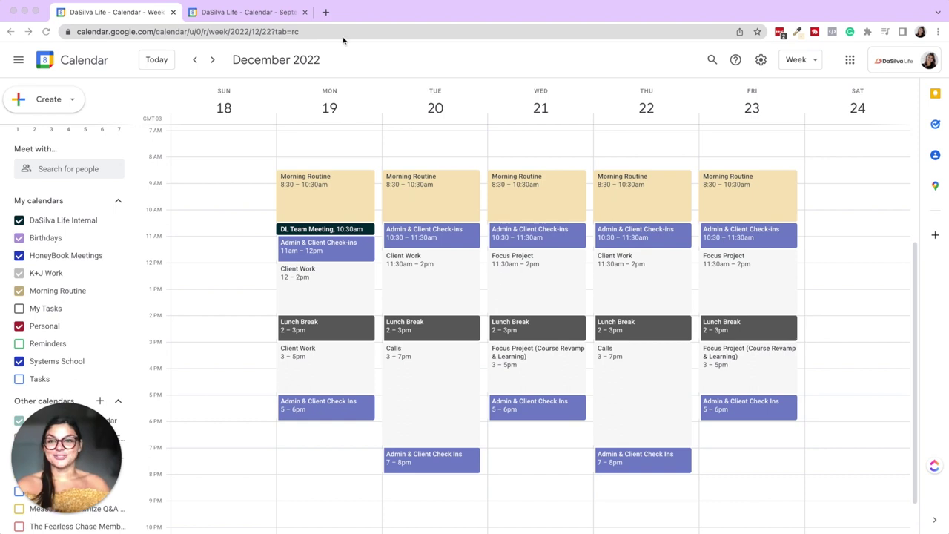
Glance at the other account's September calendar, then check Monday's Admin & Client Check-ins and Client Work details.
left_click(280, 15)
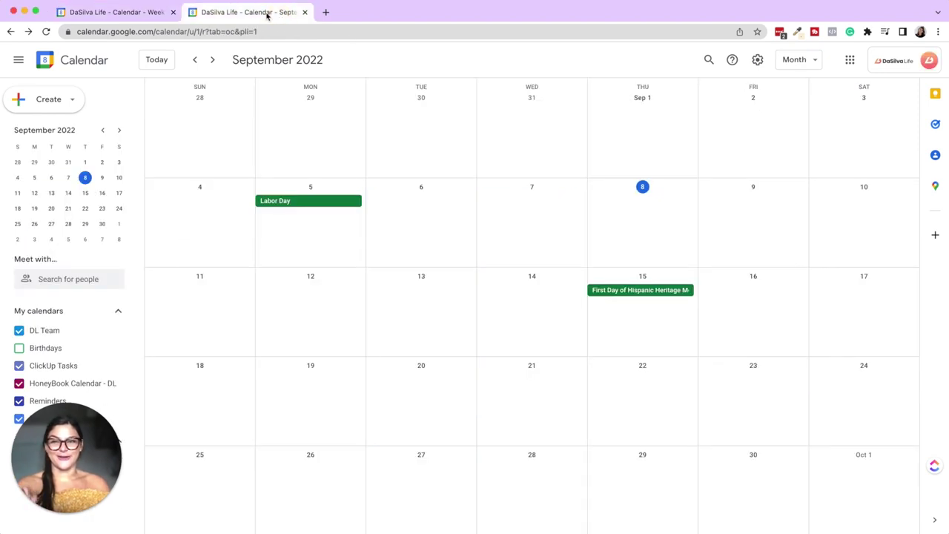
left_click(135, 17)
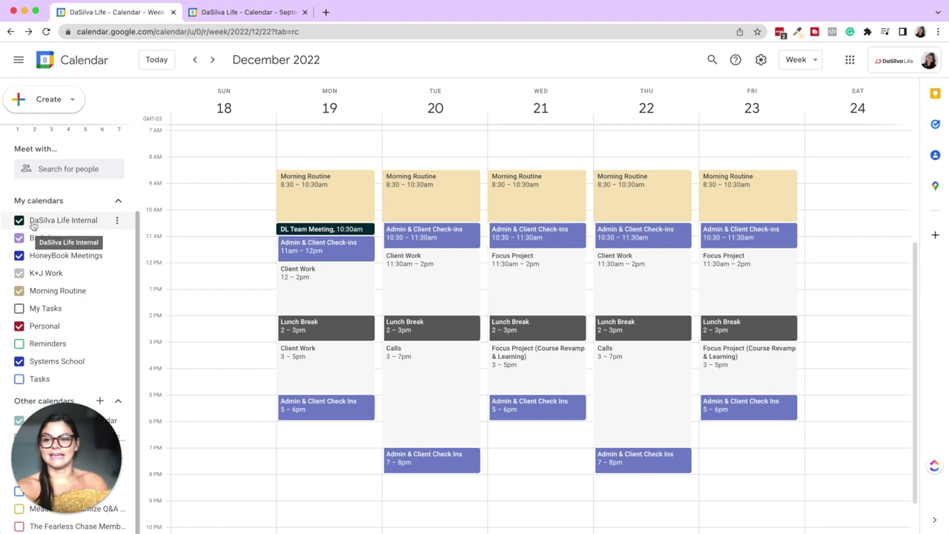
left_click(344, 254)
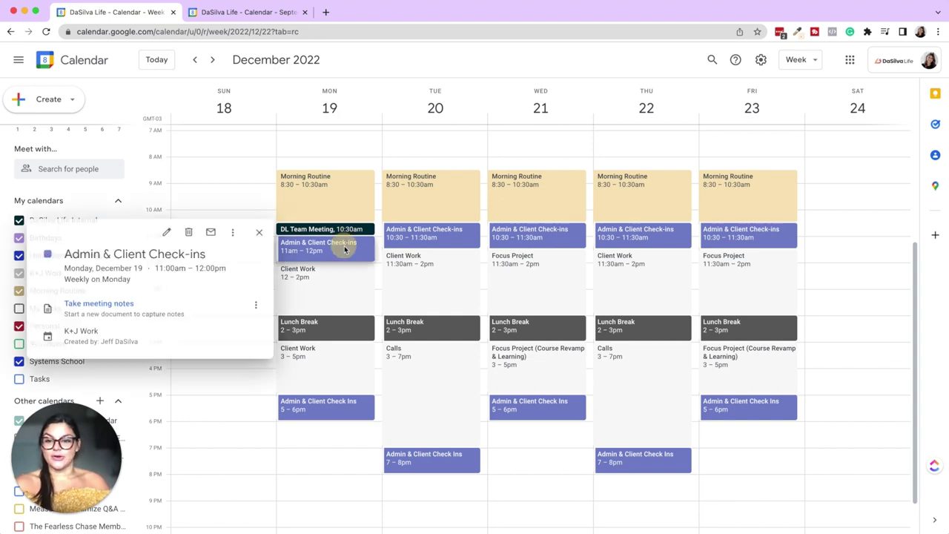
left_click(334, 296)
left_click(256, 224)
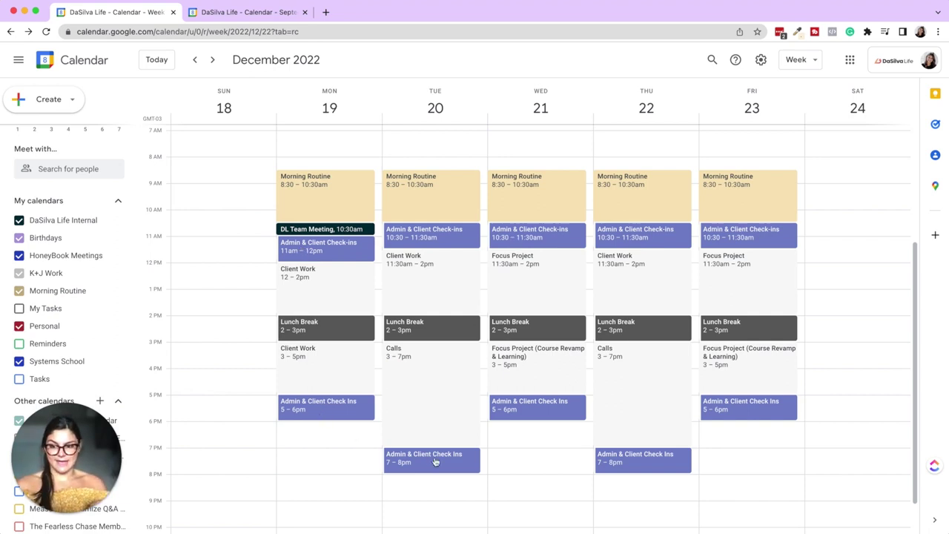
Review the details of Monday's Client Work block and Wednesday's Focus Project block.
left_click(342, 291)
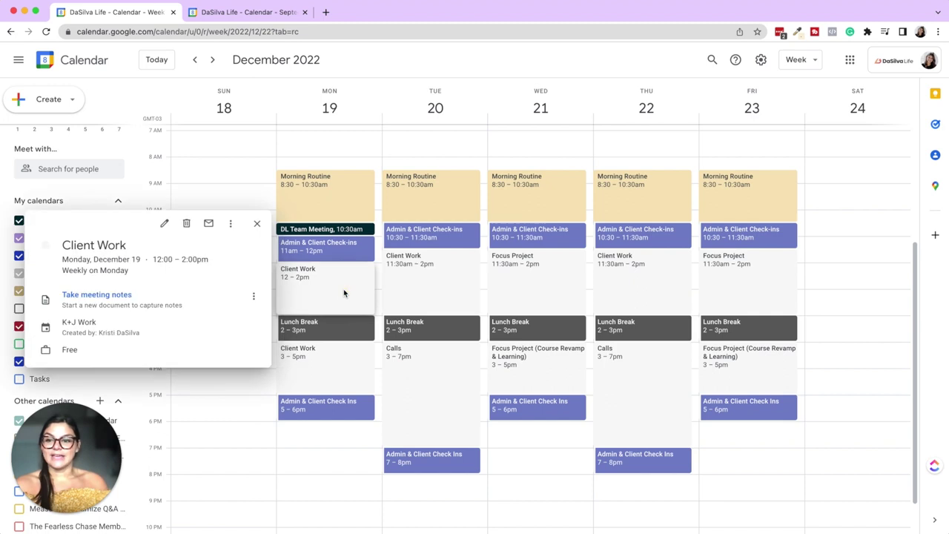
left_click(258, 224)
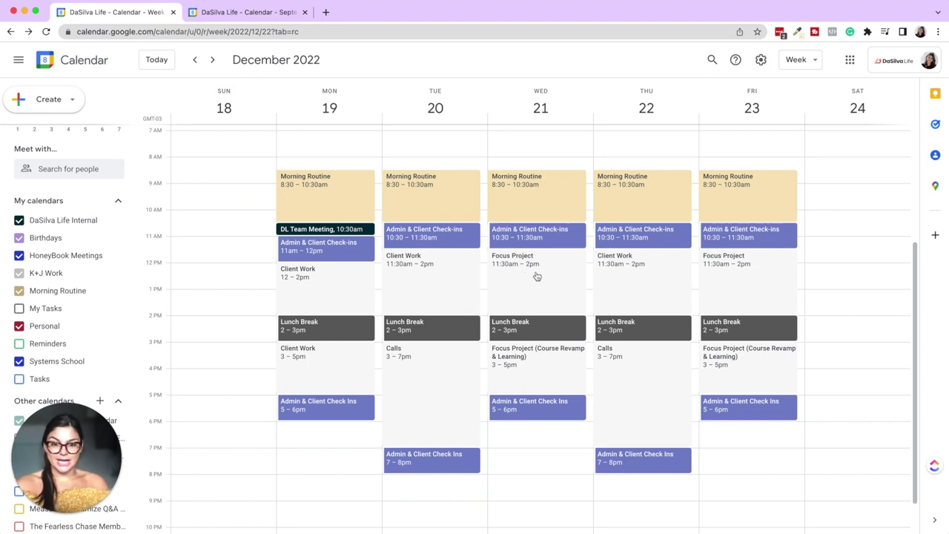
left_click(541, 361)
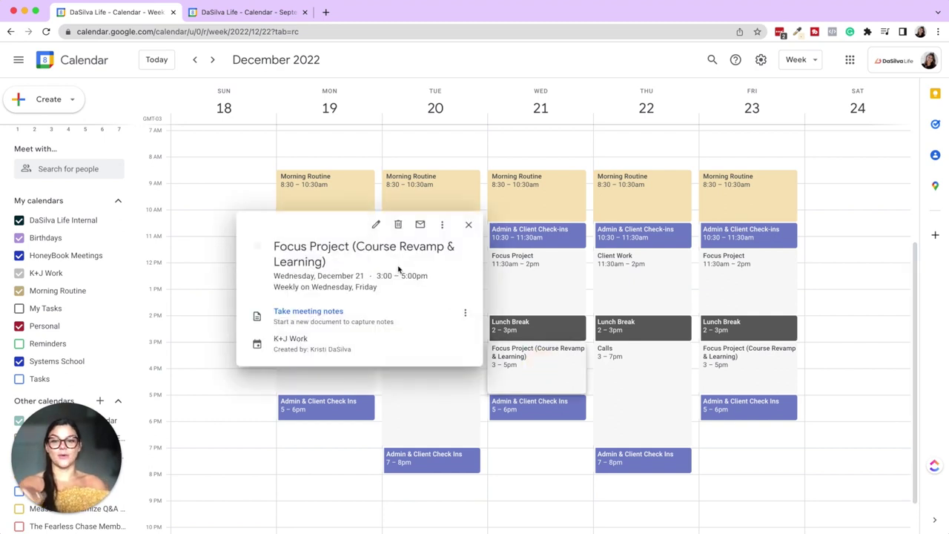
left_click(468, 224)
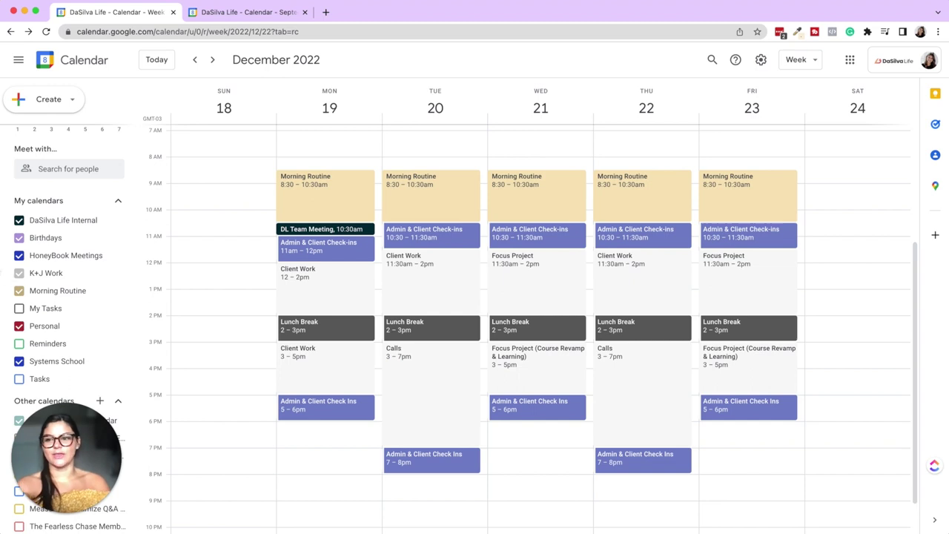
Advance to the December 25–31 week, check the Systems School event, then show the September calendar.
key("n")
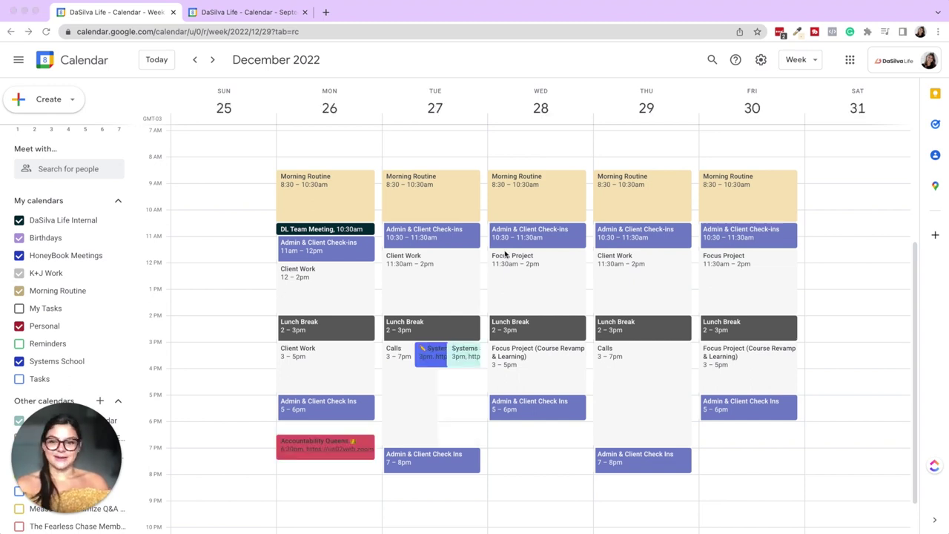
left_click(465, 356)
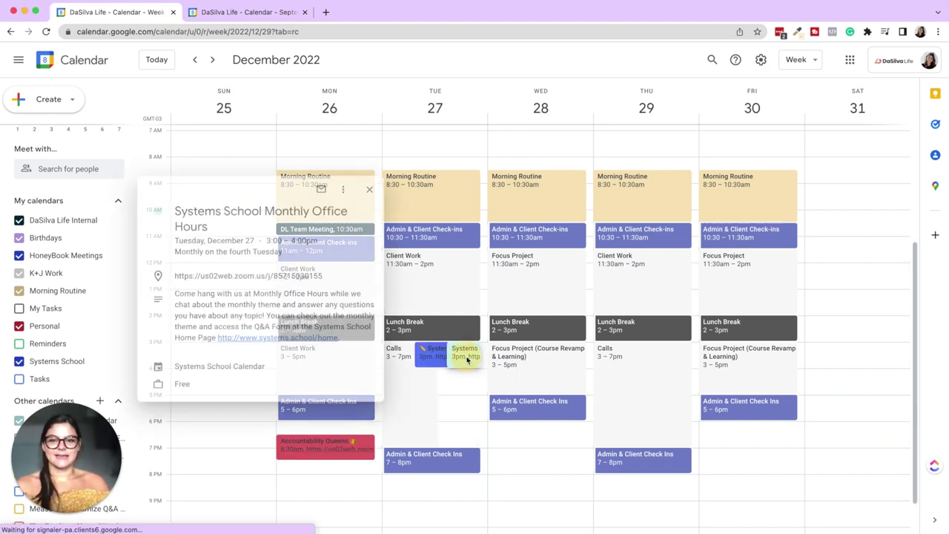
left_click(362, 189)
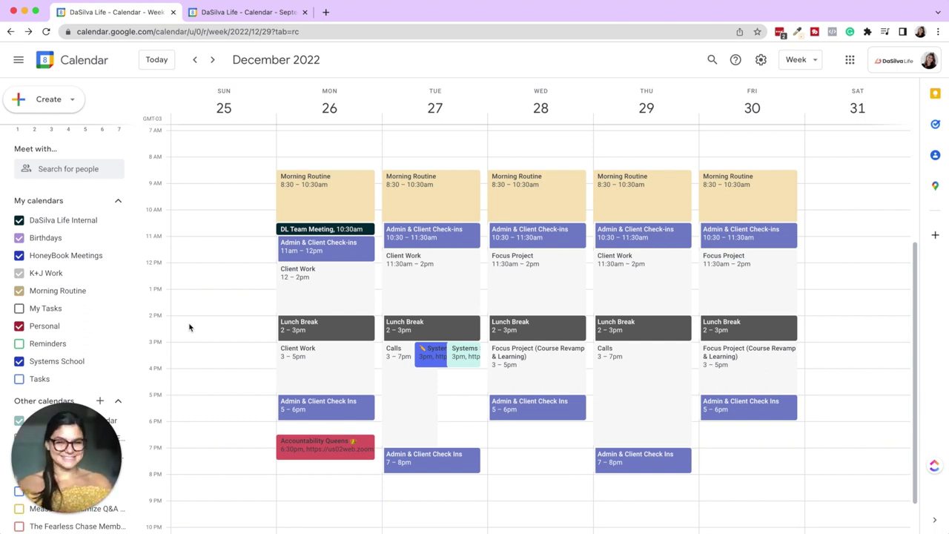
left_click(269, 13)
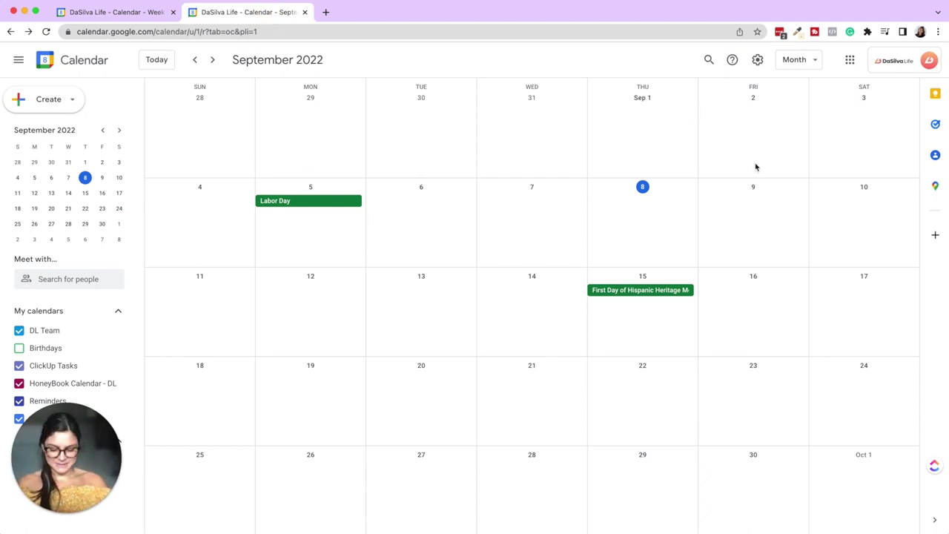
Show the other account's September 4–10, 2022 week, briefly comparing it with the December calendar.
key("w")
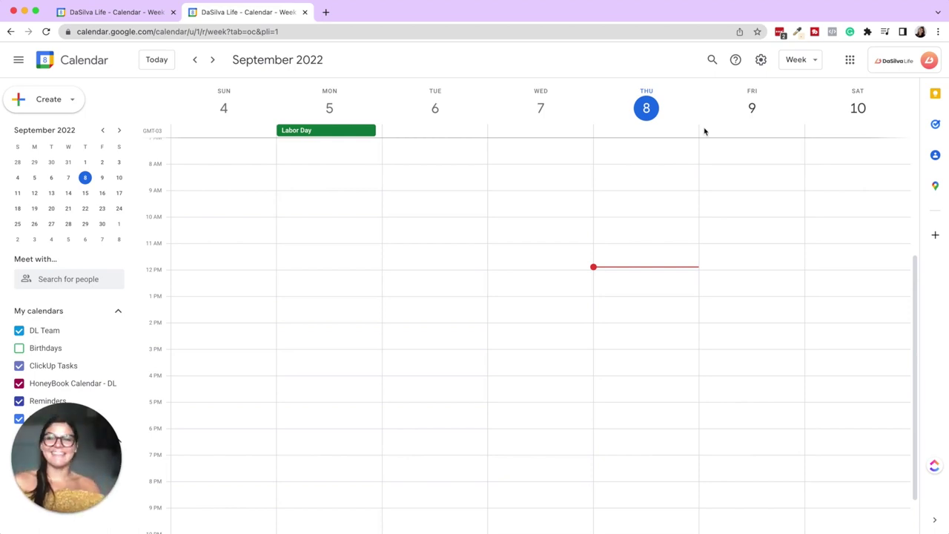
mouse_move(67, 456)
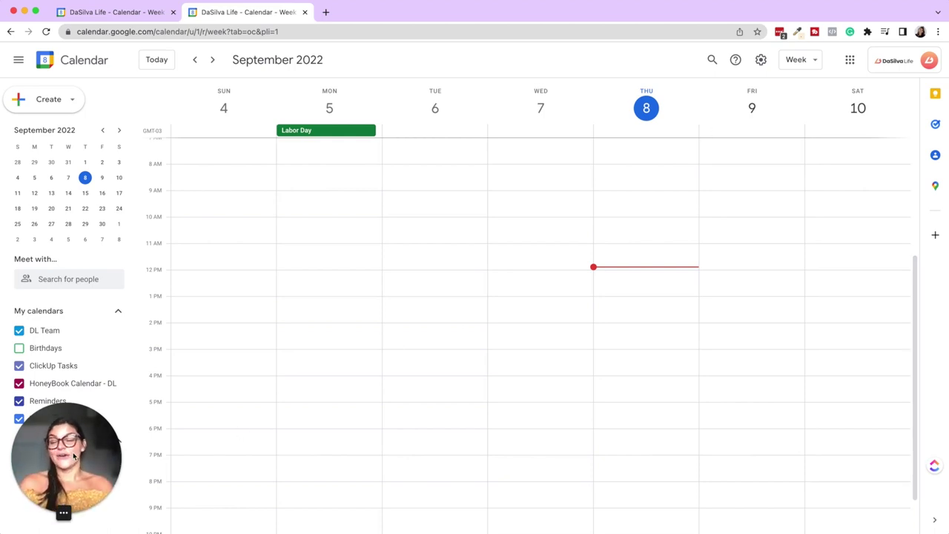
left_click(122, 13)
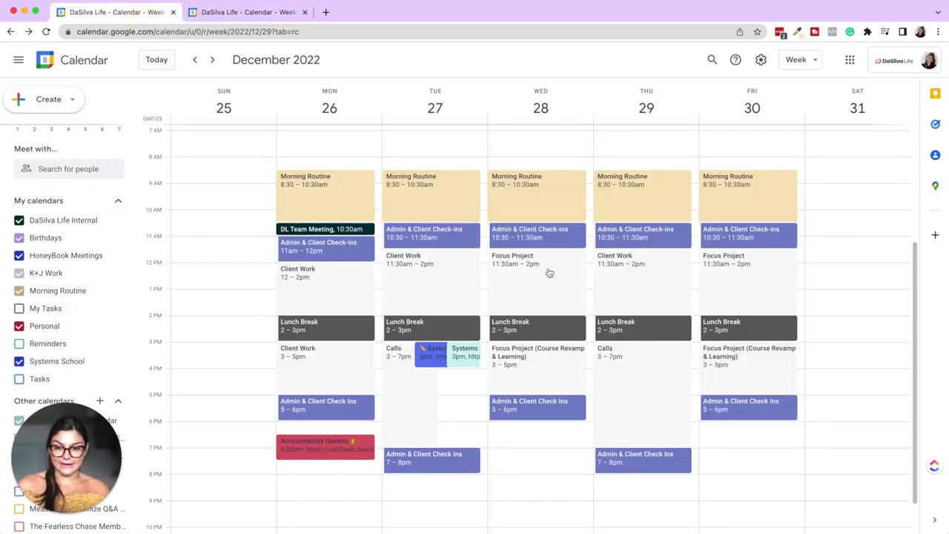
left_click(218, 13)
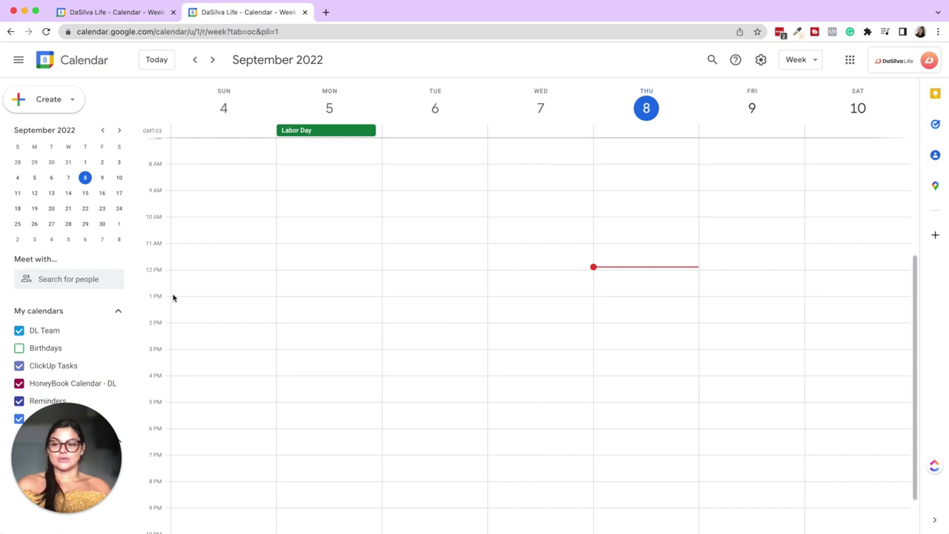
mouse_move(62, 486)
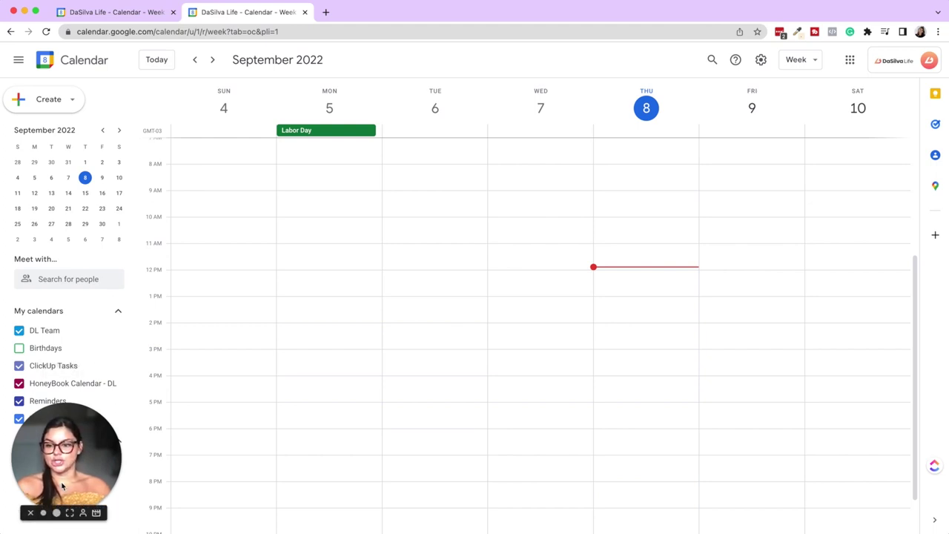
left_click_drag(62, 486, 280, 488)
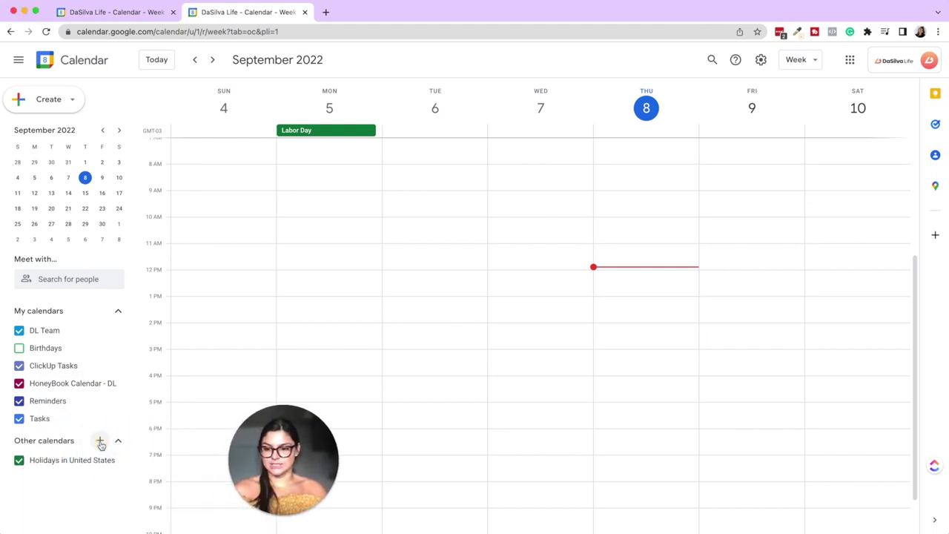
Create new calendars named Morning Routine and K&J Work.
left_click(100, 441)
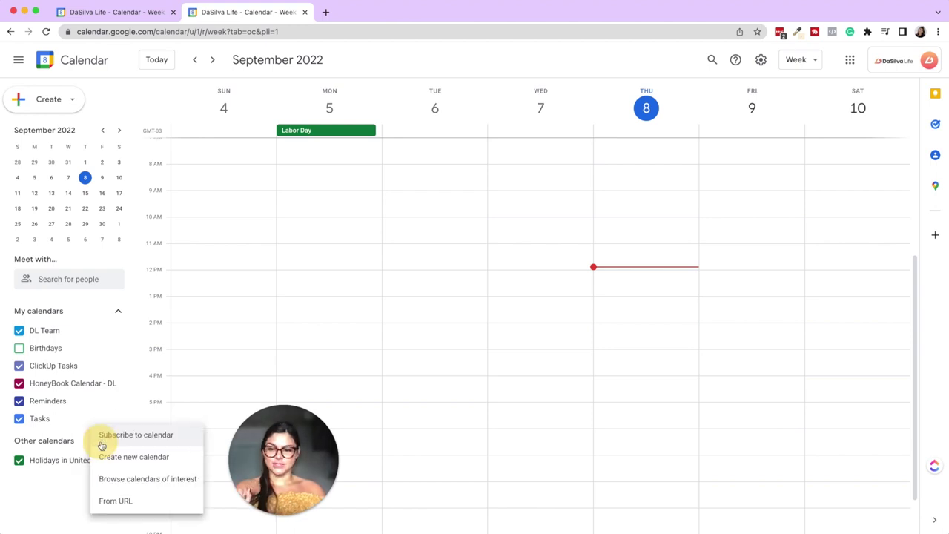
left_click(116, 454)
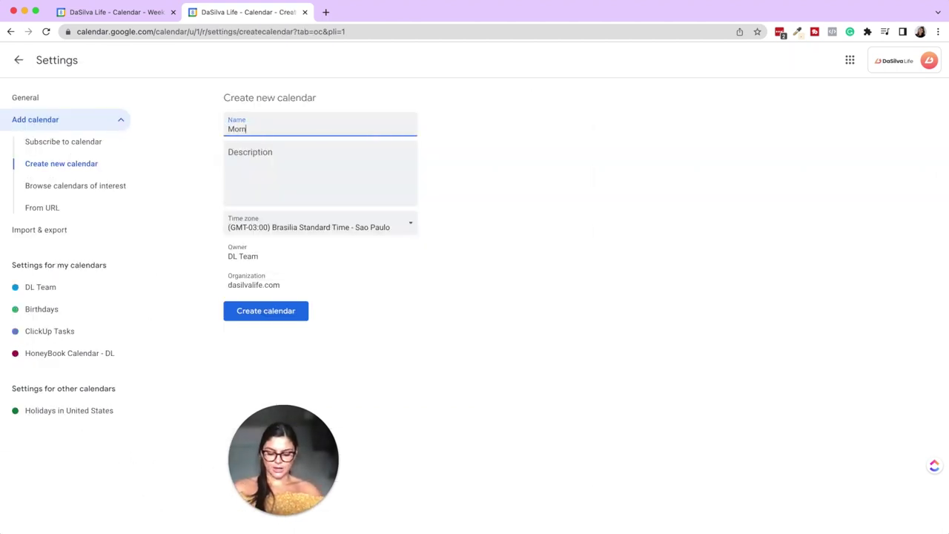
left_click(254, 312)
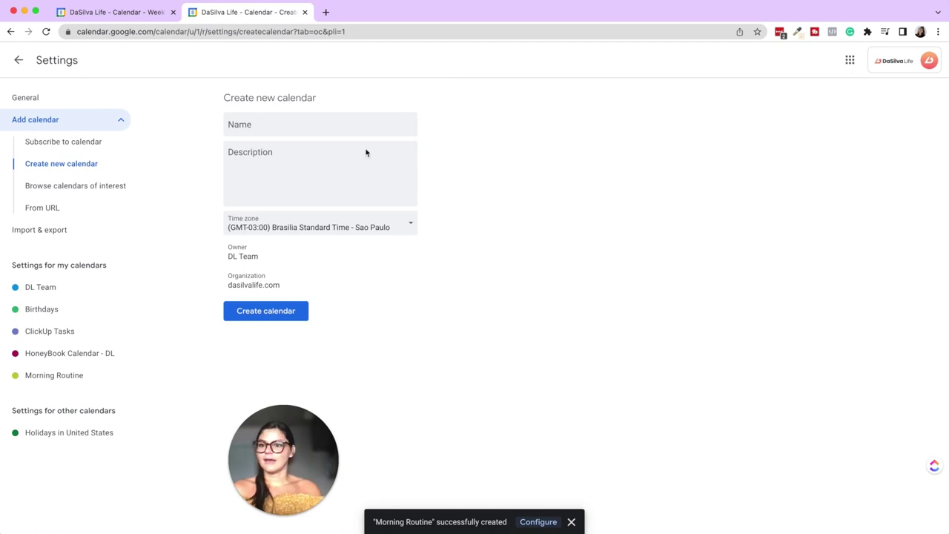
left_click(282, 124)
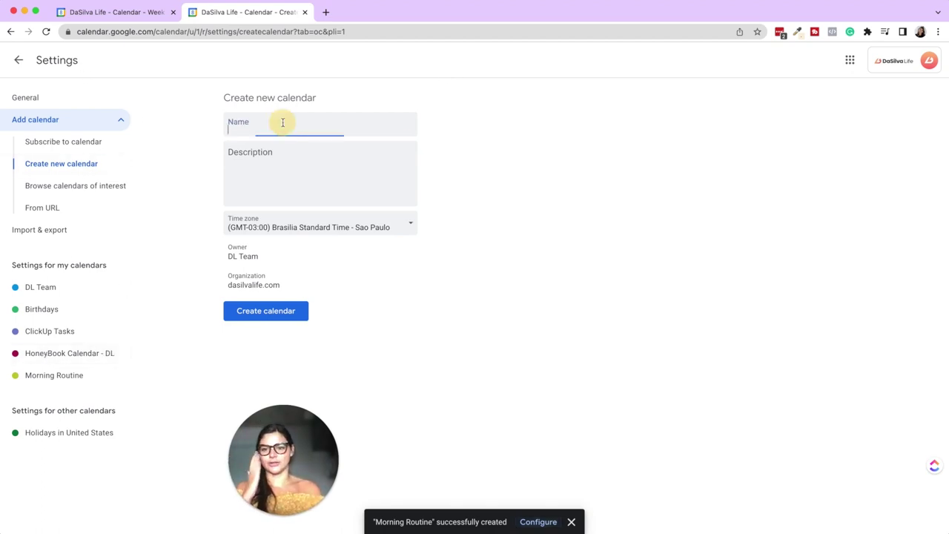
type("K&J Work")
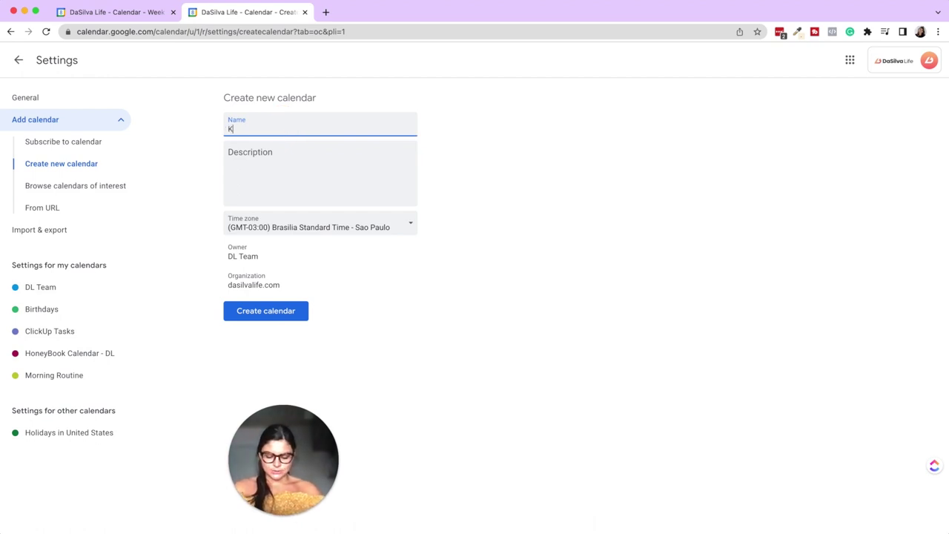
left_click(244, 310)
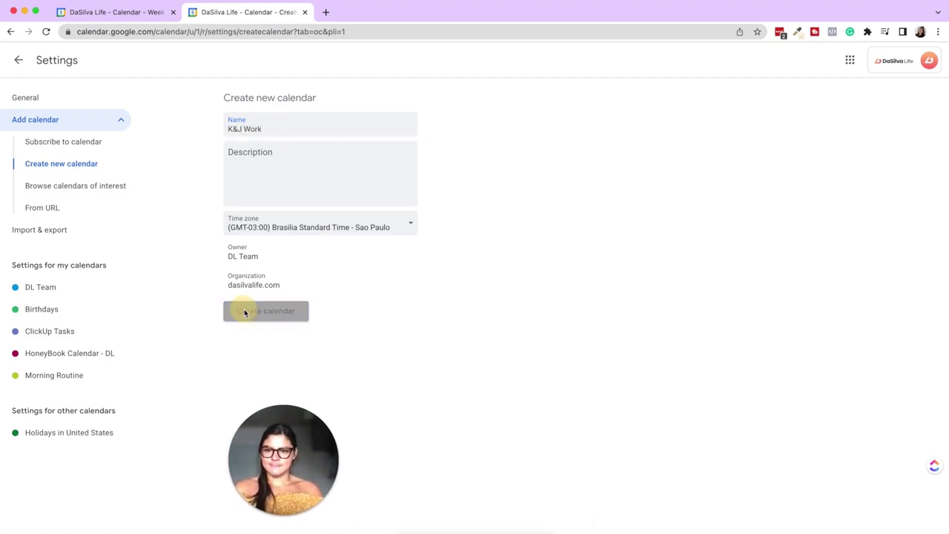
Create the Meetings and Personal calendars, then leave Settings for the week view.
left_click(274, 128)
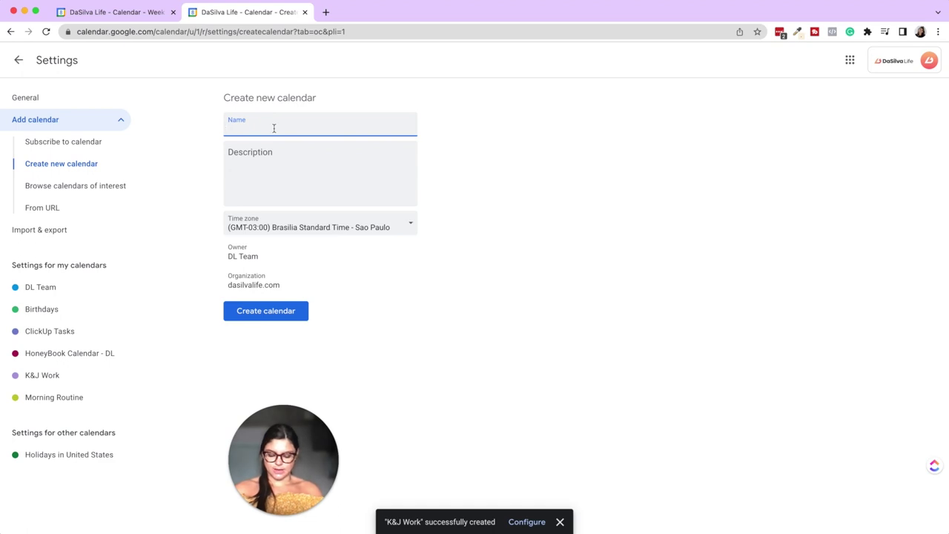
type("Meetings")
left_click(286, 319)
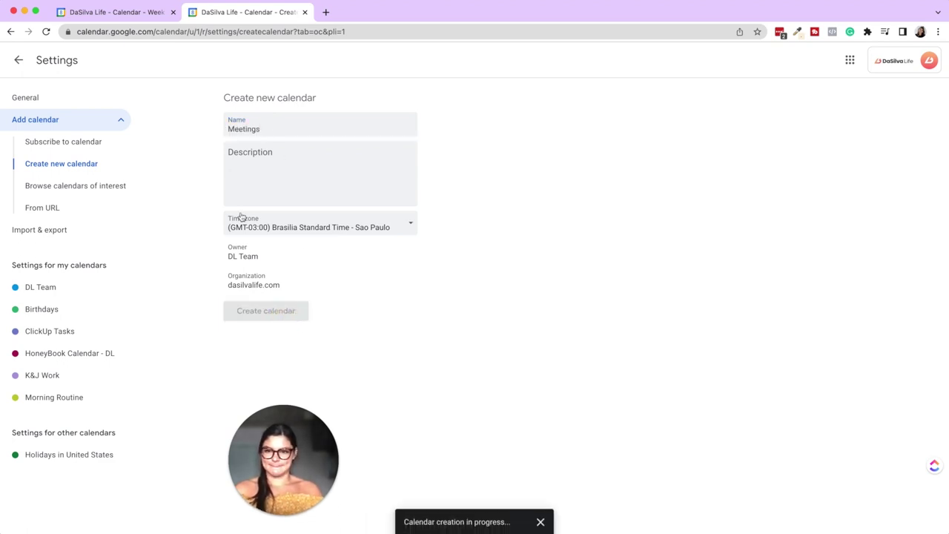
left_click(296, 125)
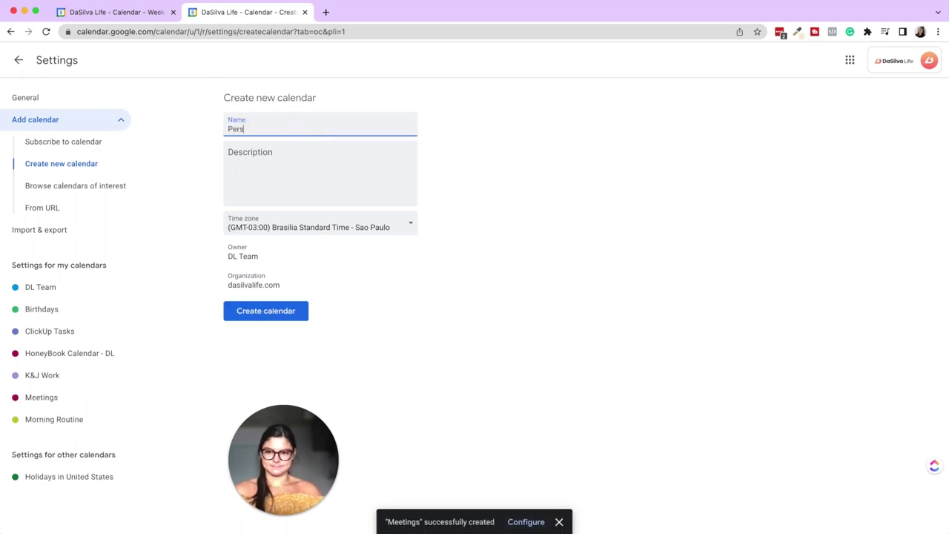
left_click(273, 311)
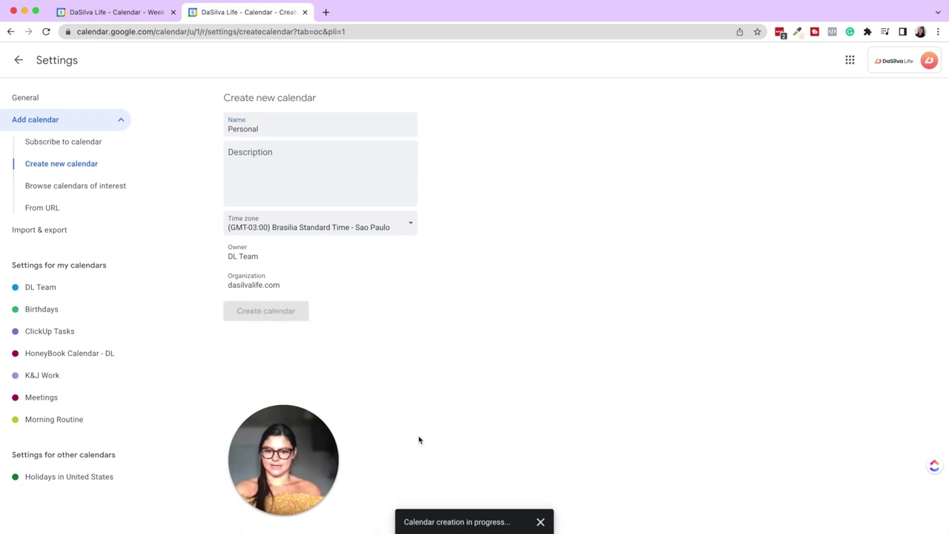
left_click(20, 62)
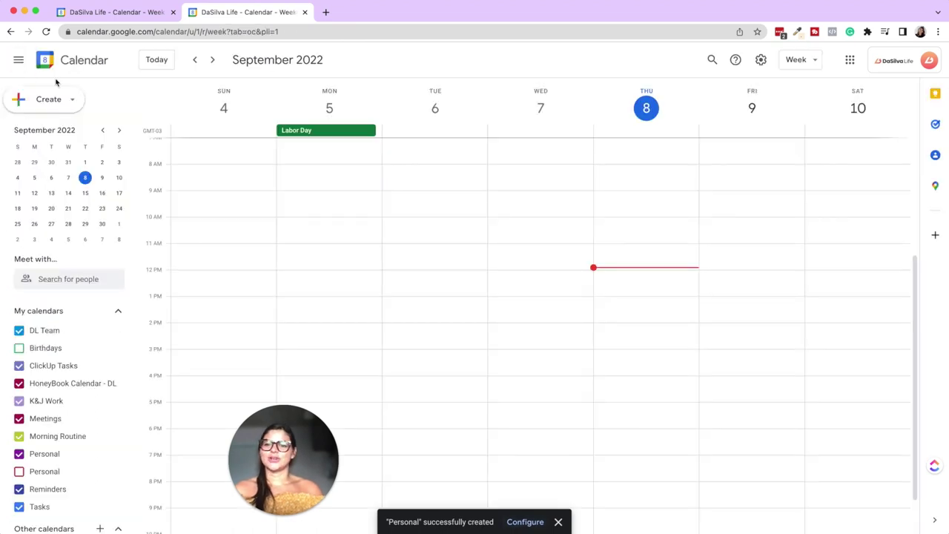
Check the cream colour #fbf2dd in ColorZilla's picked colour history.
scroll(95, 436, "down", 1)
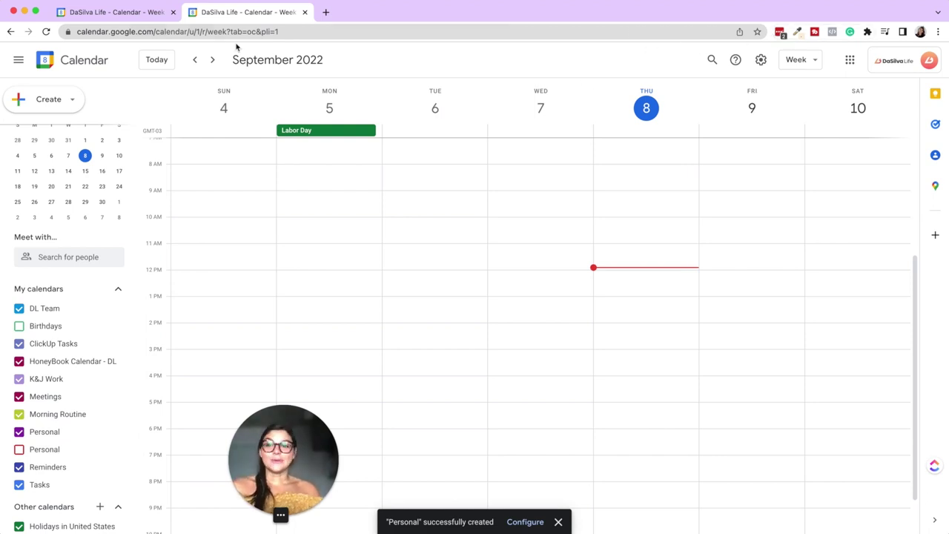
left_click(797, 32)
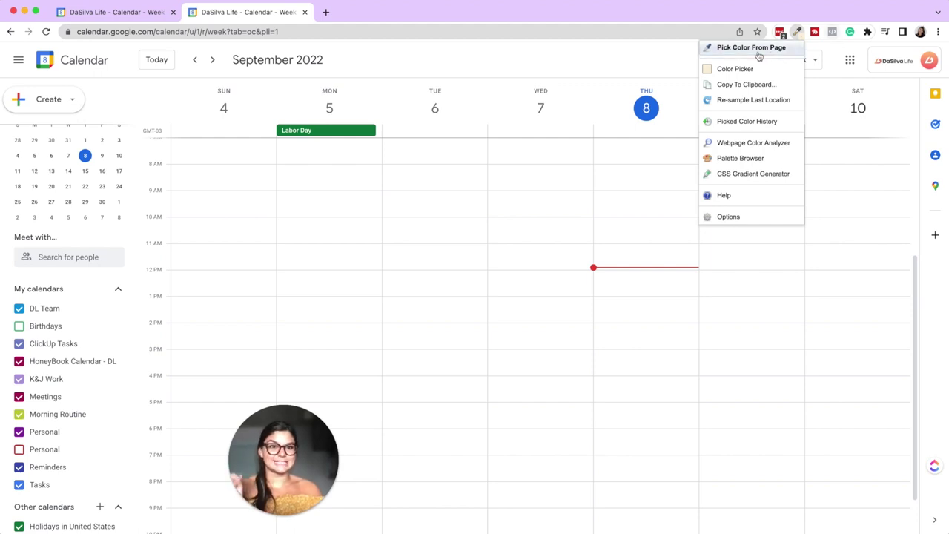
left_click(757, 121)
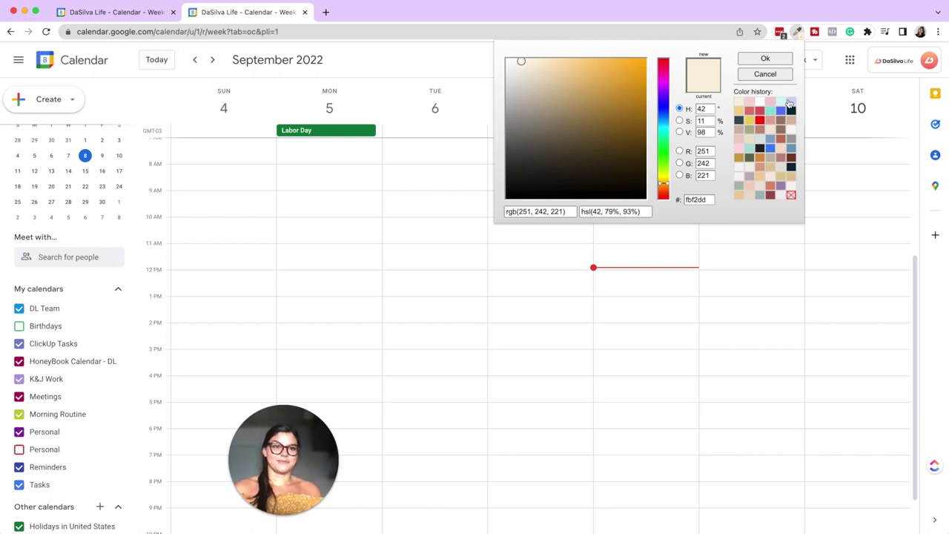
Go to Pinterest in a new tab and search for 'pretty color palette'.
left_click(327, 12)
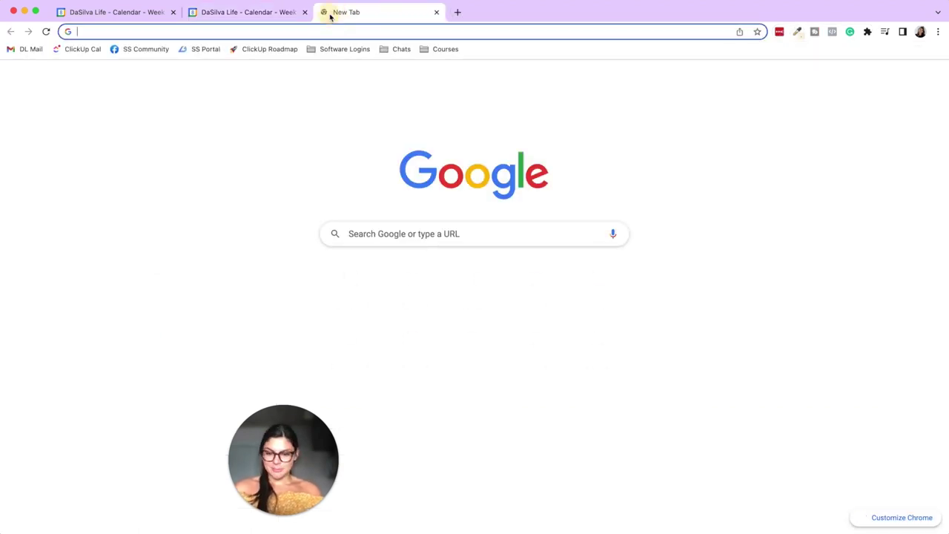
type("pint")
key("Return")
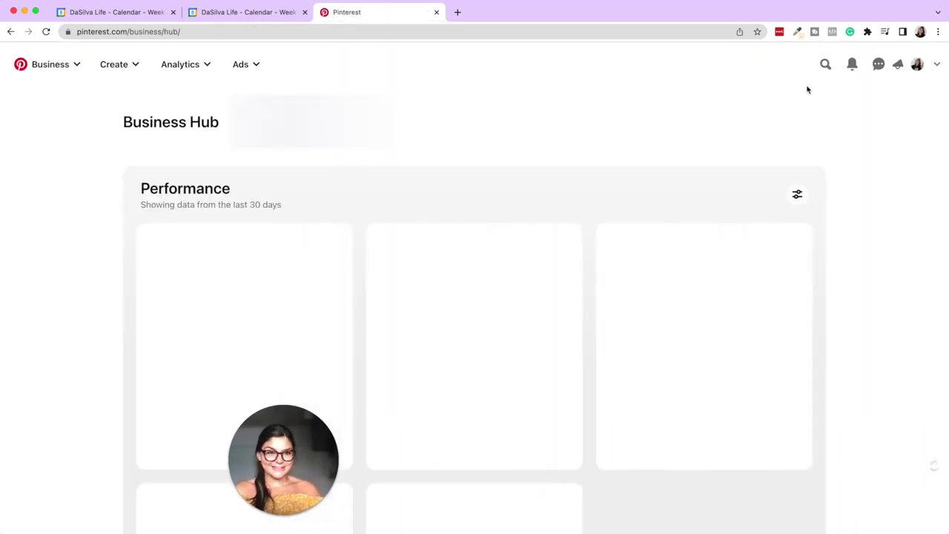
left_click(821, 63)
type("pretty")
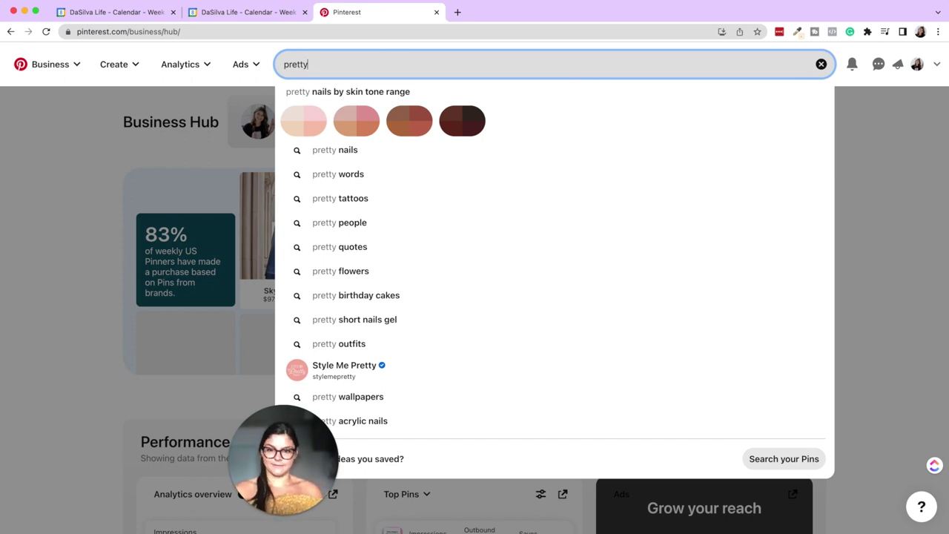
type("color pa")
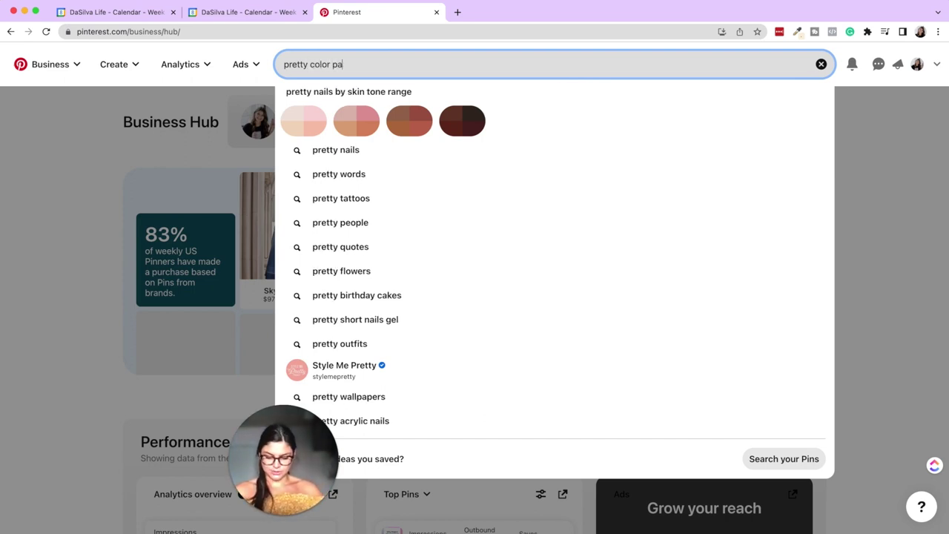
type("l")
left_click(529, 106)
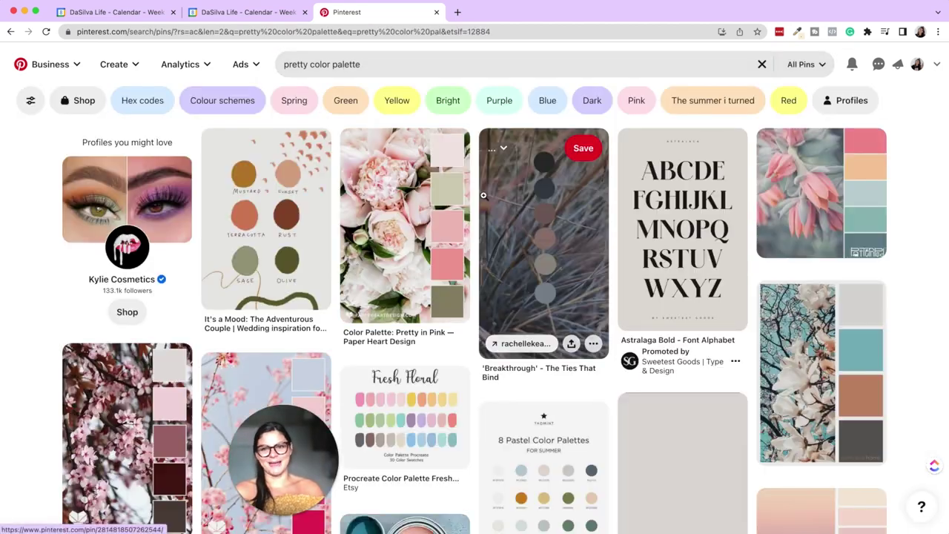
Open the 8 Pastel Color Palettes pin, then close the Pinterest tab.
scroll(396, 197, "down", 3)
scroll(396, 197, "down", 2)
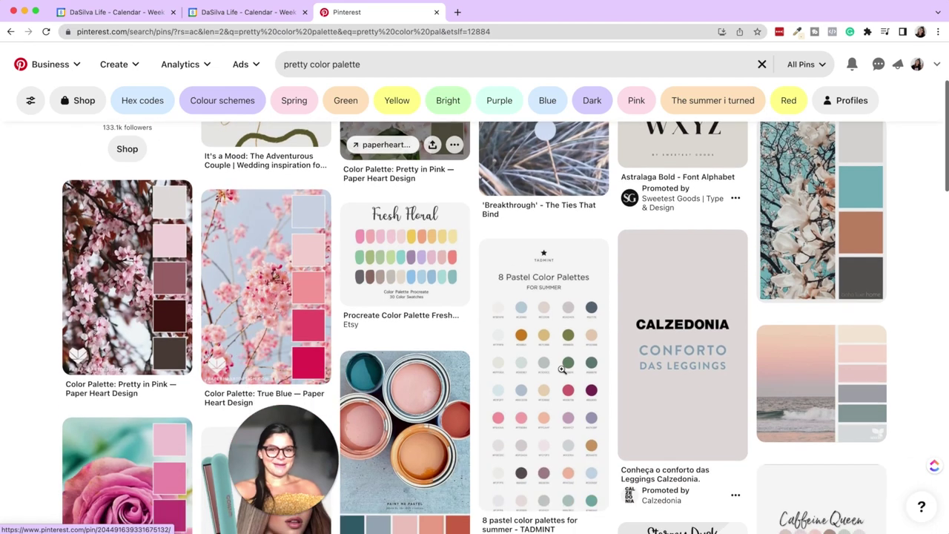
left_click(547, 354)
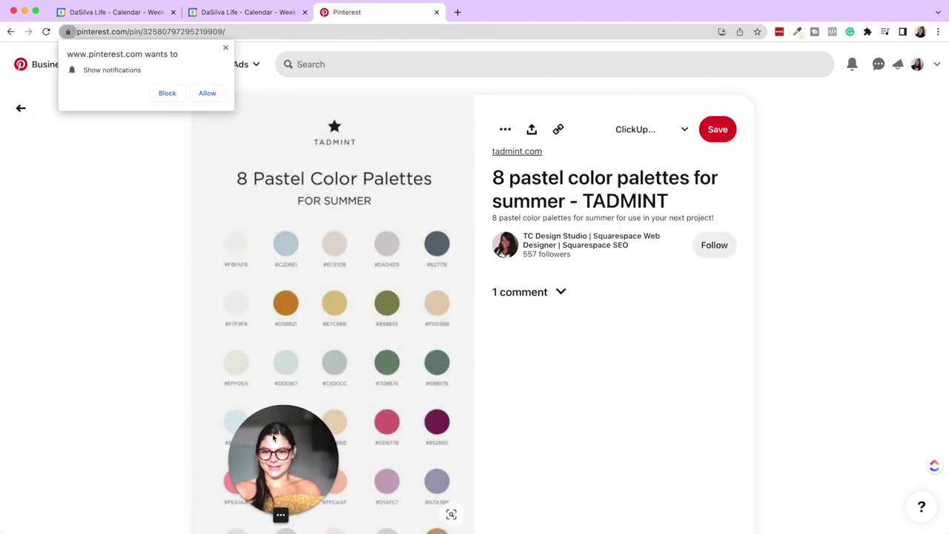
scroll(377, 327, "down", 2)
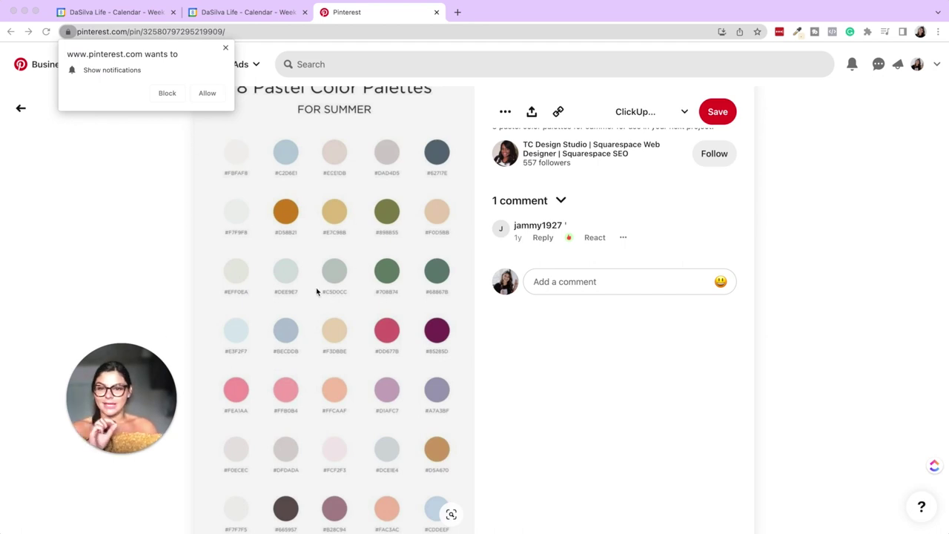
left_click(435, 12)
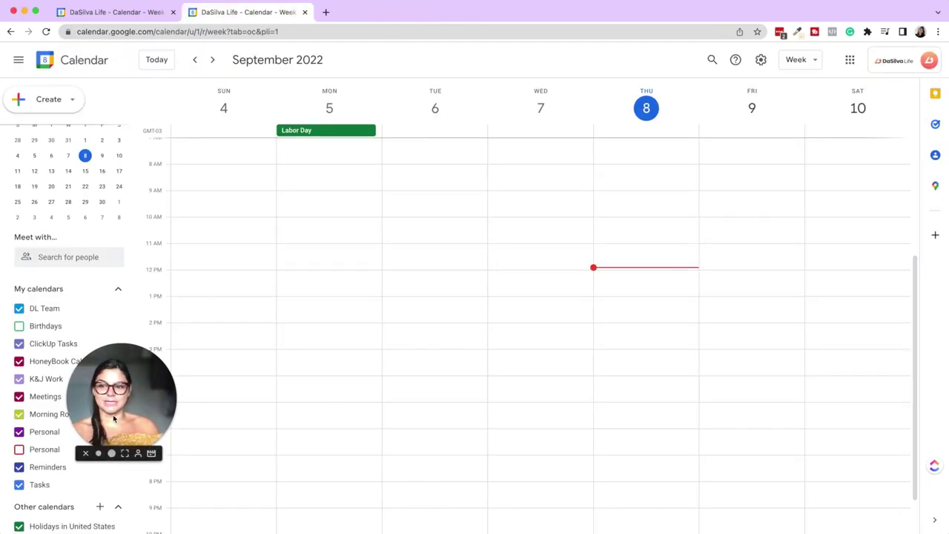
Copy the light blue hex ced7fd from ColorZilla's picked colour history.
left_click_drag(121, 396, 330, 367)
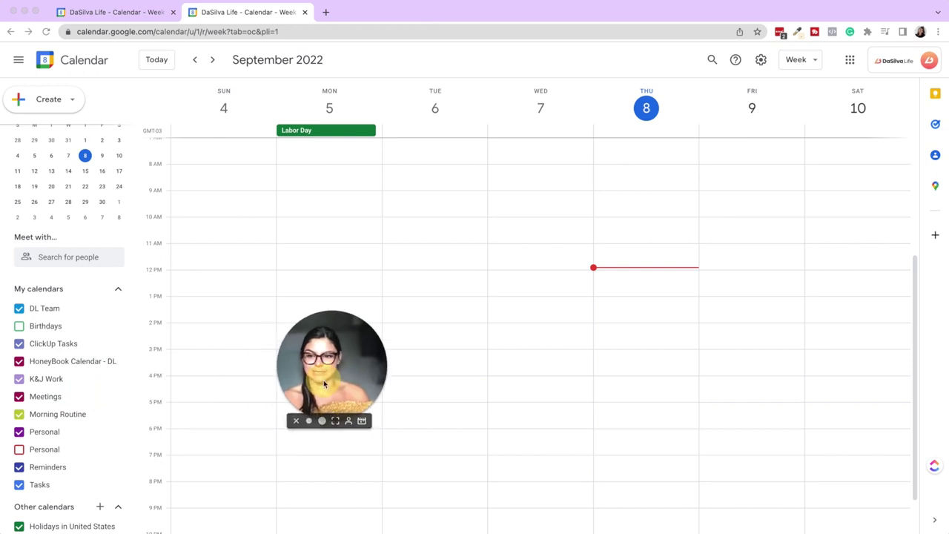
left_click(799, 32)
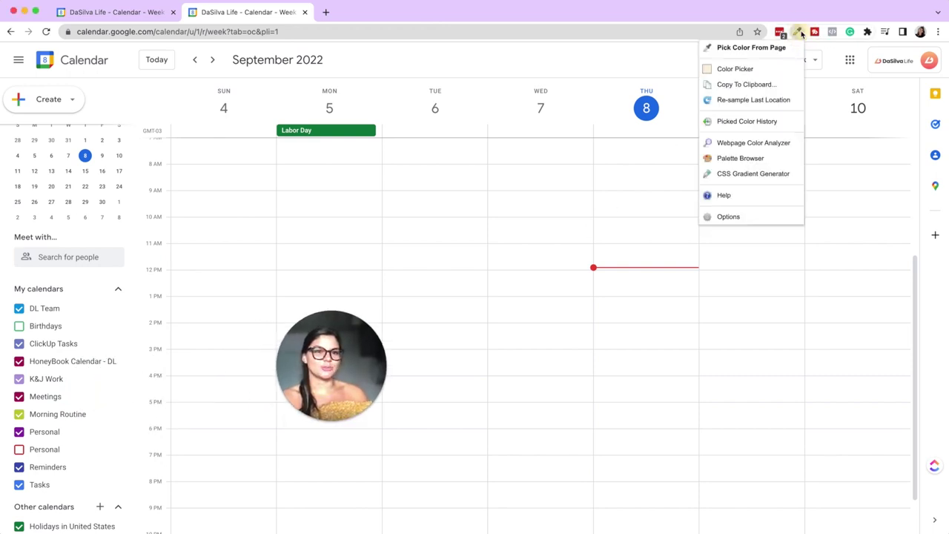
left_click(764, 121)
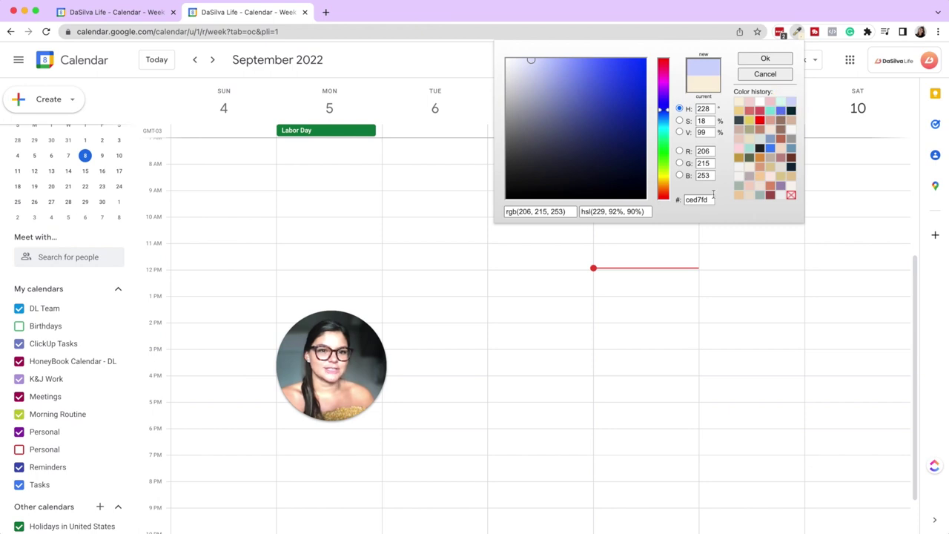
double_click(710, 200)
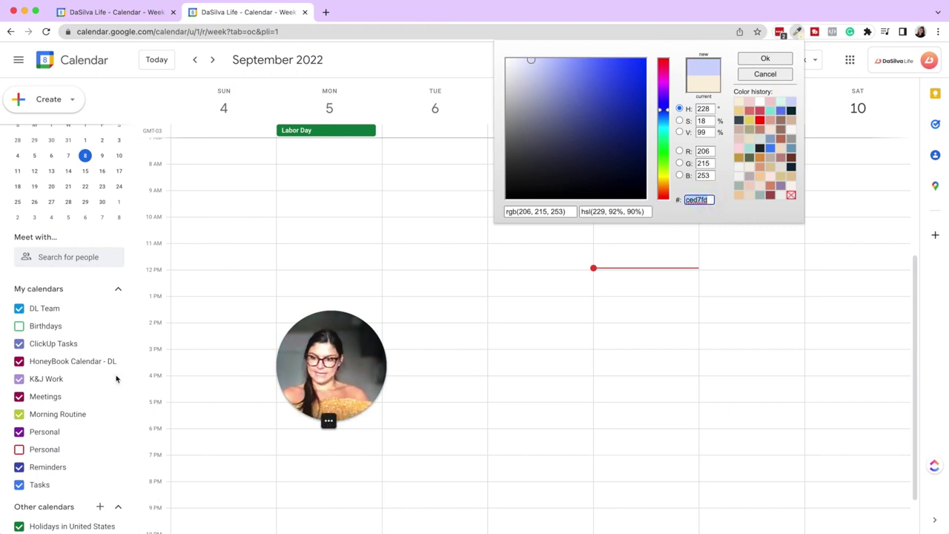
left_click(205, 430)
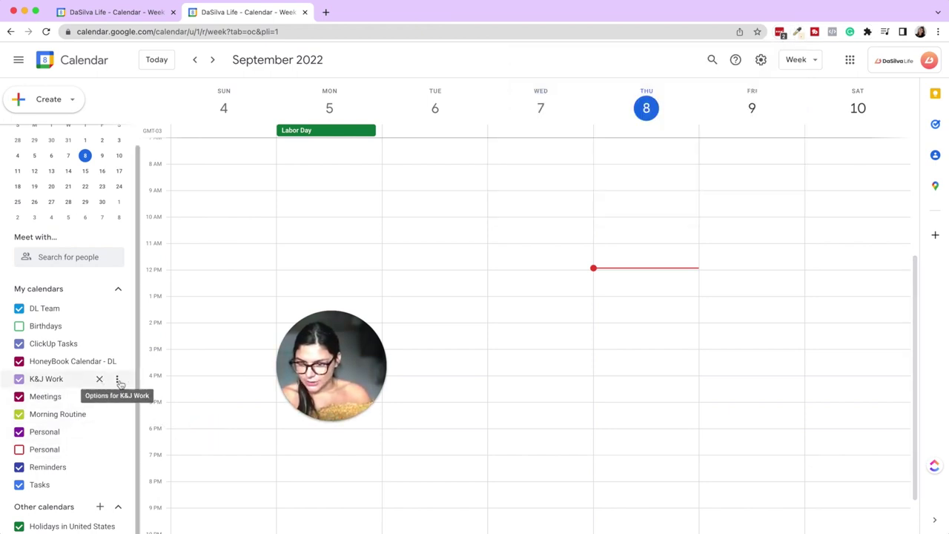
Paste ced7fd over #B39DDB as K&J Work's custom colour and save.
left_click(118, 380)
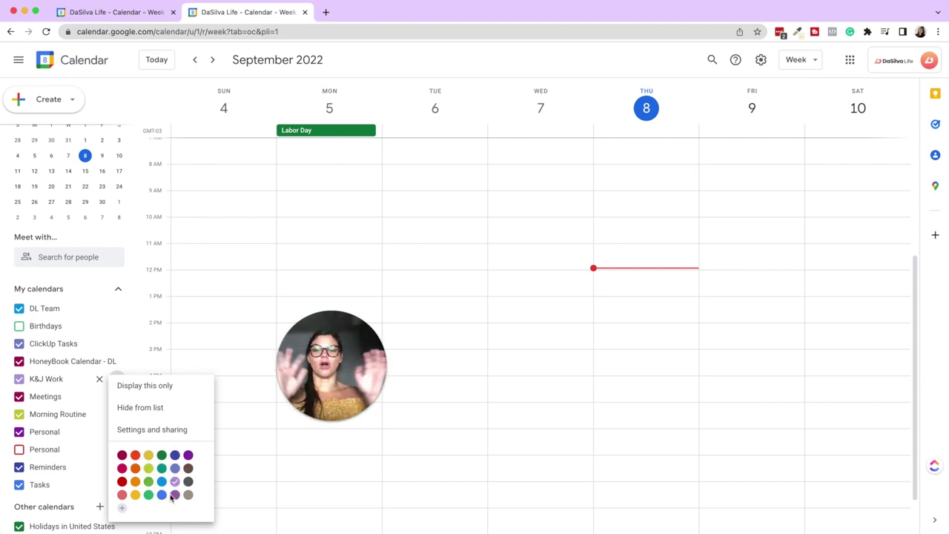
left_click(123, 509)
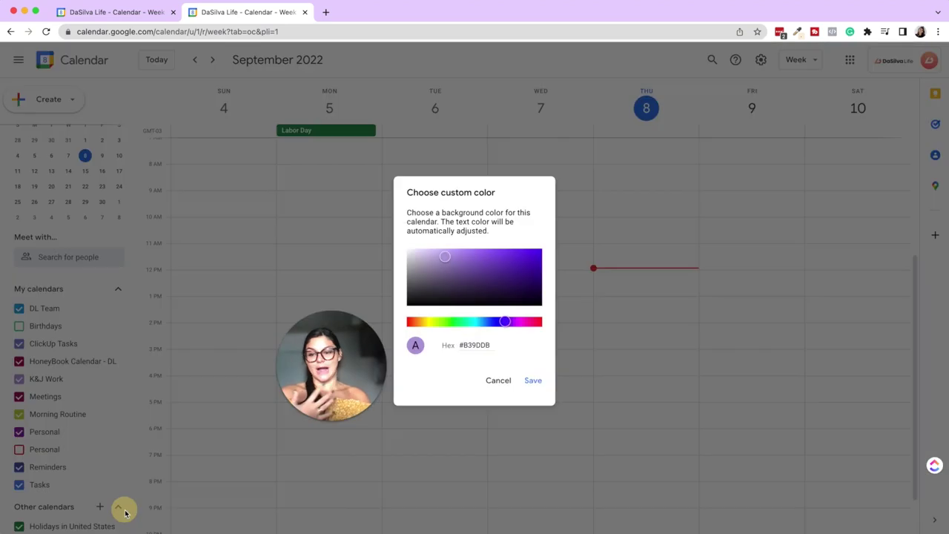
left_click_drag(493, 345, 448, 345)
key("super+v")
left_click(531, 383)
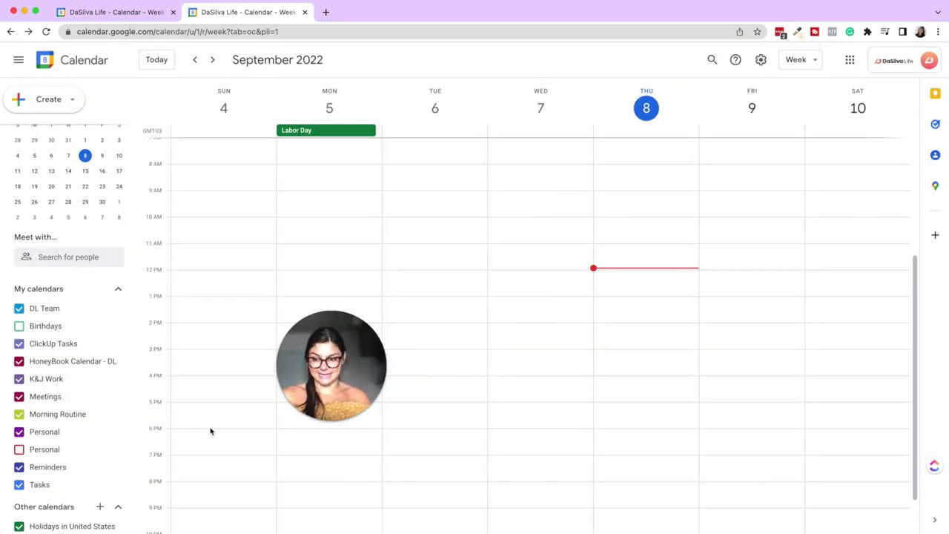
Re-enter #ced7fd as K&J Work's custom hex colour and save it.
left_click(117, 379)
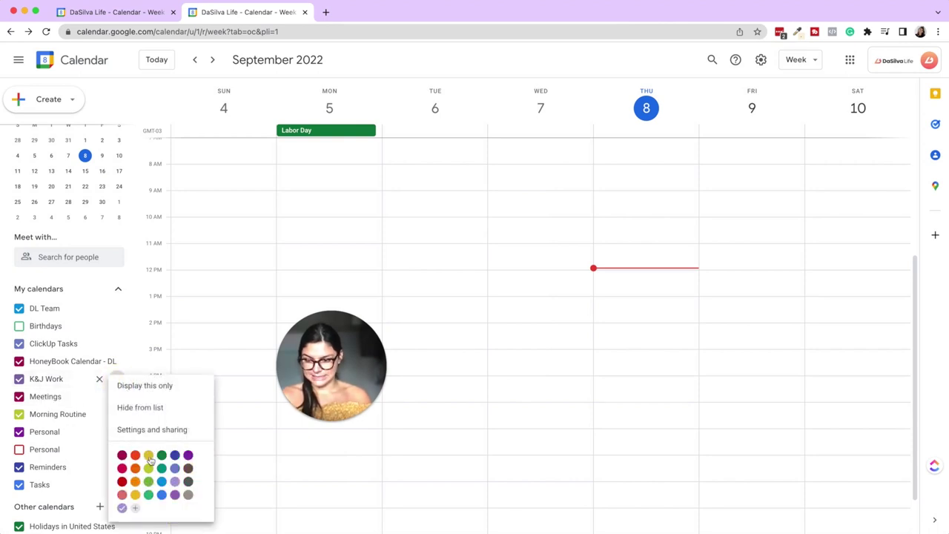
left_click(135, 508)
triple_click(468, 344)
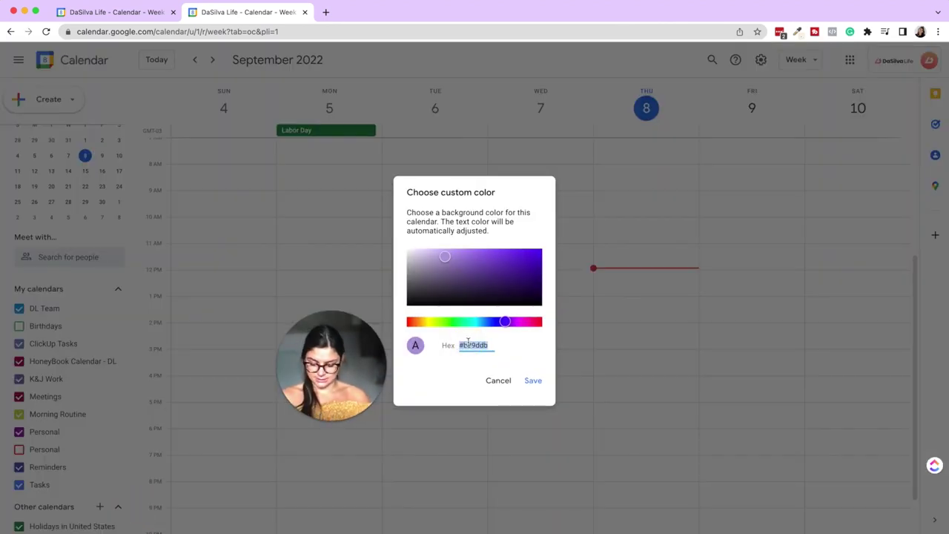
type("#ced7fd")
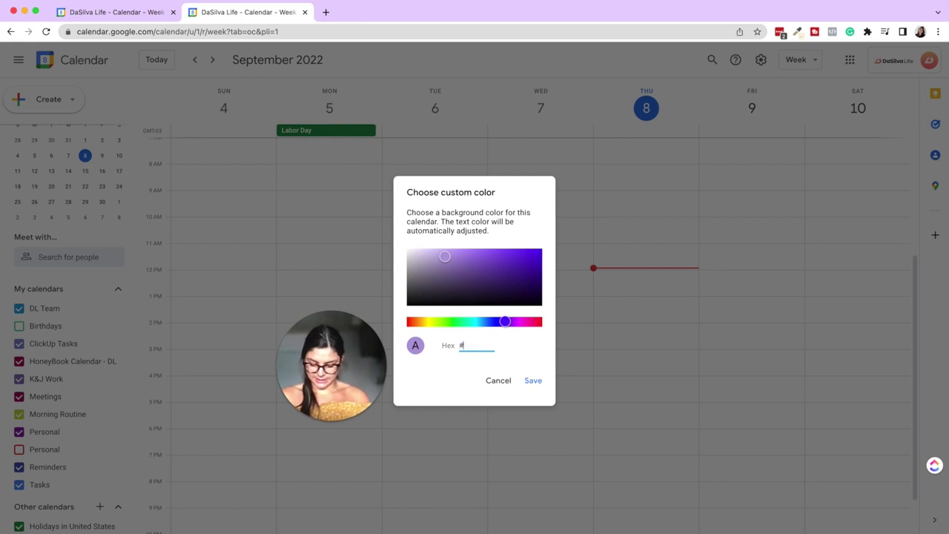
left_click(537, 386)
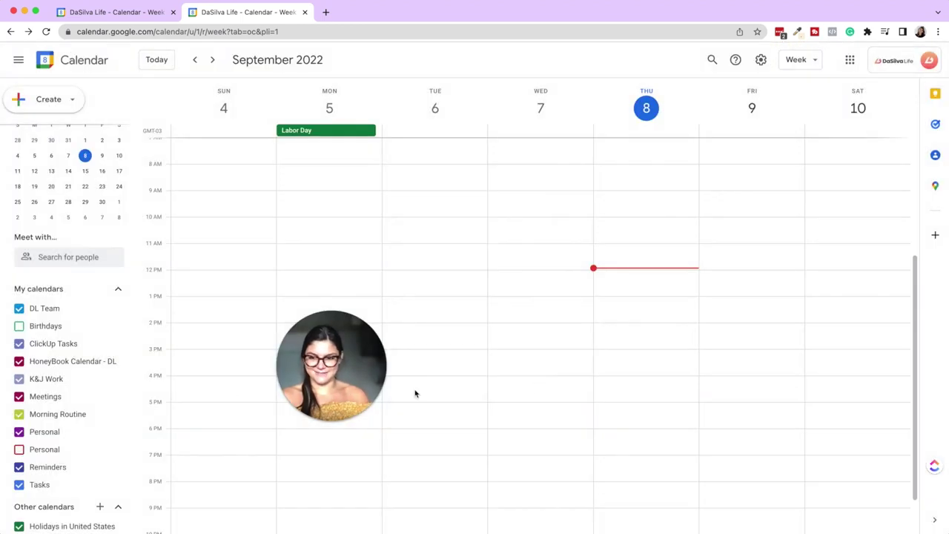
Copy the cream hex fbf2dd from ColorZilla's colour history.
left_click(797, 32)
left_click(746, 121)
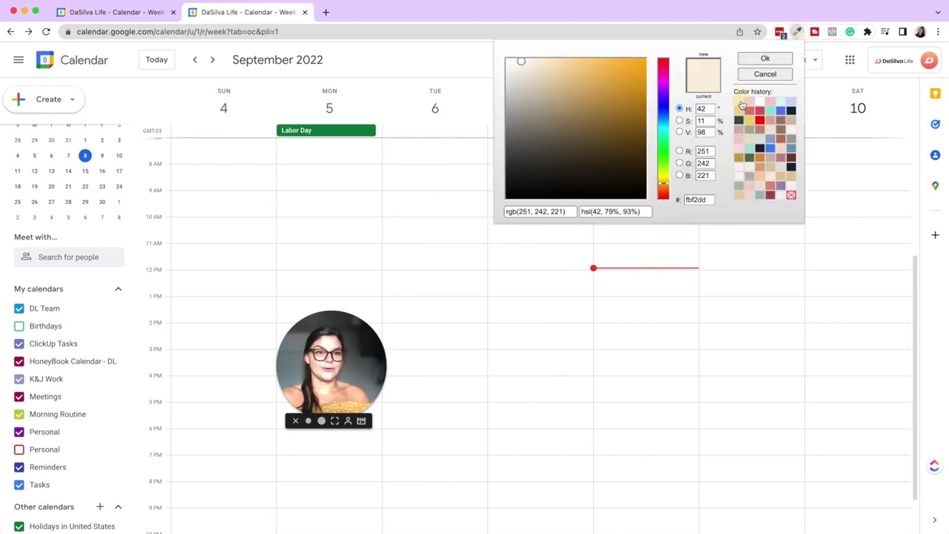
double_click(691, 200)
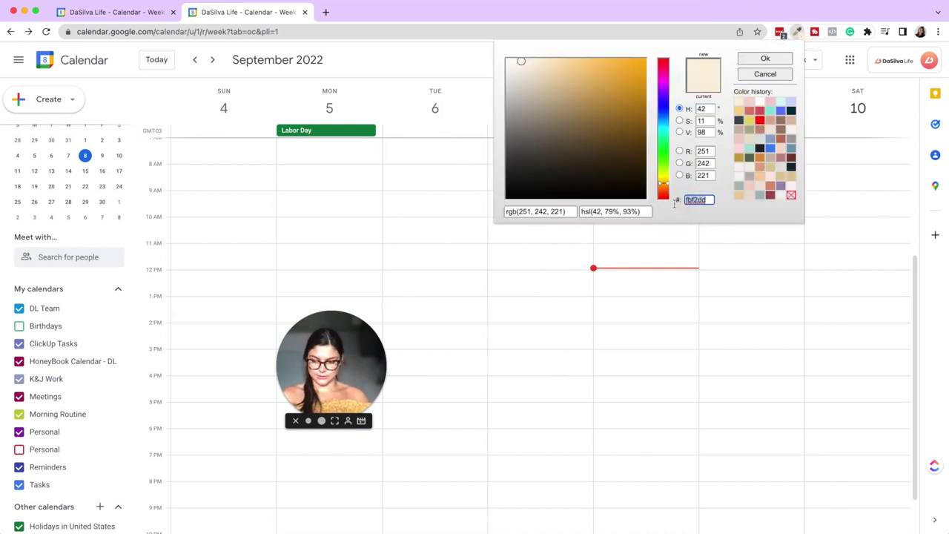
left_click(116, 414)
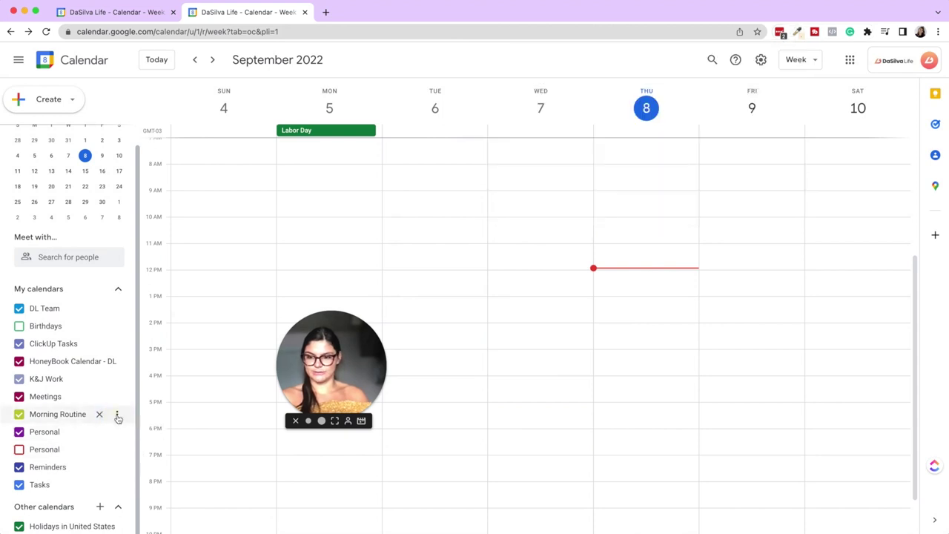
Replace Morning Routine's #C0CA33 with the custom hex fbf2dd and save.
left_click(117, 414)
left_click(121, 519)
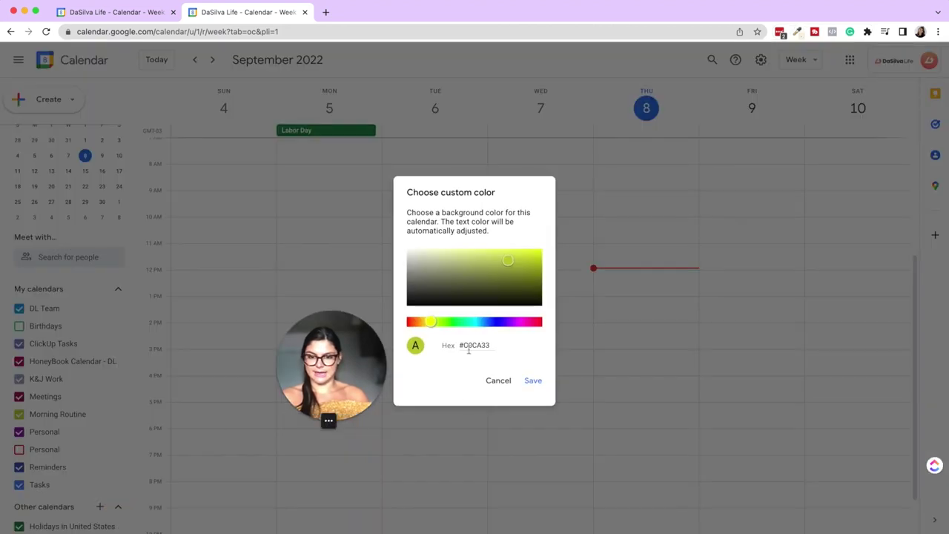
left_click(465, 346)
triple_click(475, 346)
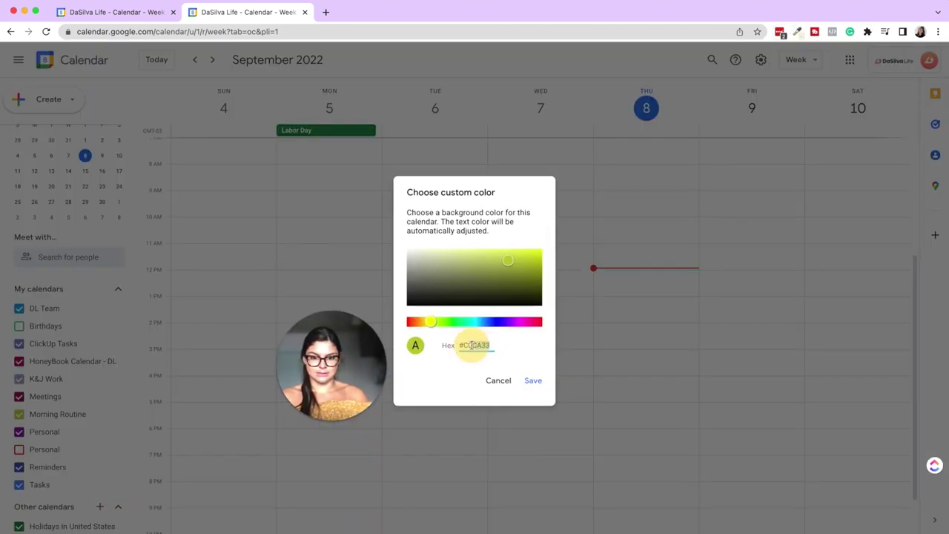
key("ctrl+v")
left_click(527, 382)
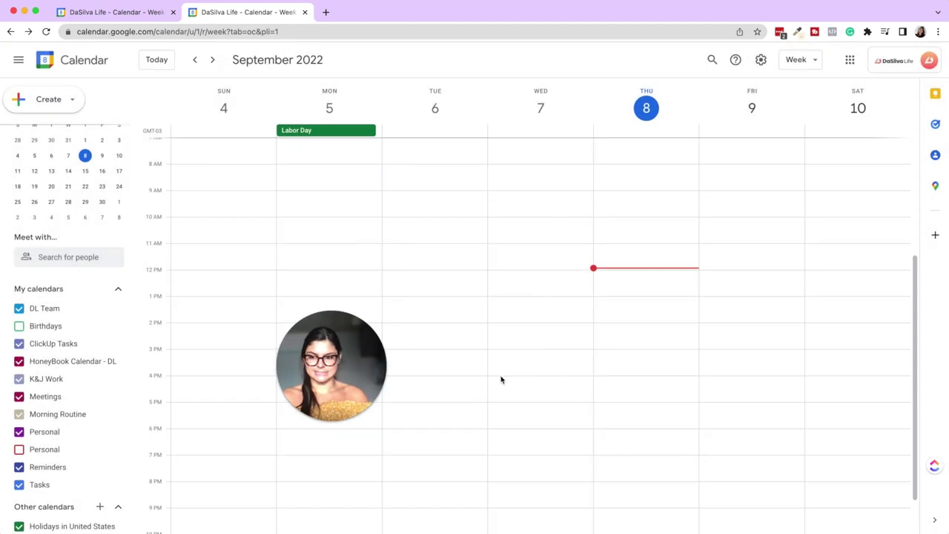
left_click(798, 32)
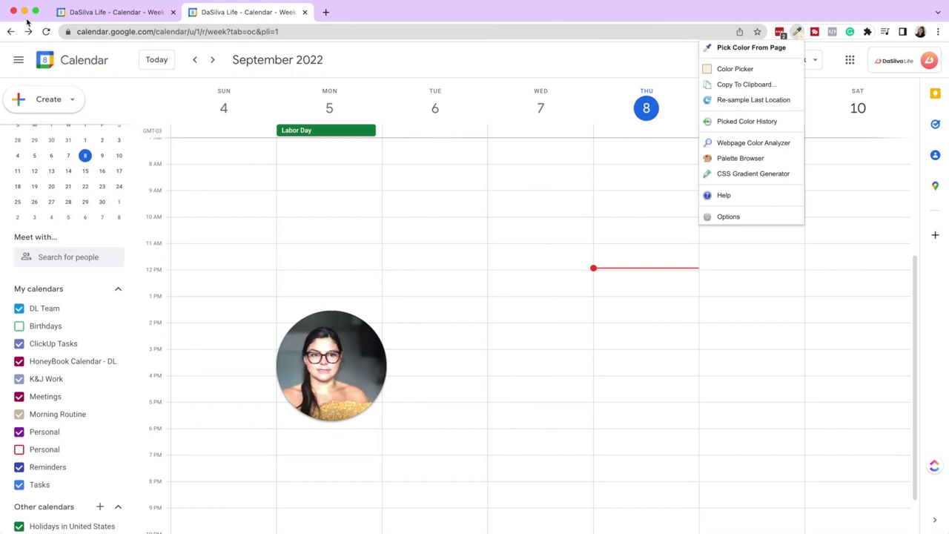
Switch to the other account's calendar and copy pale pink f6d8d6 from ColorZilla history.
left_click(34, 10)
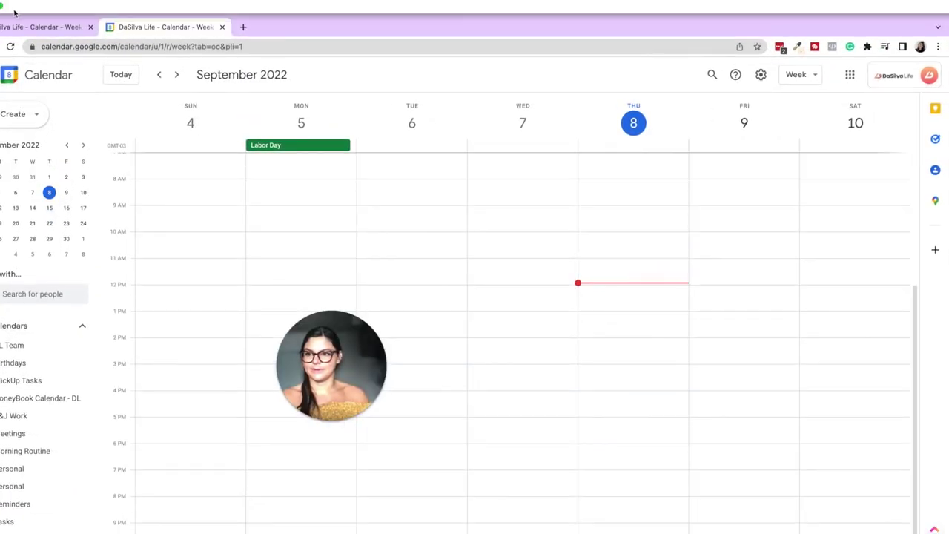
left_click(106, 13)
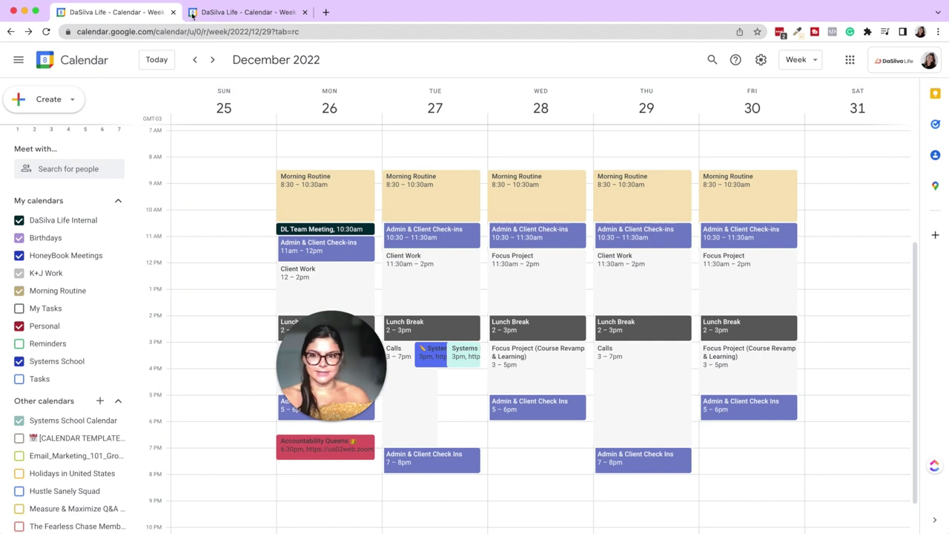
left_click(214, 13)
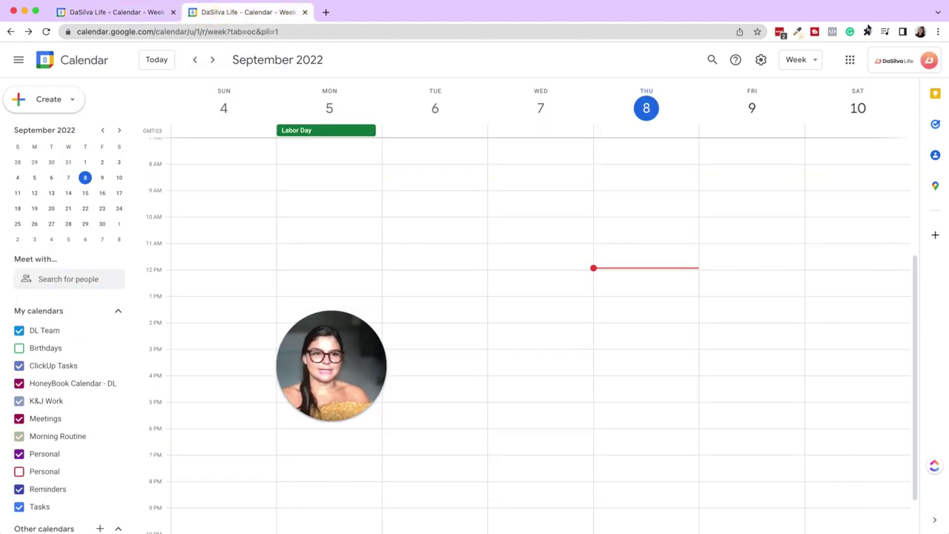
left_click(797, 31)
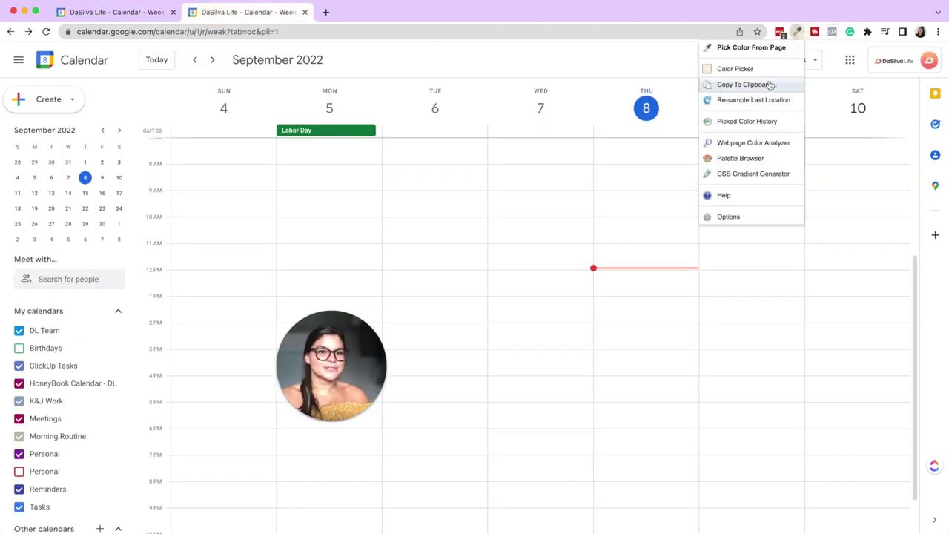
left_click(760, 123)
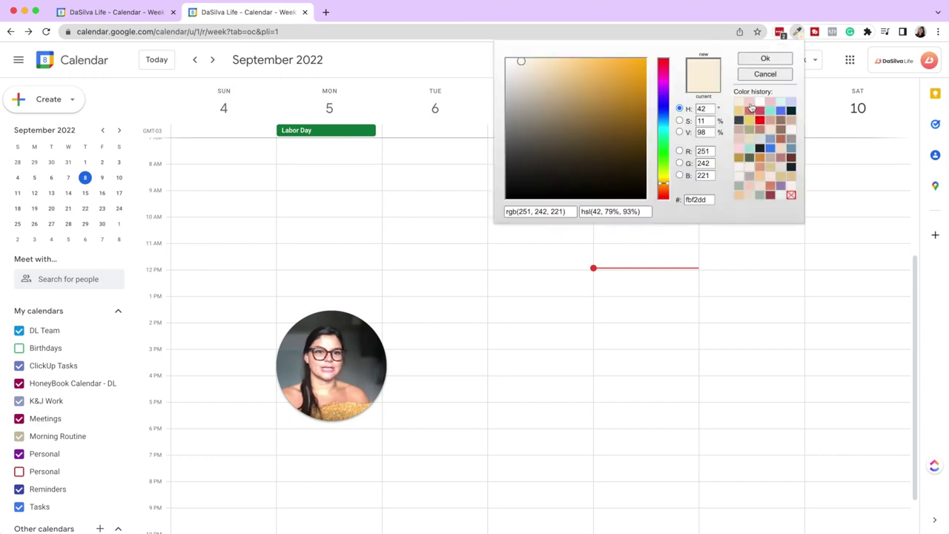
left_click(751, 105)
double_click(708, 200)
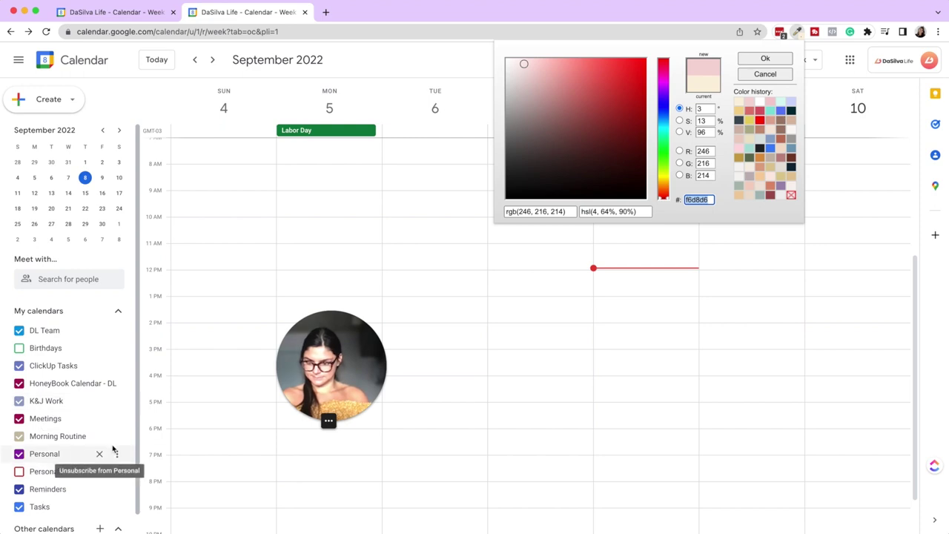
Replace the Personal calendar's #8E24AA with the custom hex f6d8d6 and save.
left_click(118, 453)
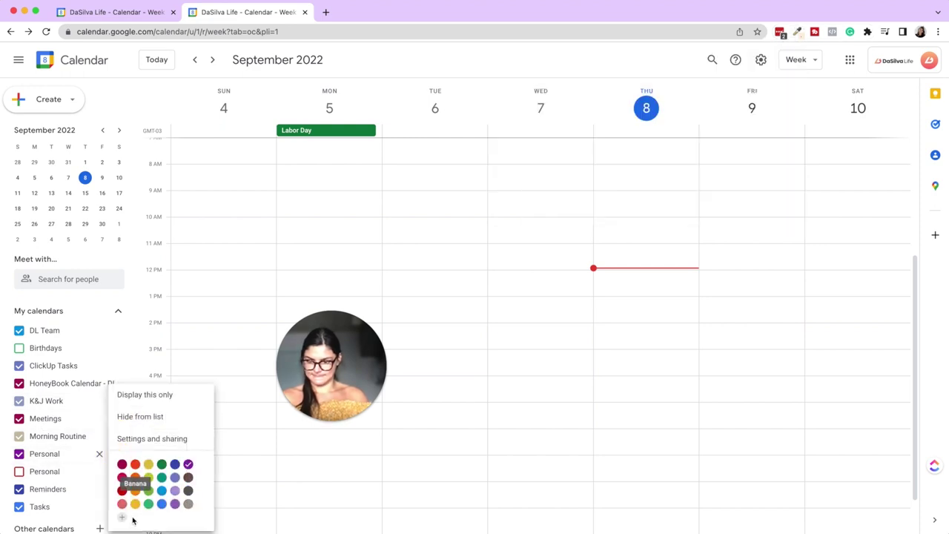
left_click(123, 521)
triple_click(475, 346)
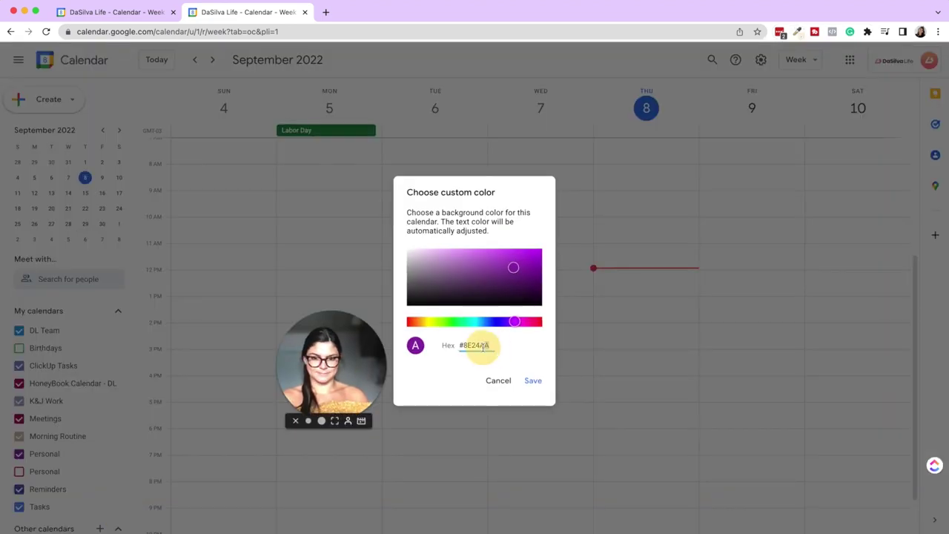
key("super+v")
left_click(529, 380)
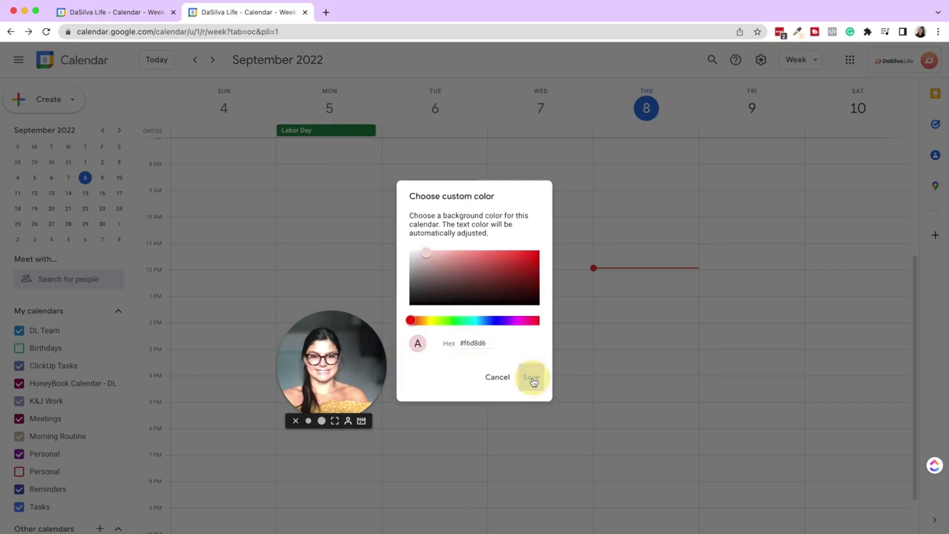
Draw a Monday 6–8 AM event titled Morning Routine.
left_click_drag(292, 384, 129, 443)
scroll(454, 179, "up", 1)
scroll(450, 178, "up", 2)
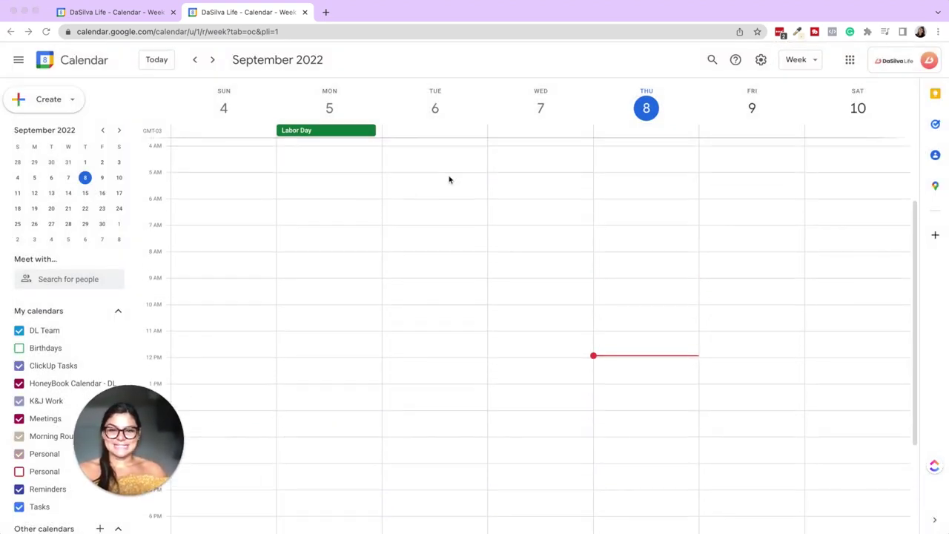
scroll(449, 178, "down", 1)
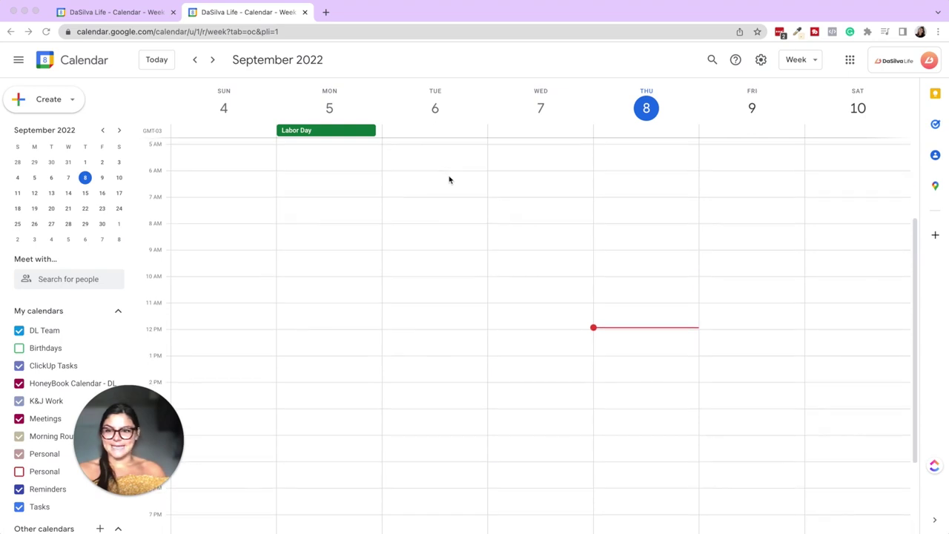
left_click(334, 188)
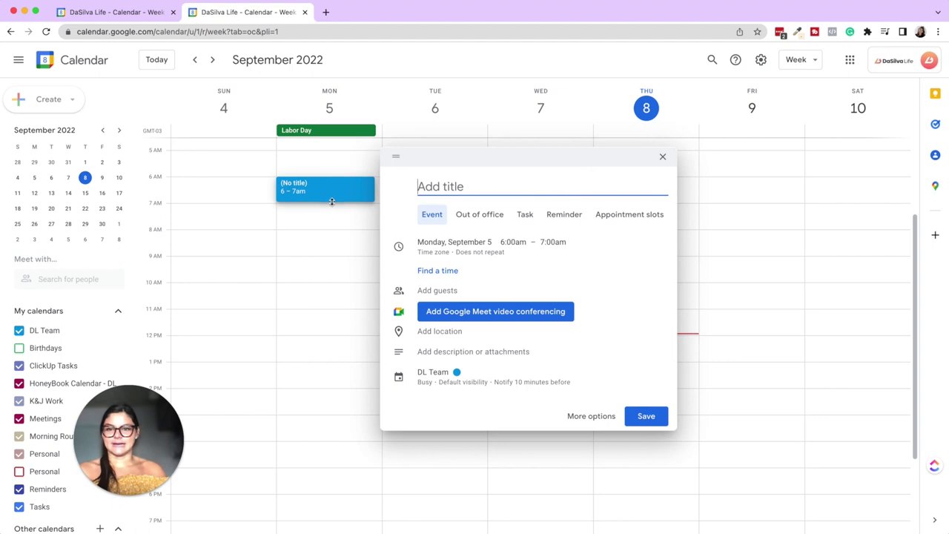
left_click_drag(332, 201, 330, 227)
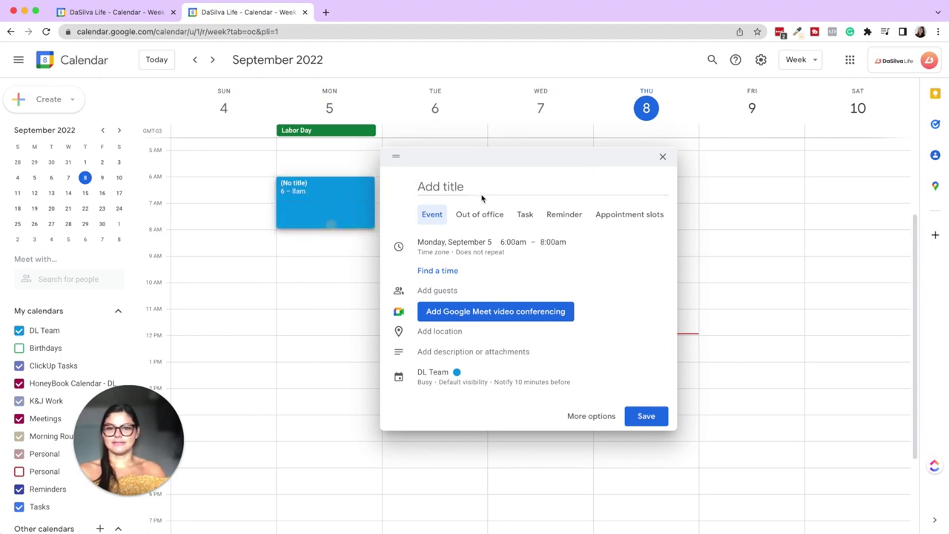
left_click(478, 186)
type("Morning ")
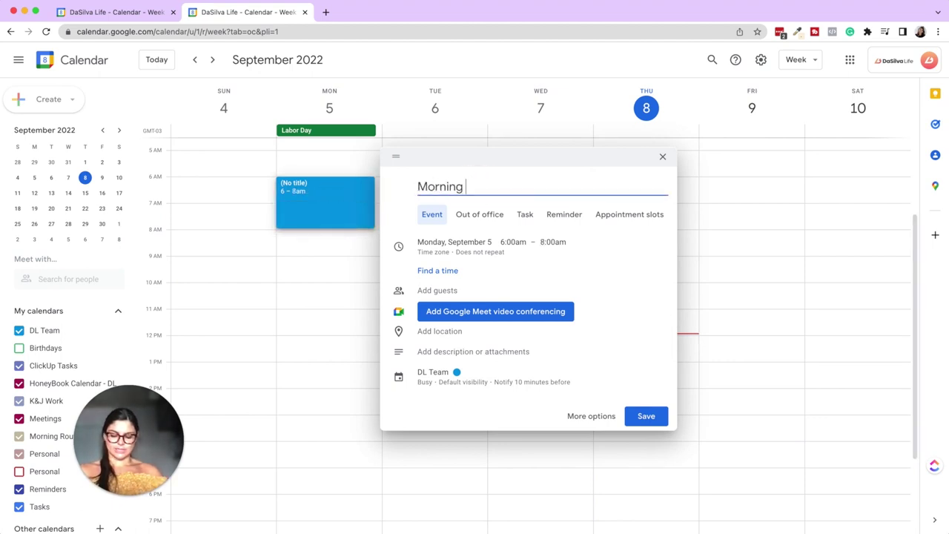
type("Routine")
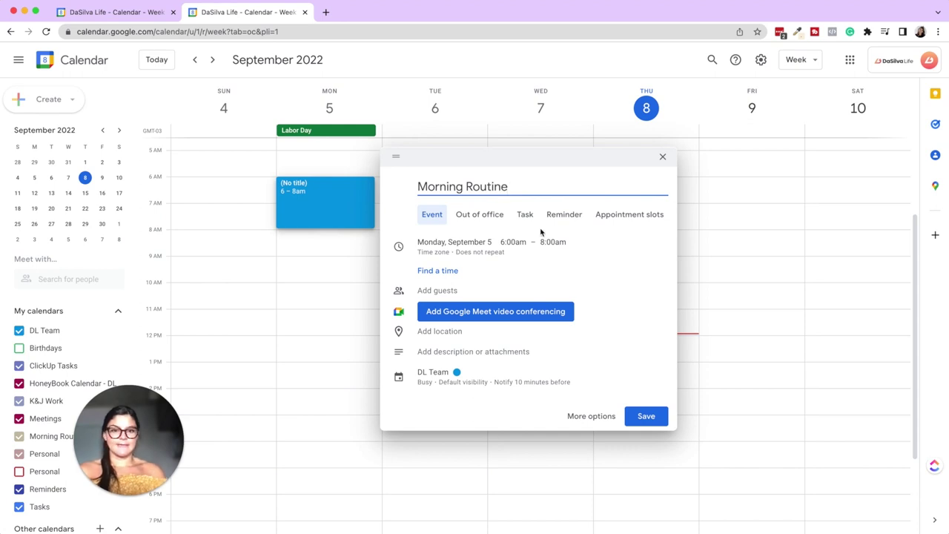
Put it in the Morning Routine calendar repeating every weekday, save, and return to December.
left_click(438, 377)
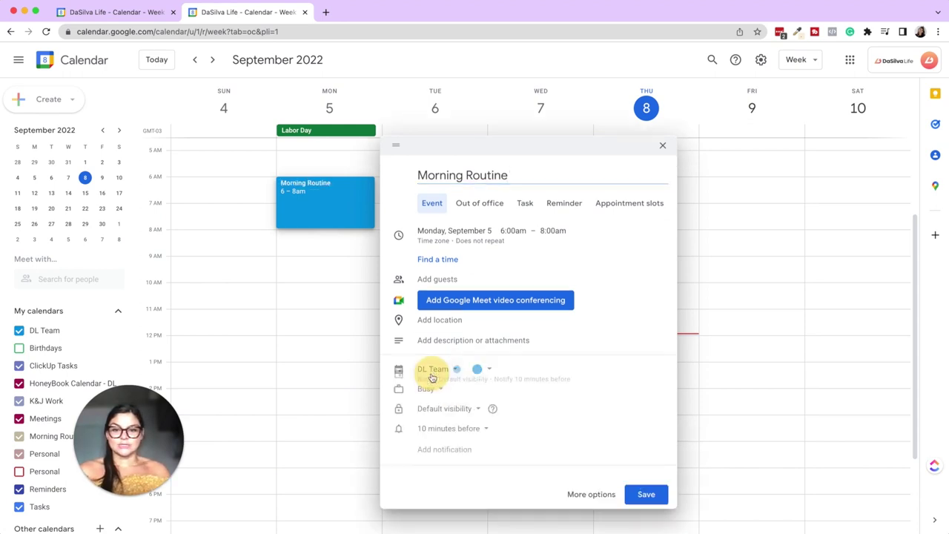
left_click(438, 379)
left_click(441, 471)
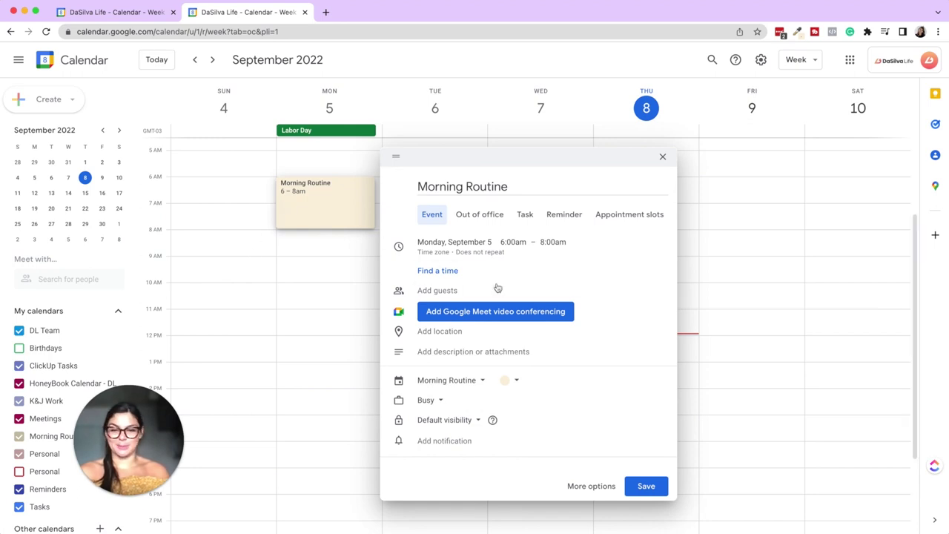
left_click(455, 254)
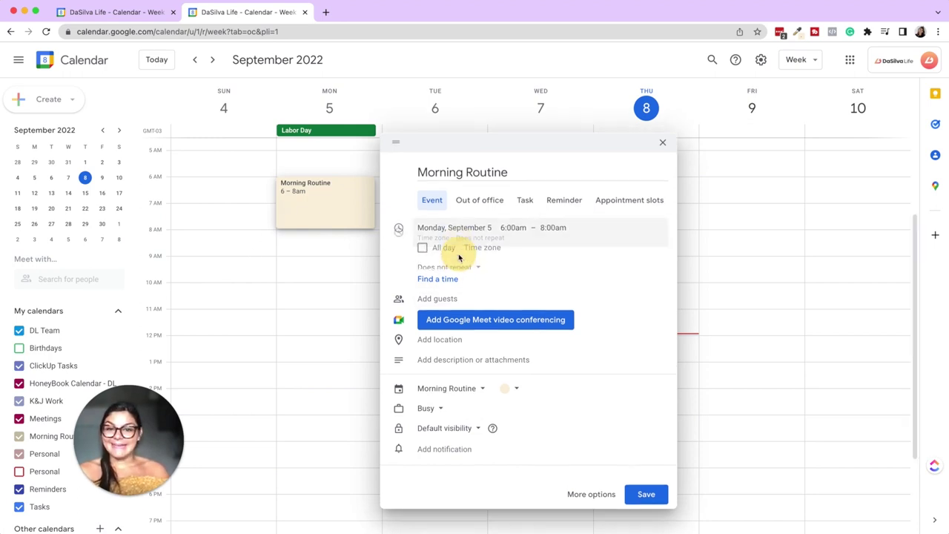
left_click(459, 258)
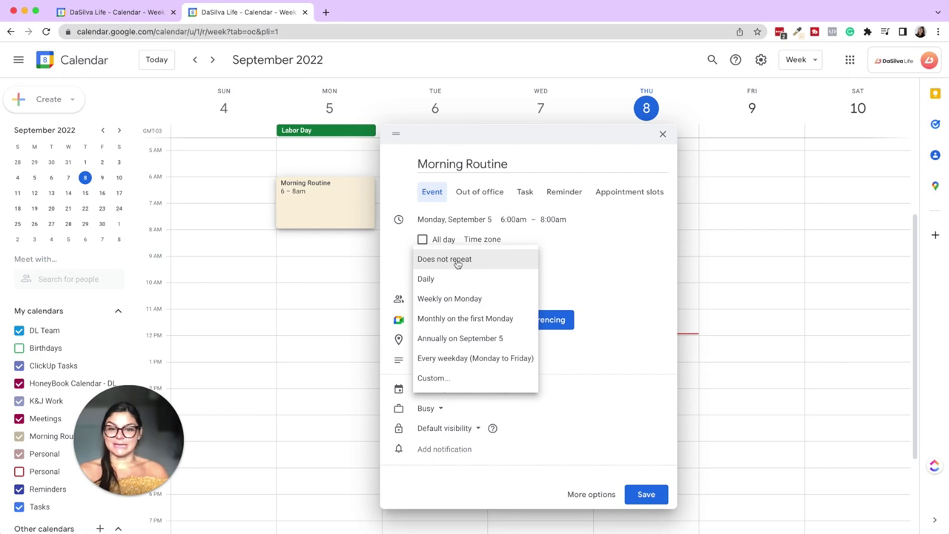
left_click(460, 360)
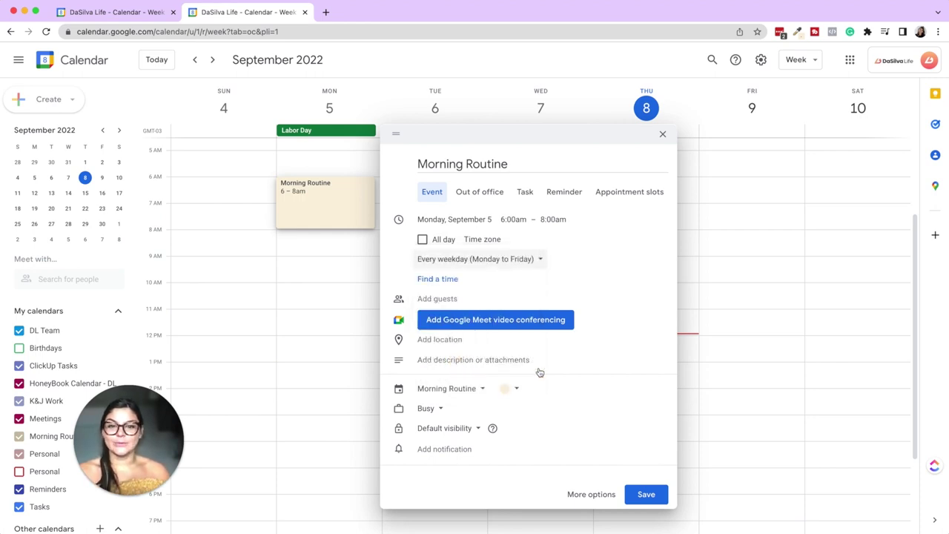
left_click(647, 494)
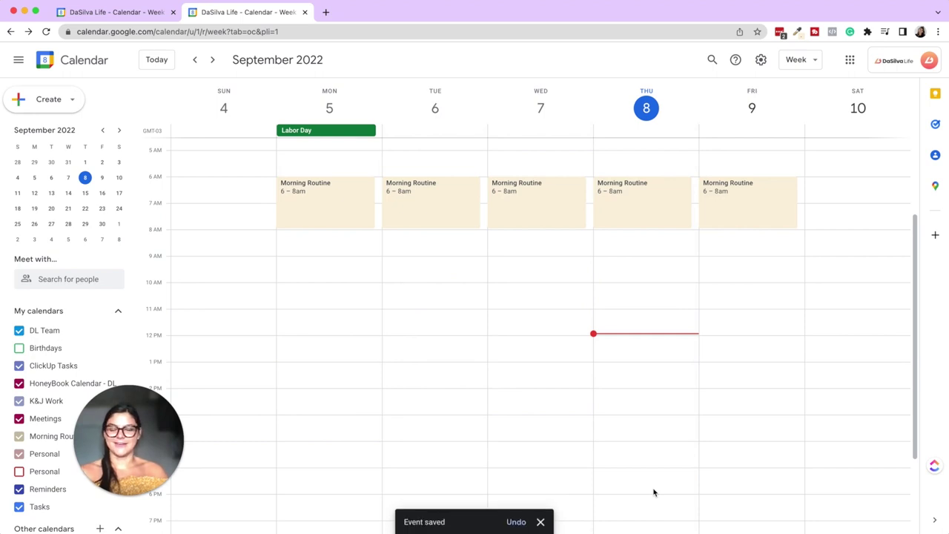
left_click(130, 13)
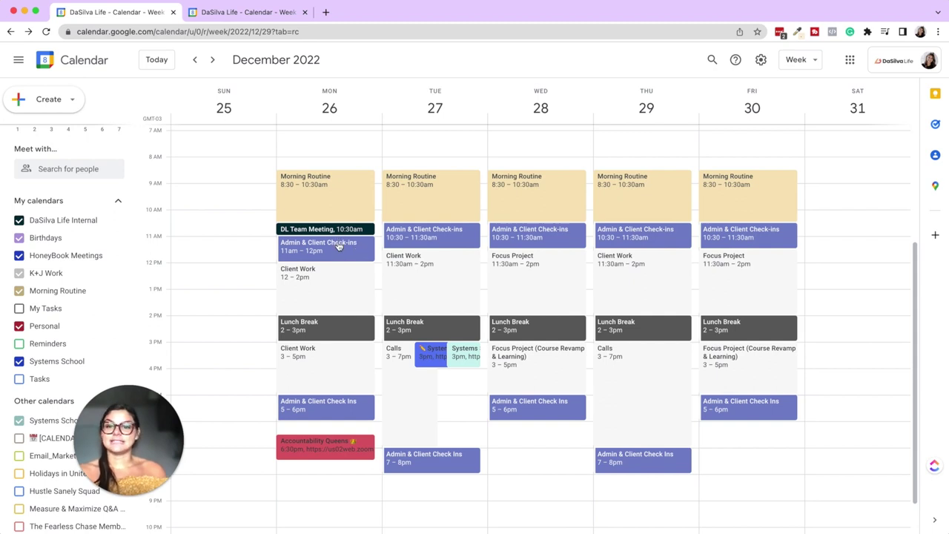
Return to the September 4–10 week showing Morning Routine 6–8am blocks Monday to Friday.
left_click(233, 14)
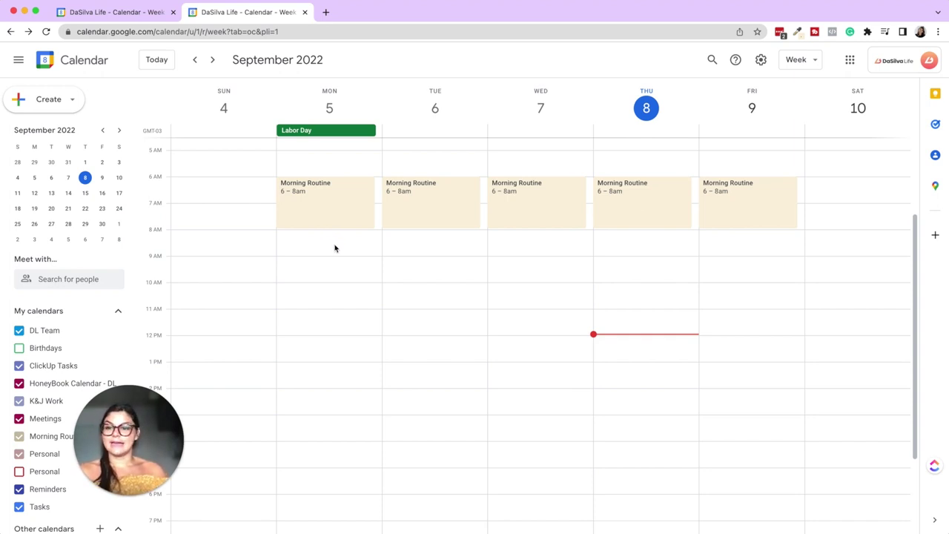
left_click(116, 330)
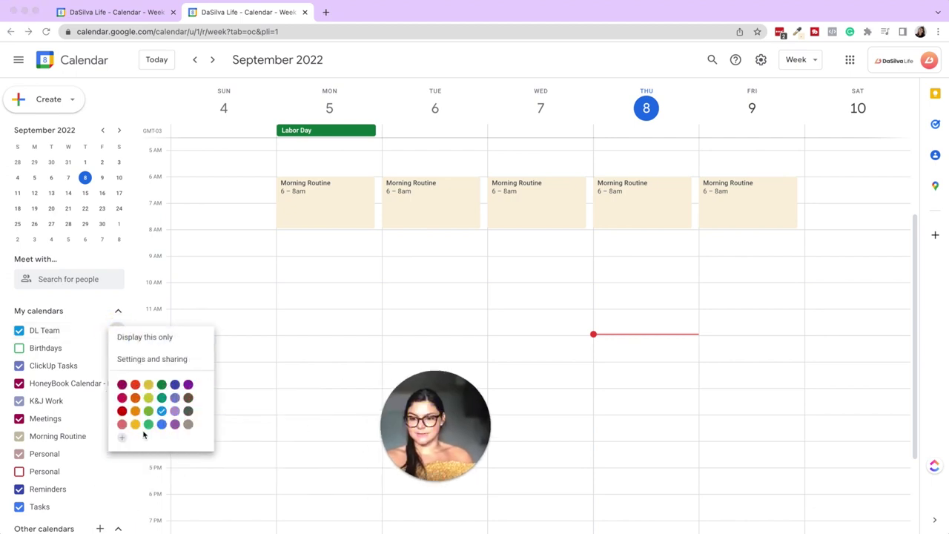
right_click(798, 33)
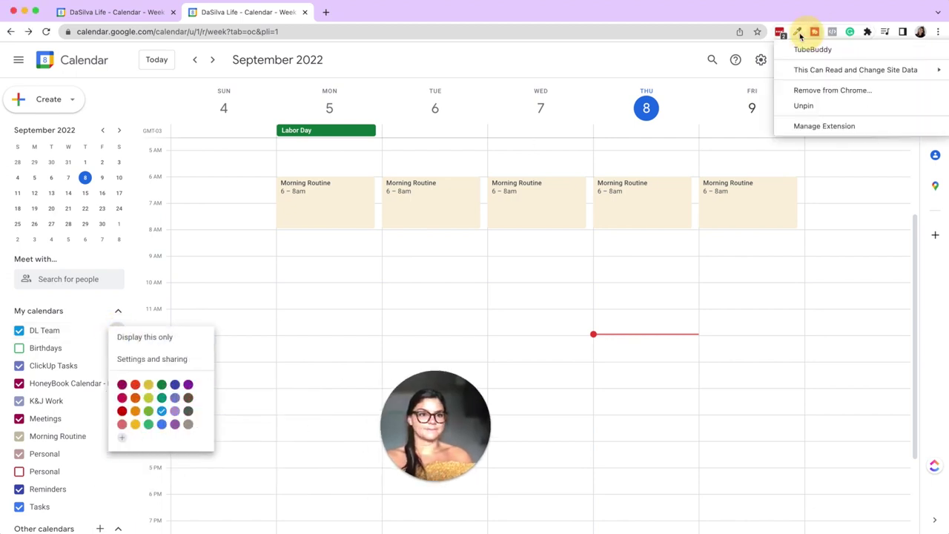
left_click(798, 33)
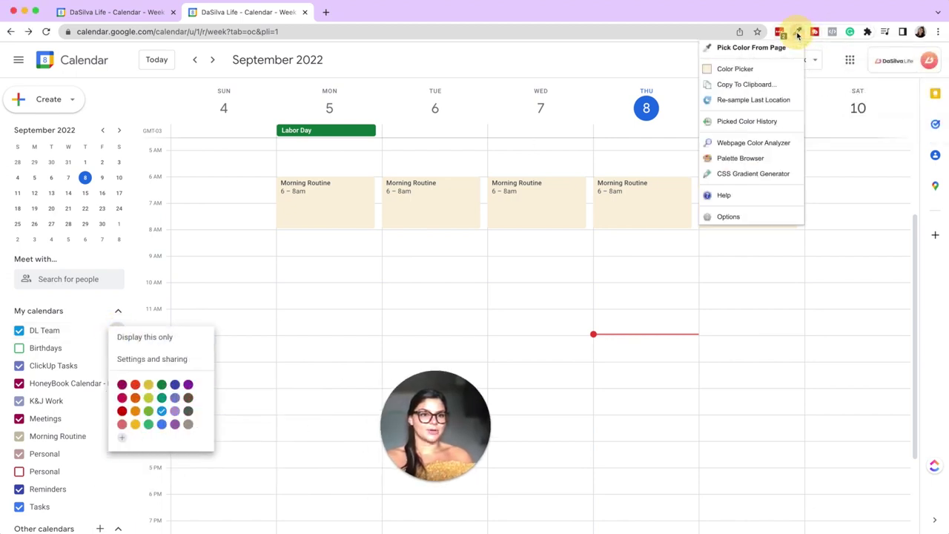
left_click(763, 122)
left_click(790, 111)
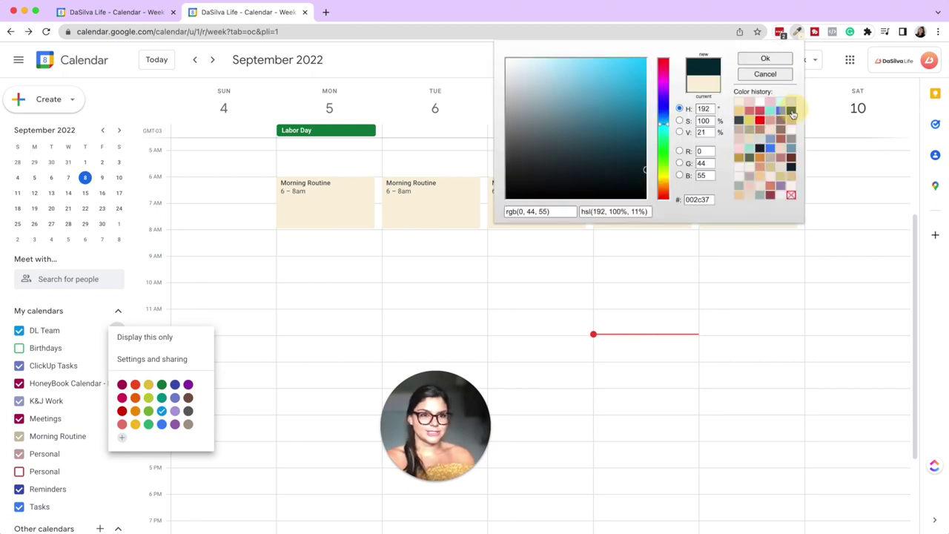
double_click(711, 199)
left_click(153, 441)
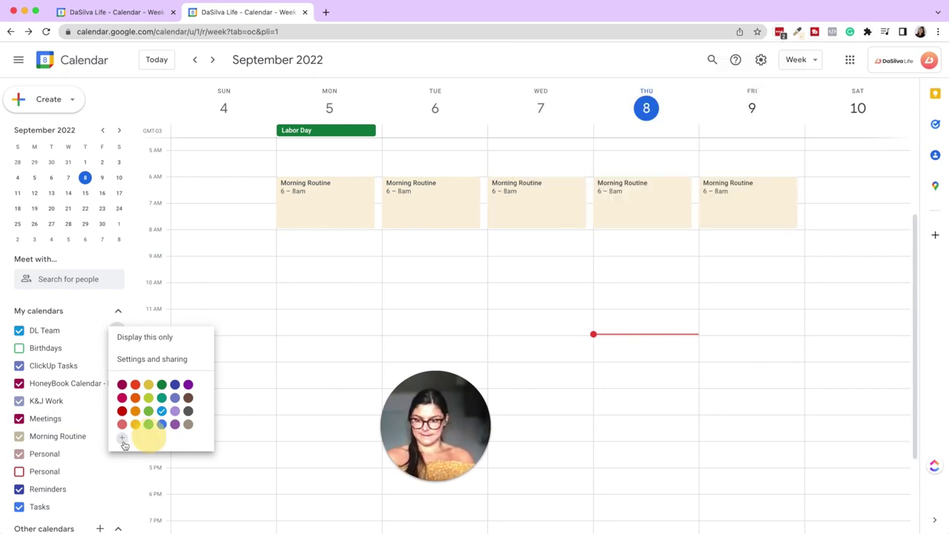
Paste 002c37 as DL Team's custom calendar colour and save it.
left_click(121, 441)
triple_click(489, 346)
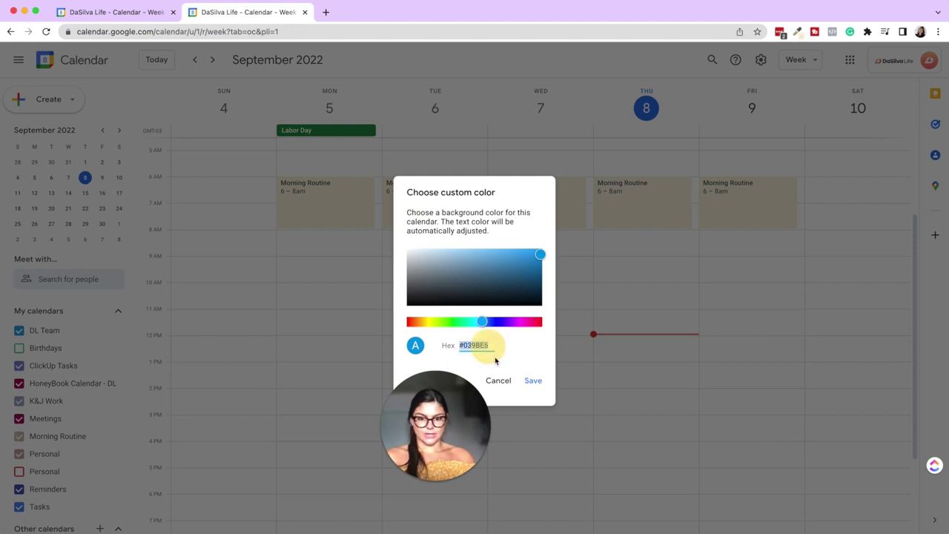
type("002c37")
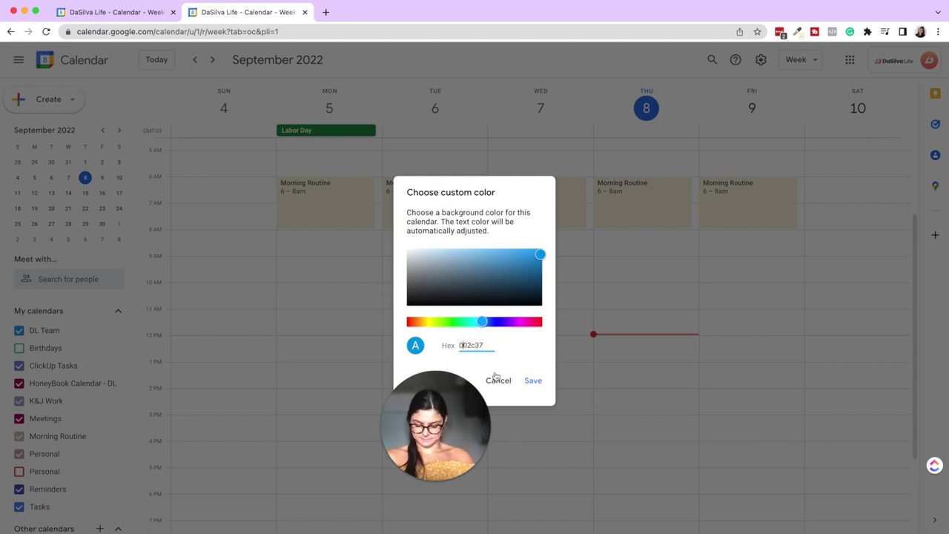
left_click(531, 380)
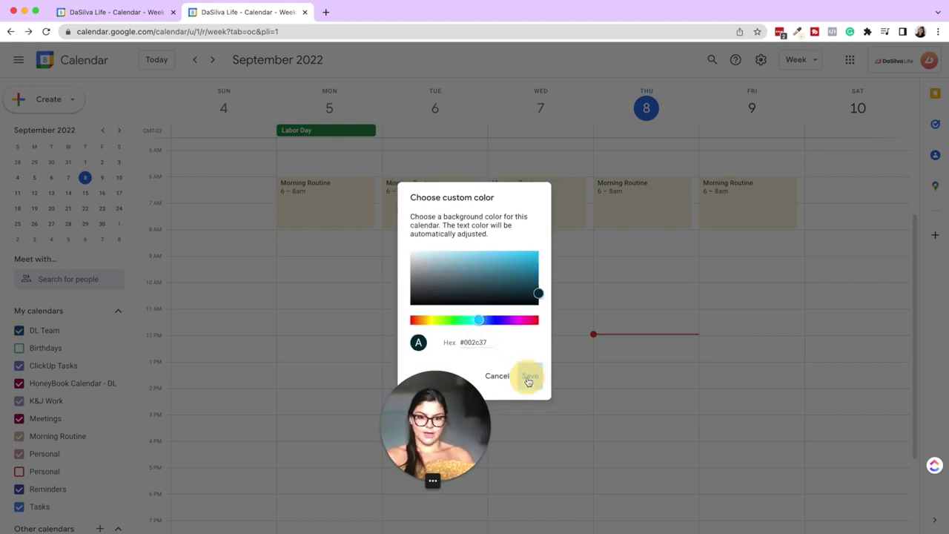
left_click(358, 246)
Title the Monday 8–9am event 'DL Team Meeting', repeat it weekly on Monday on DL Team, and save.
left_click_drag(336, 248, 336, 243)
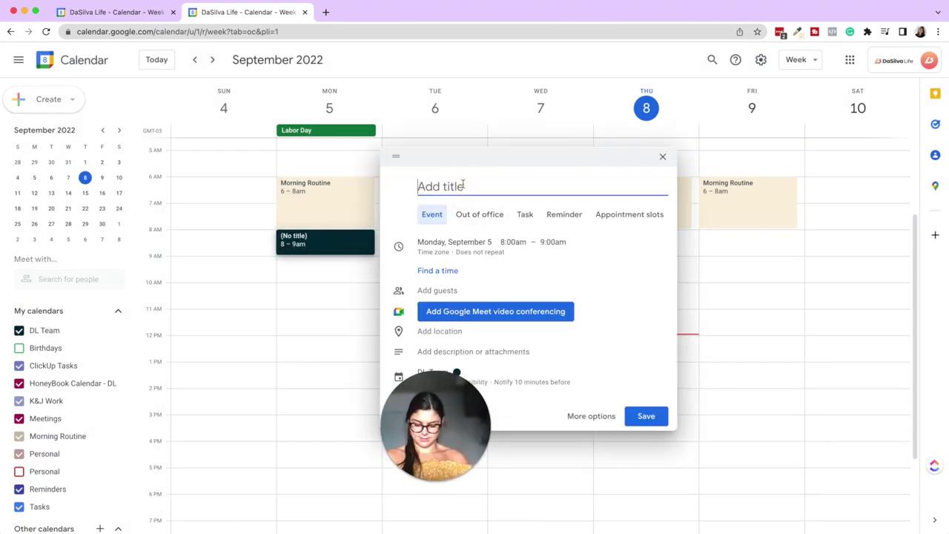
type("DL Team Meeting")
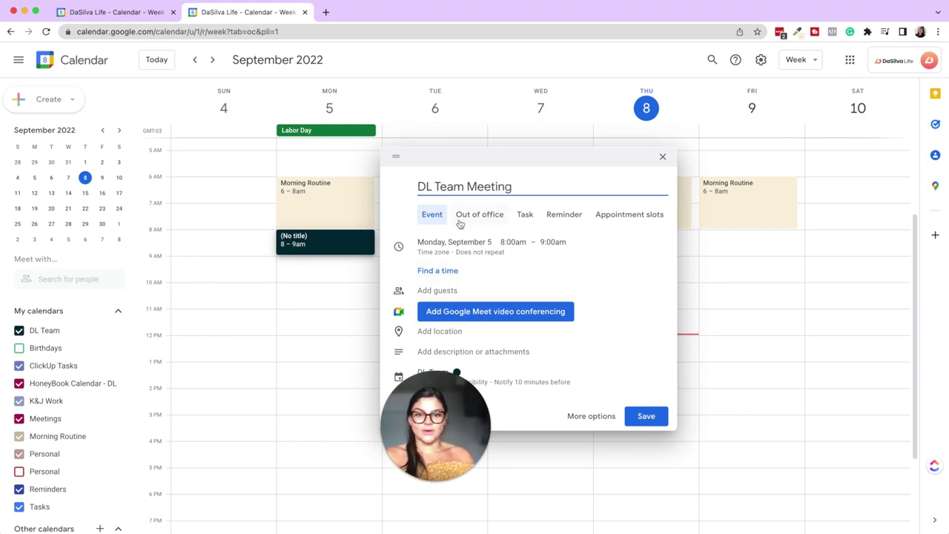
left_click(439, 256)
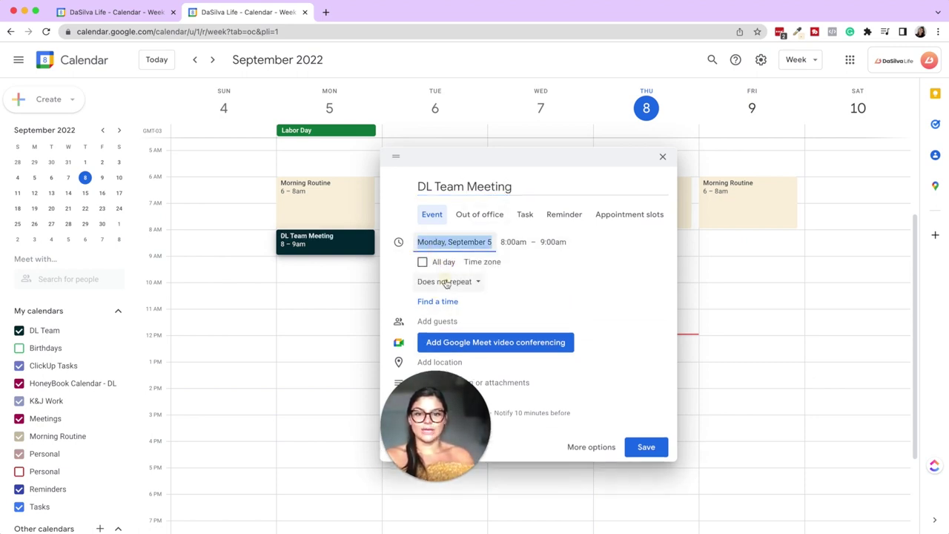
left_click(445, 282)
left_click(453, 322)
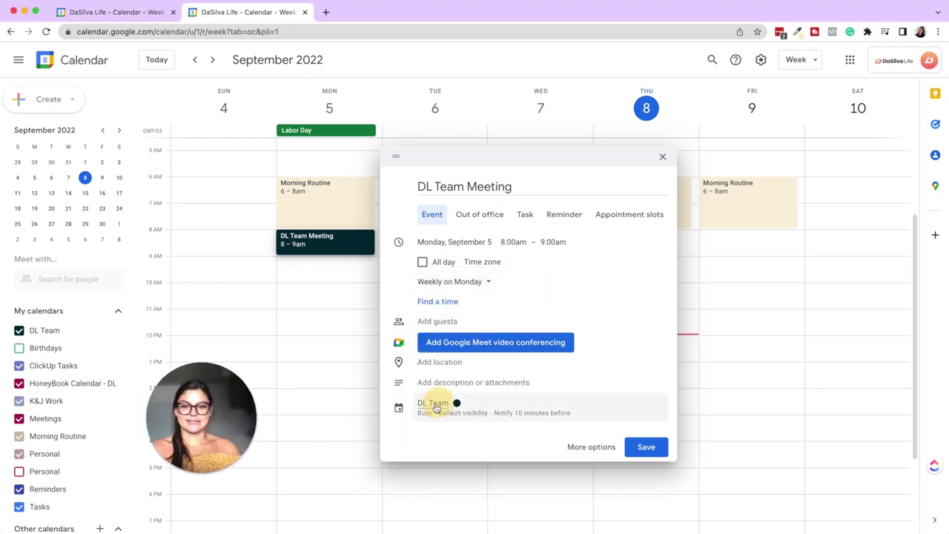
left_click(436, 404)
left_click(648, 289)
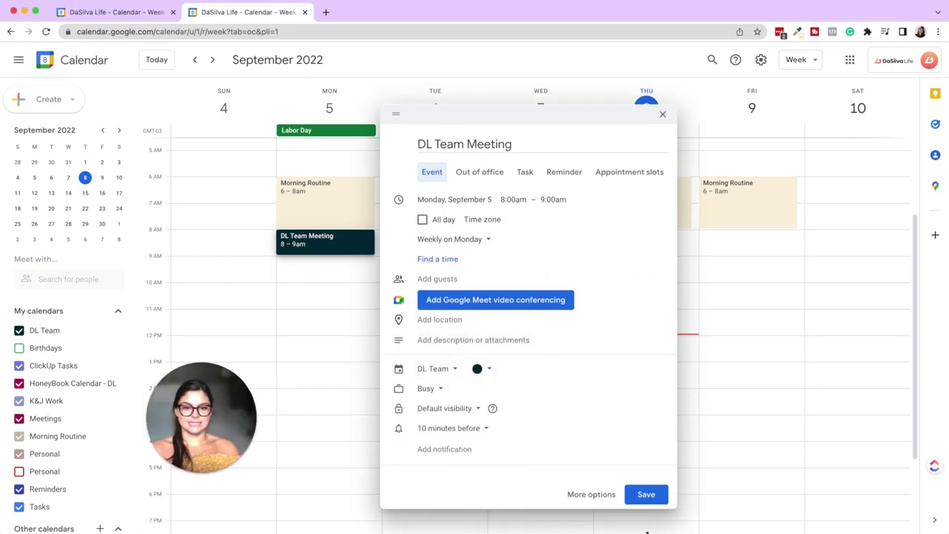
left_click(645, 495)
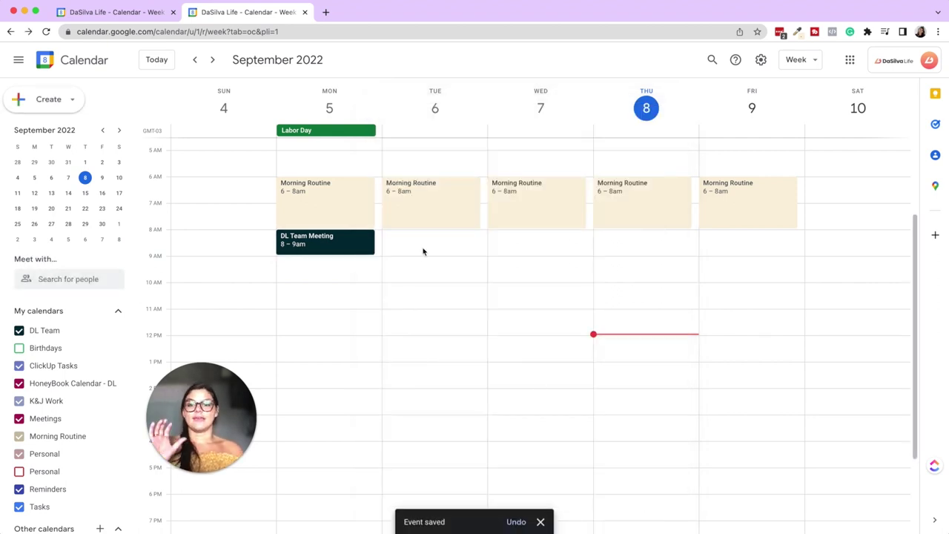
Create a Tuesday 8am event titled 'Admin & Team Check-In'.
left_click(427, 244)
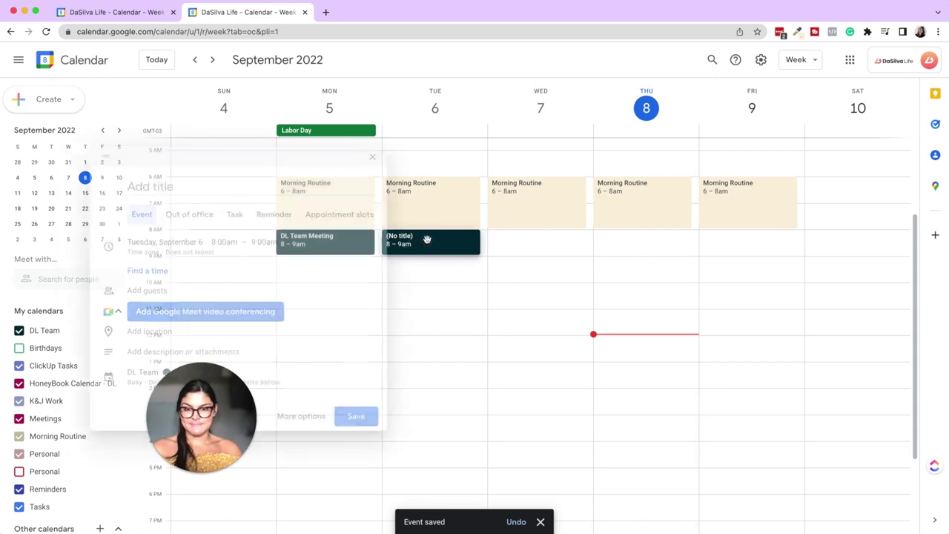
type("Admin ")
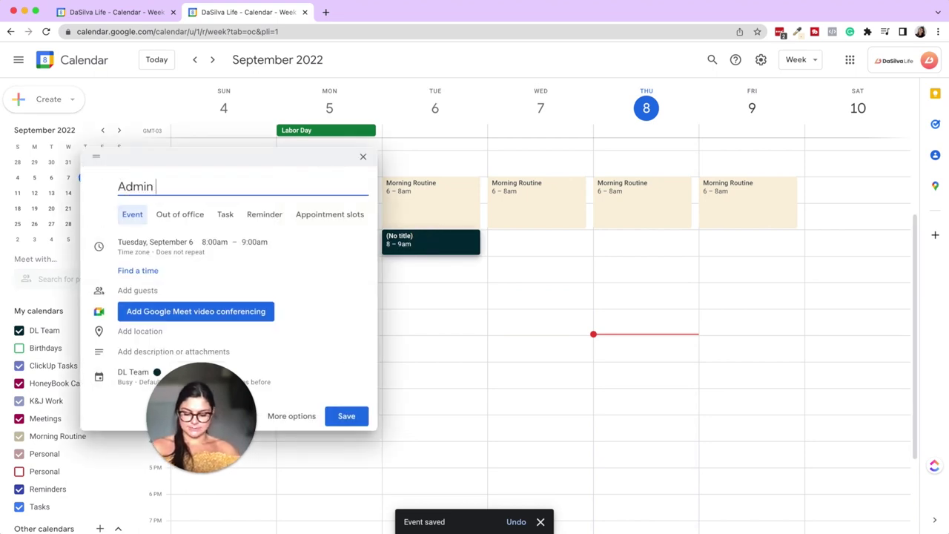
type("& Team zc")
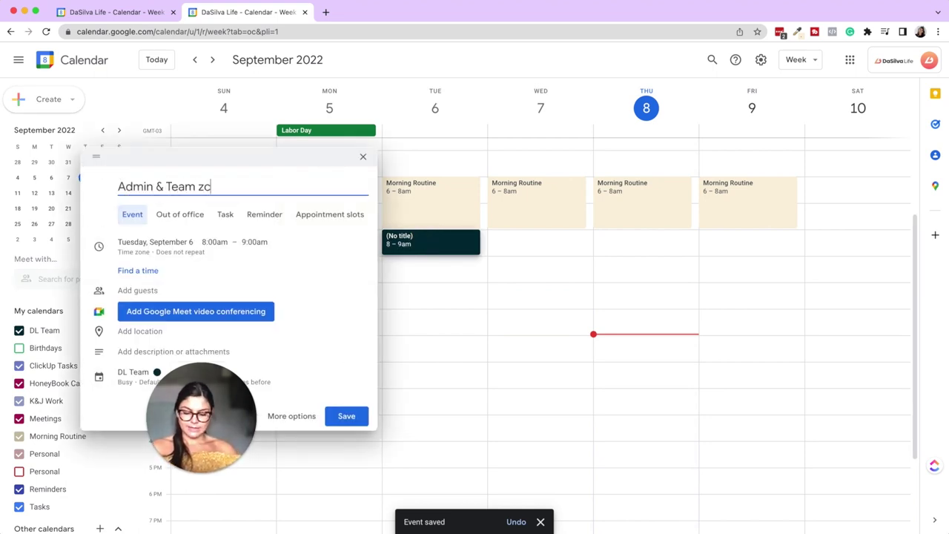
key("BackSpace")
key("BackSpace")
type("Chevk")
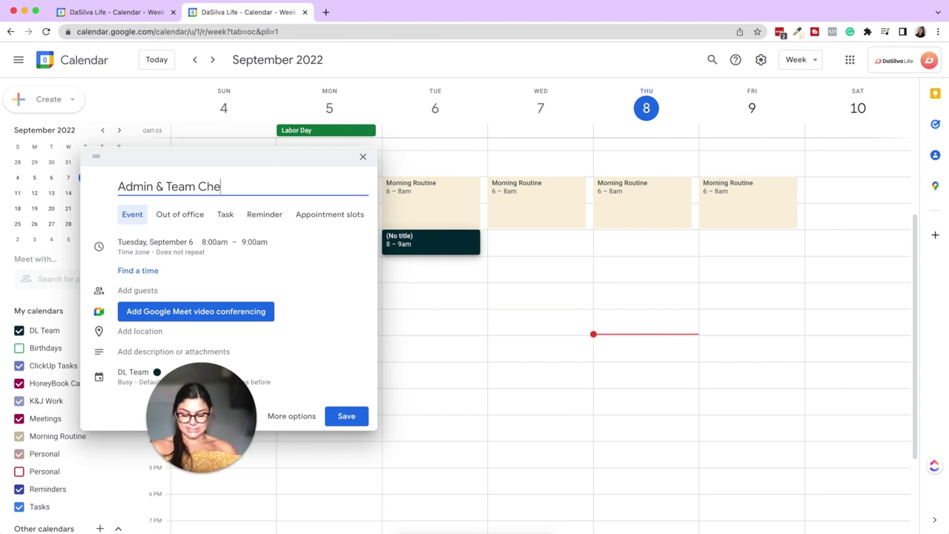
key("BackSpace")
type("k")
key("BackSpace")
key("BackSpace")
type("ck-In")
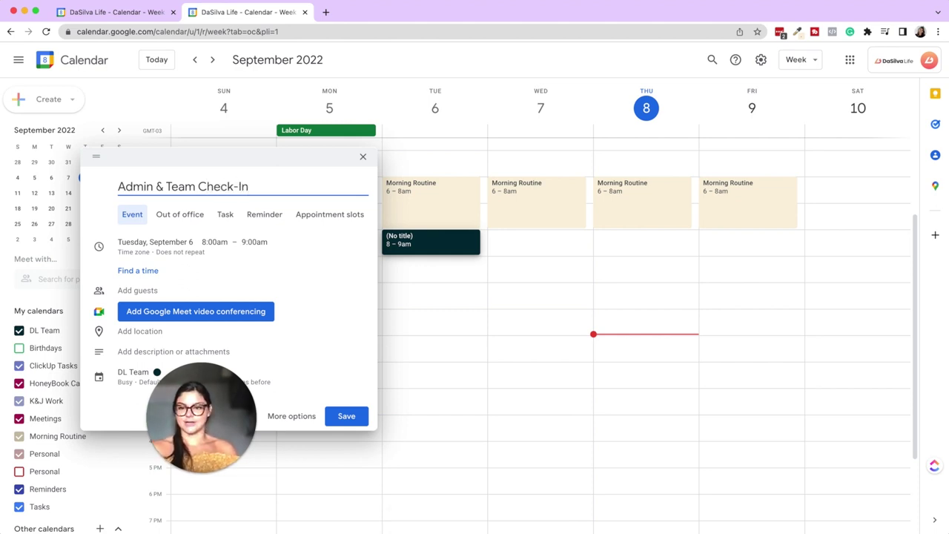
Make it repeat weekly Tuesday through Friday on the K&J Work calendar and save.
left_click(189, 252)
left_click(169, 282)
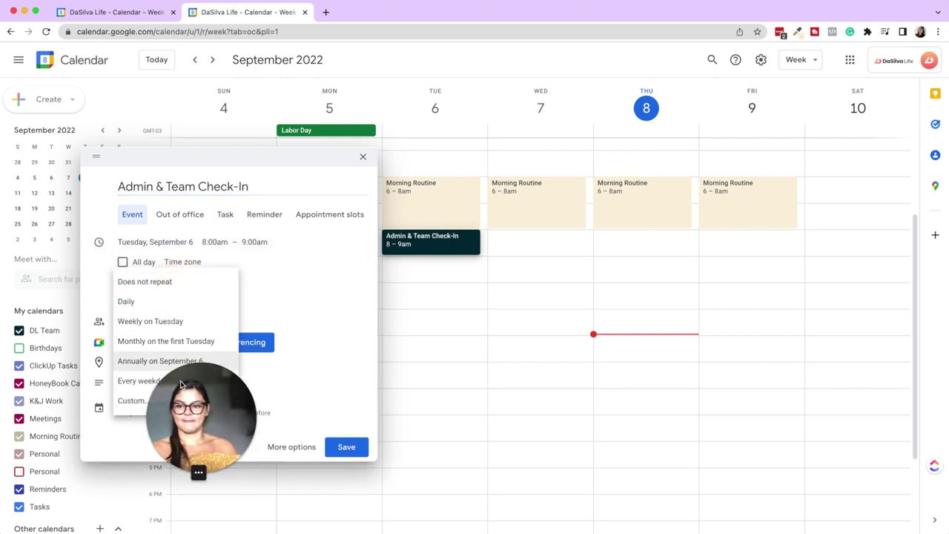
left_click(127, 401)
left_click(441, 267)
left_click(459, 266)
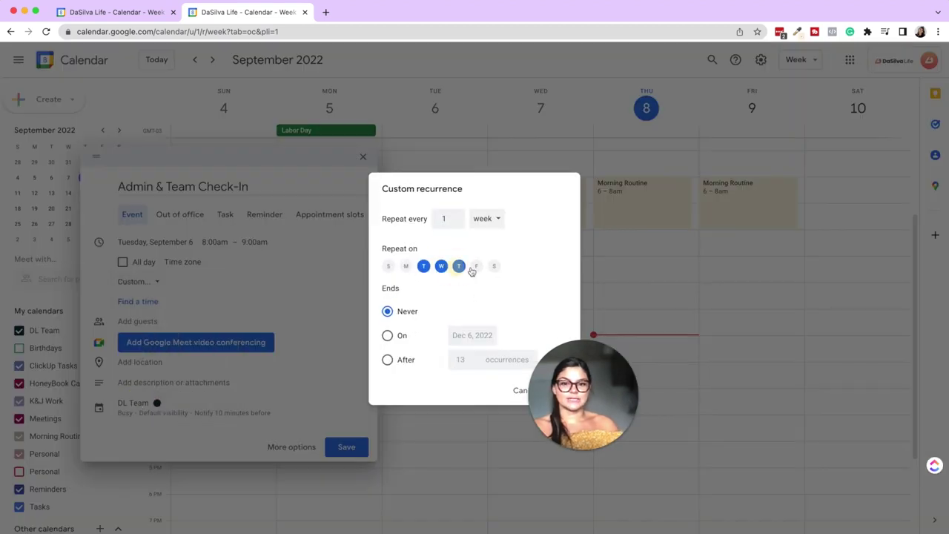
left_click(477, 266)
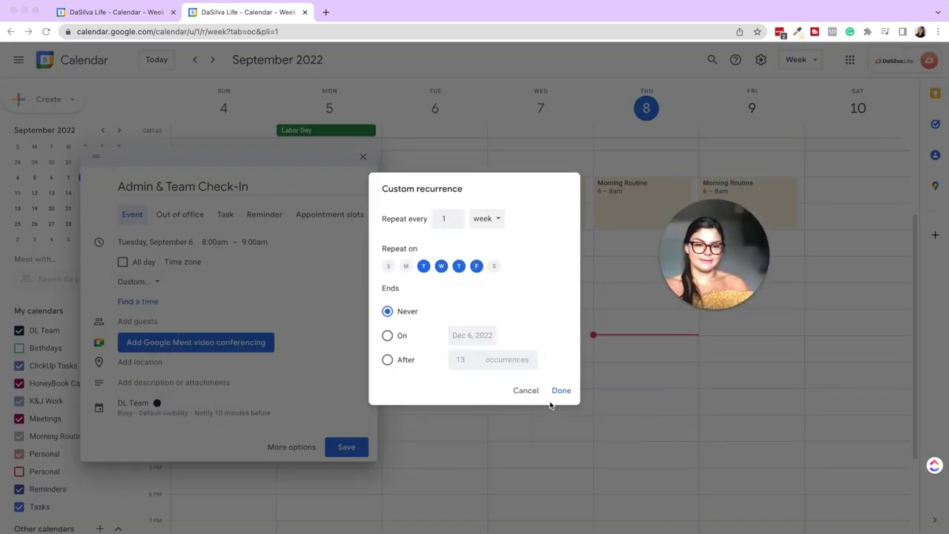
left_click(561, 391)
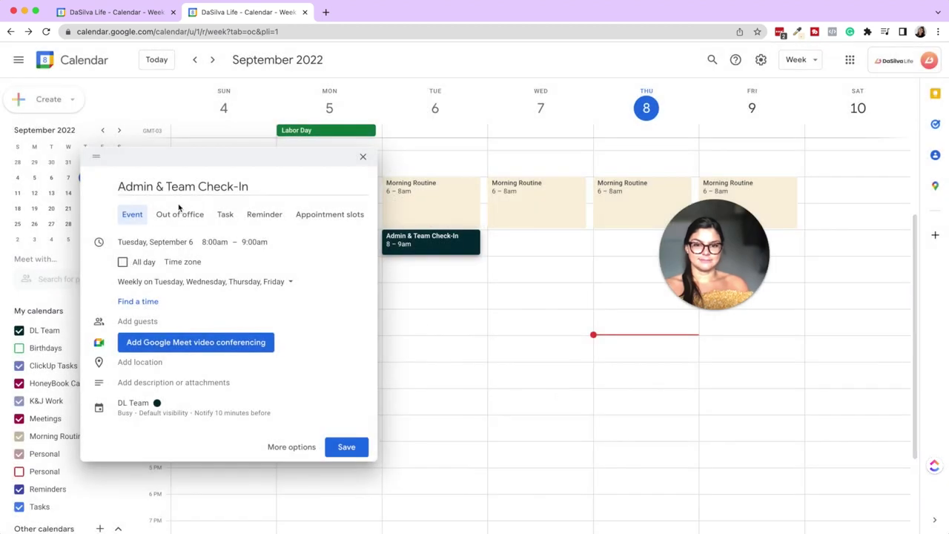
left_click(138, 405)
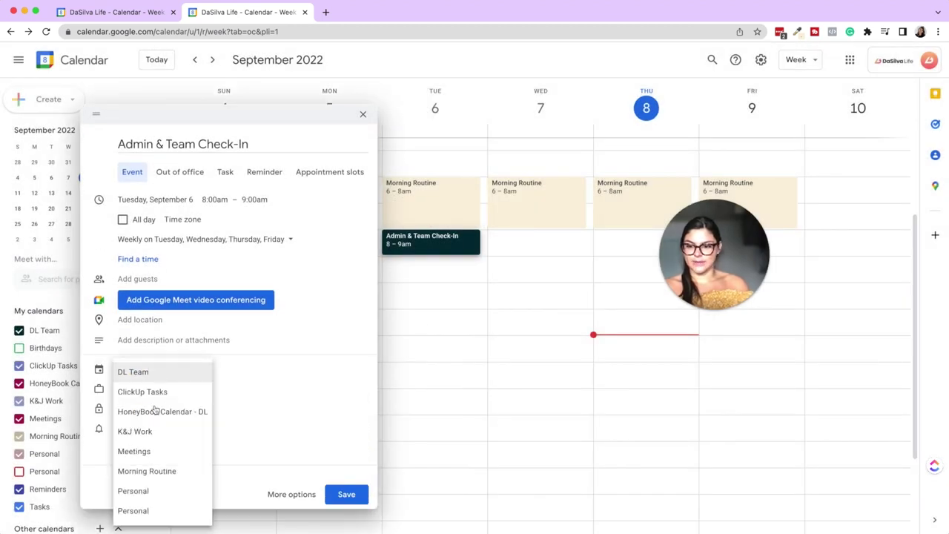
left_click(156, 435)
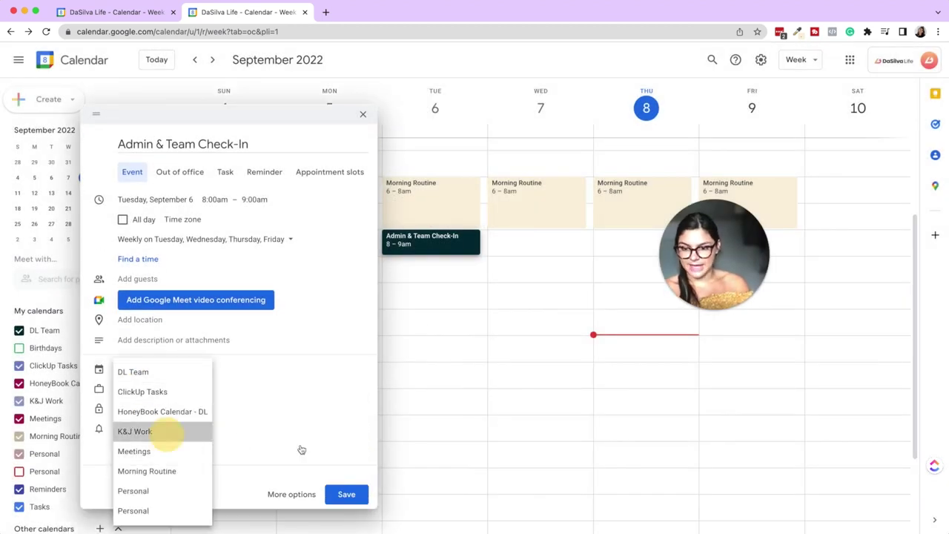
left_click(346, 494)
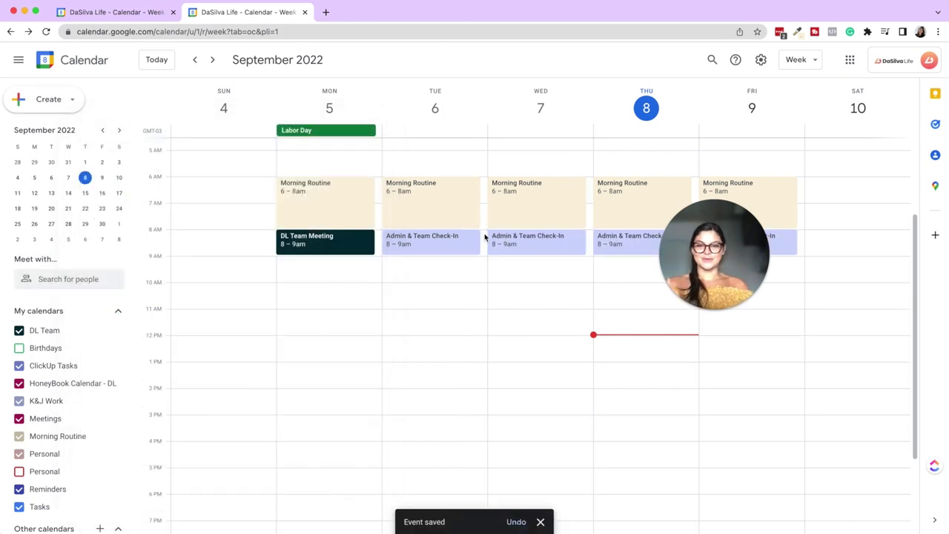
Create a Monday 9–10am 'Admin & Team Check In' on K&J Work, repeating weekly on Monday.
left_click(331, 273)
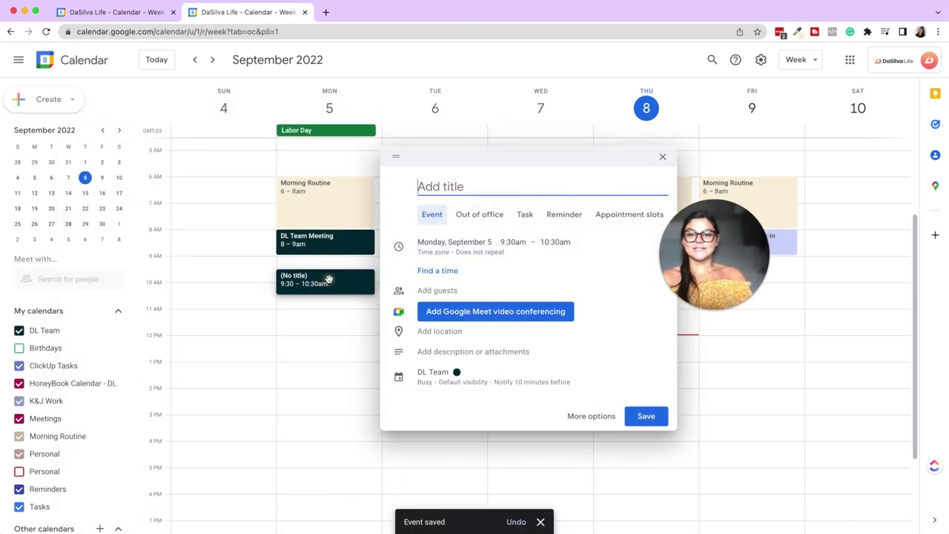
left_click_drag(331, 272, 329, 258)
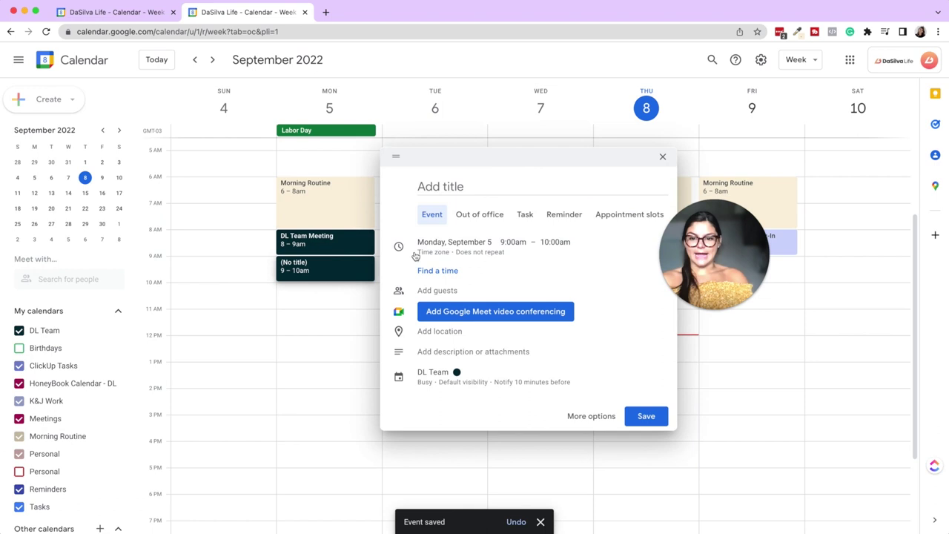
left_click(456, 187)
type("Admin & ")
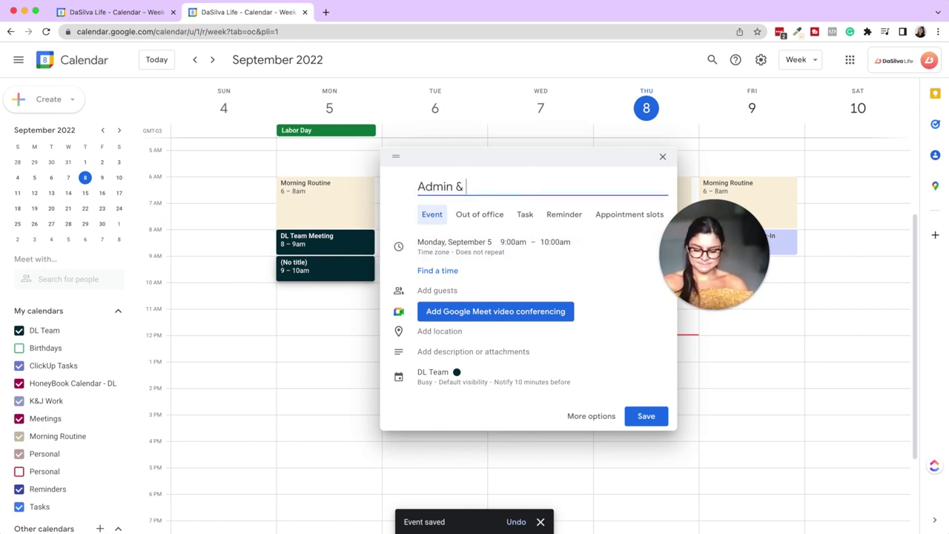
type("Team Check IK")
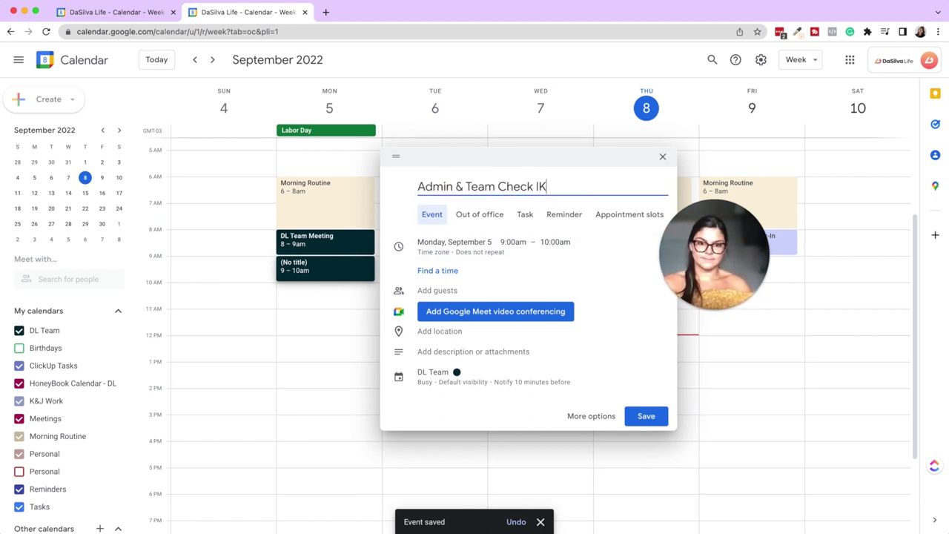
key("BackSpace")
type("n")
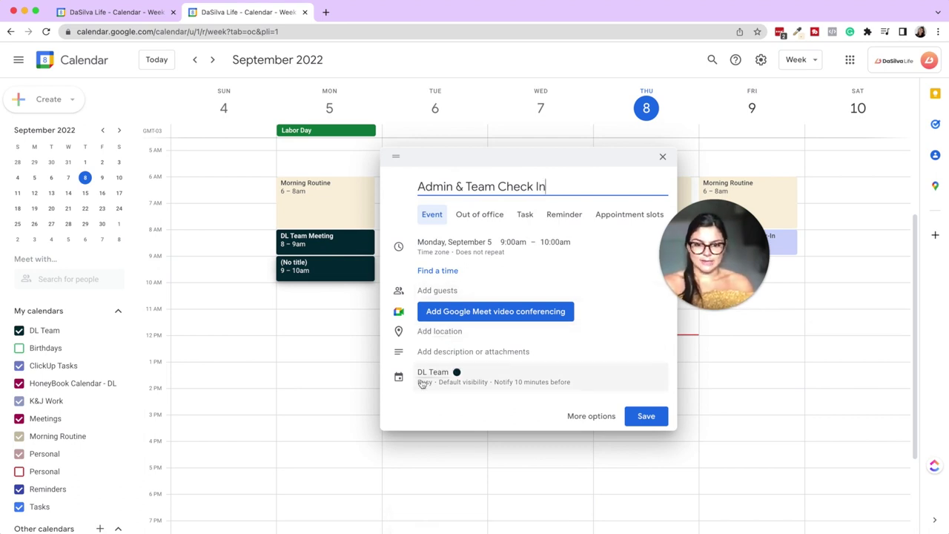
left_click(426, 374)
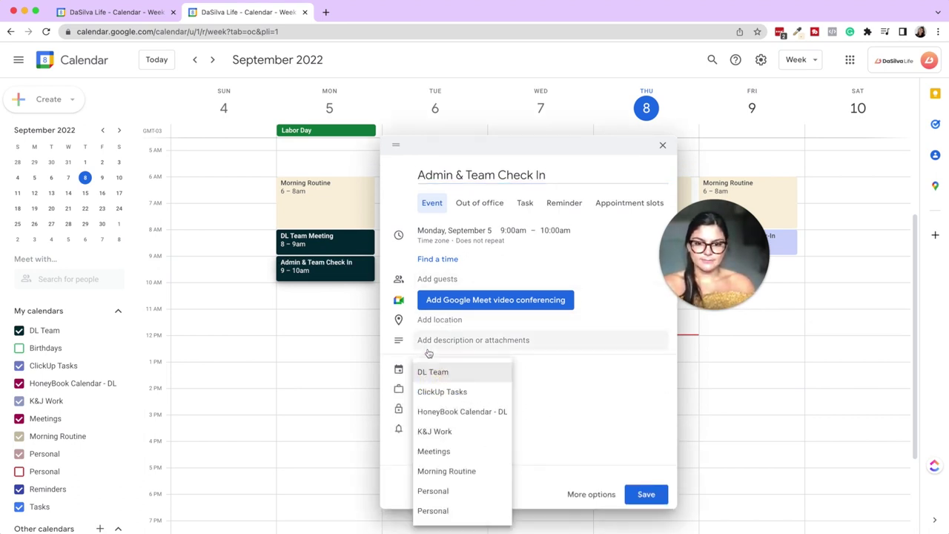
left_click(441, 430)
left_click(462, 256)
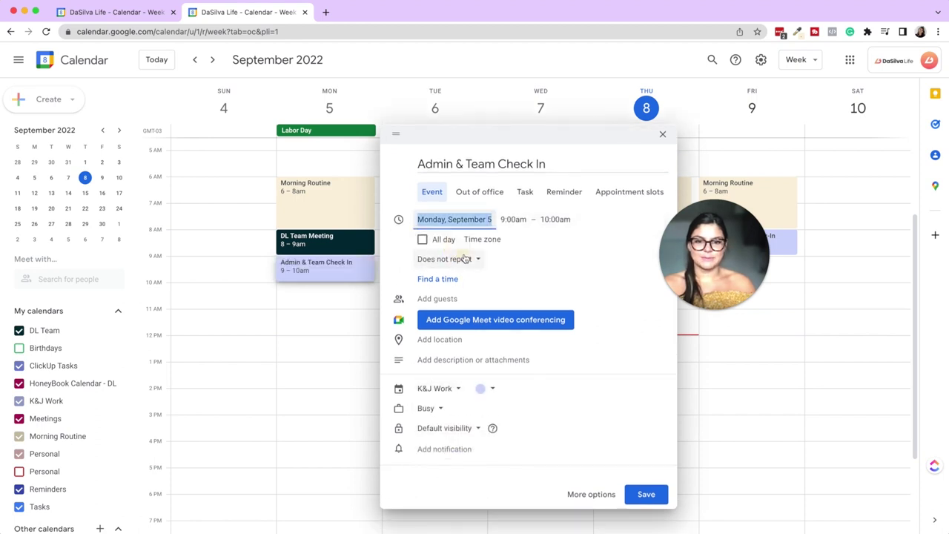
left_click(463, 259)
left_click(466, 298)
left_click(640, 502)
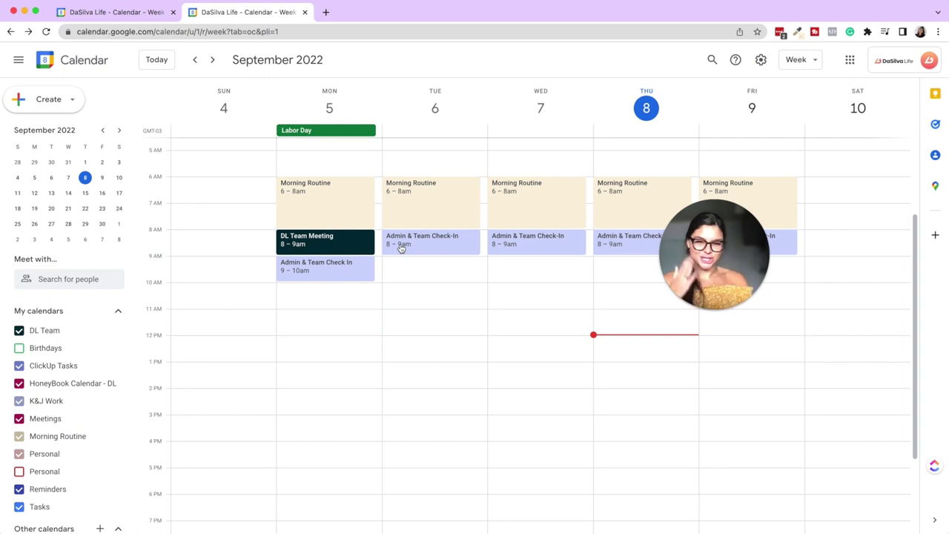
Check the reference calendar, then create a Monday 12pm 'Lunch Break' on the Personal calendar.
left_click(131, 20)
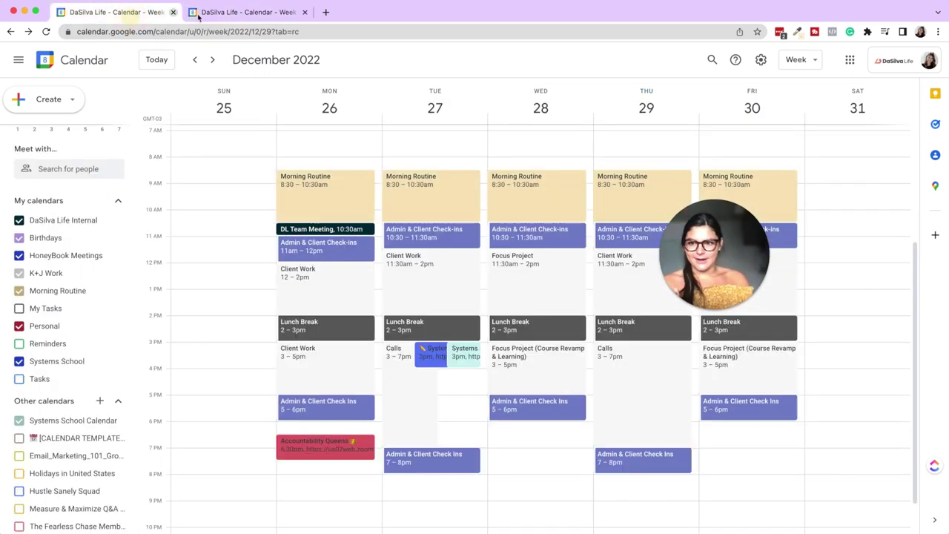
left_click(241, 16)
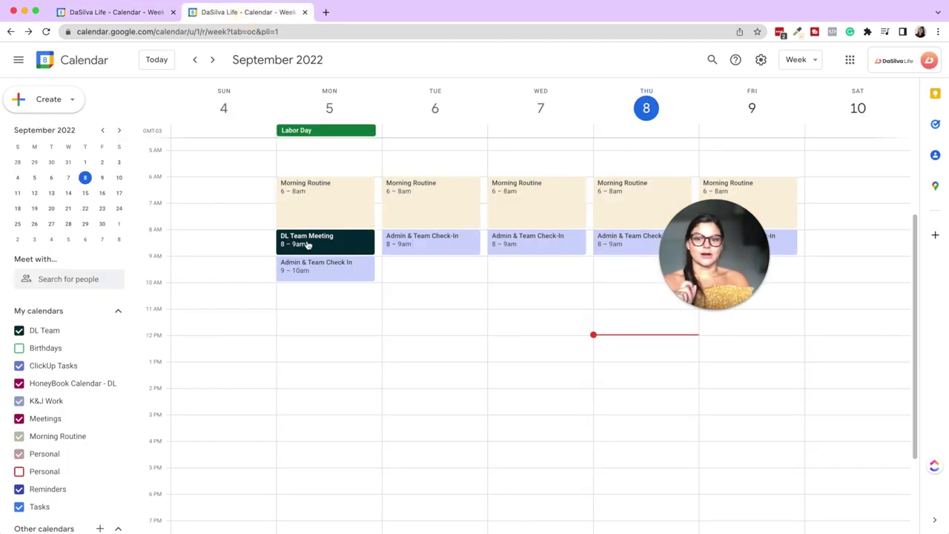
left_click(327, 348)
type("L")
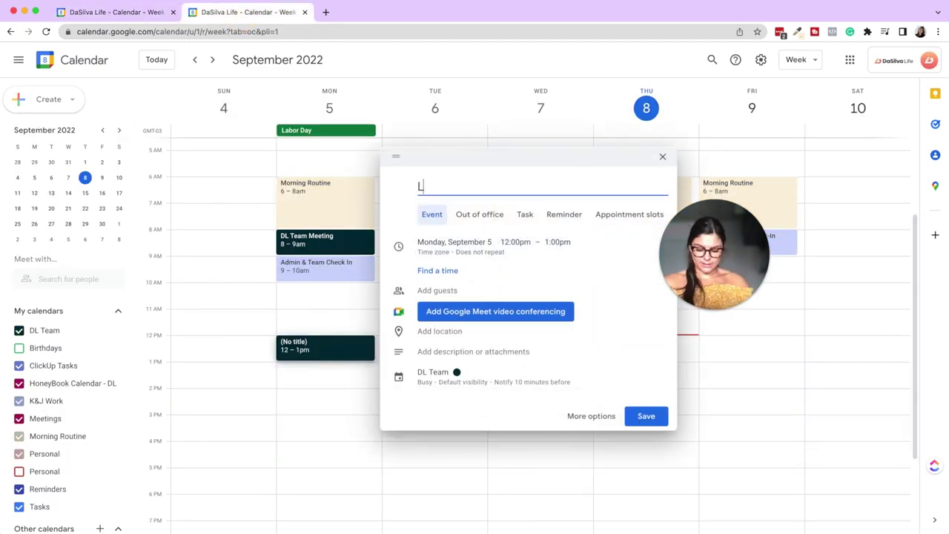
type("unch Break")
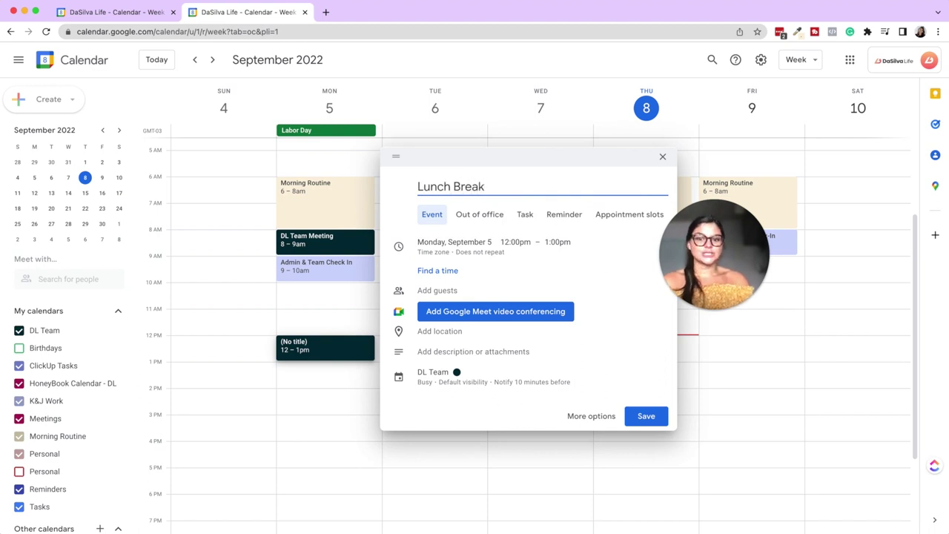
left_click(448, 373)
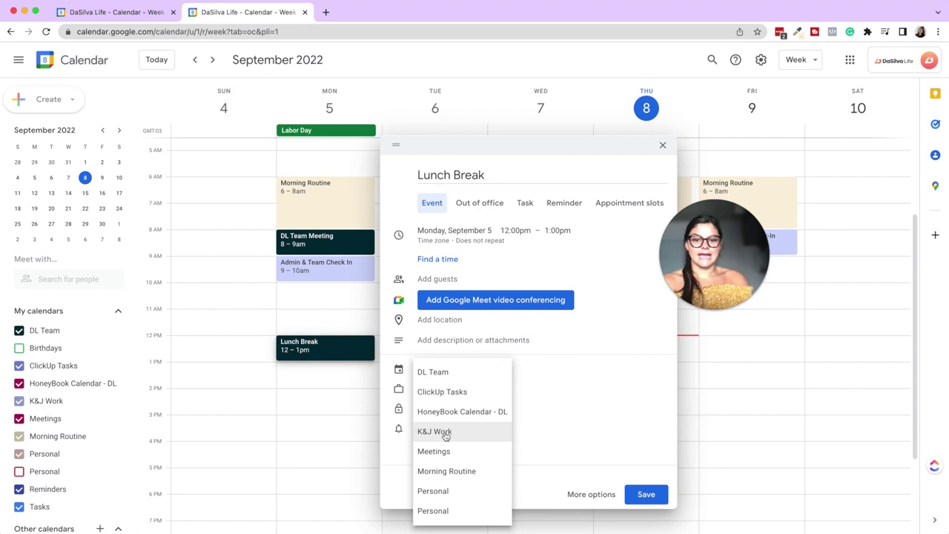
left_click(445, 499)
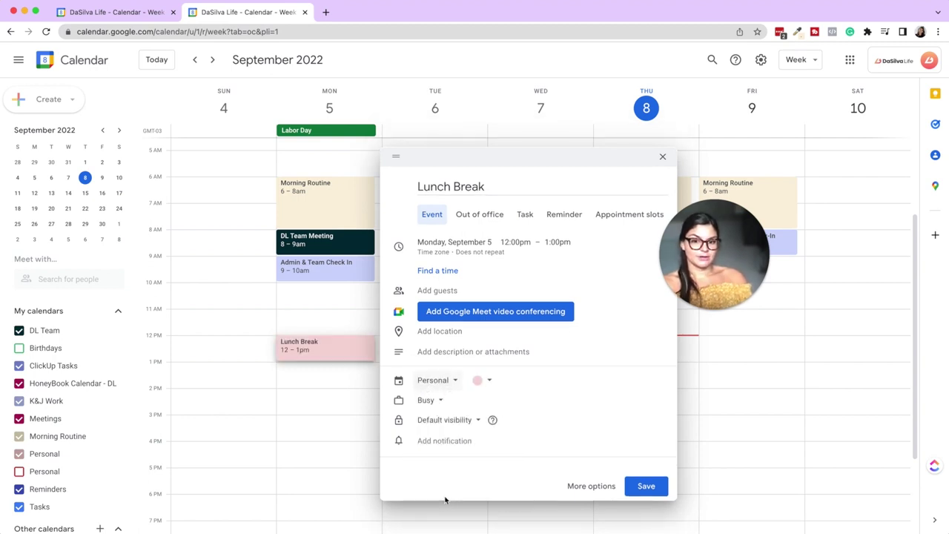
Colour the Lunch Break Graphite and bring up its Busy/Free availability options.
left_click(483, 381)
left_click(477, 446)
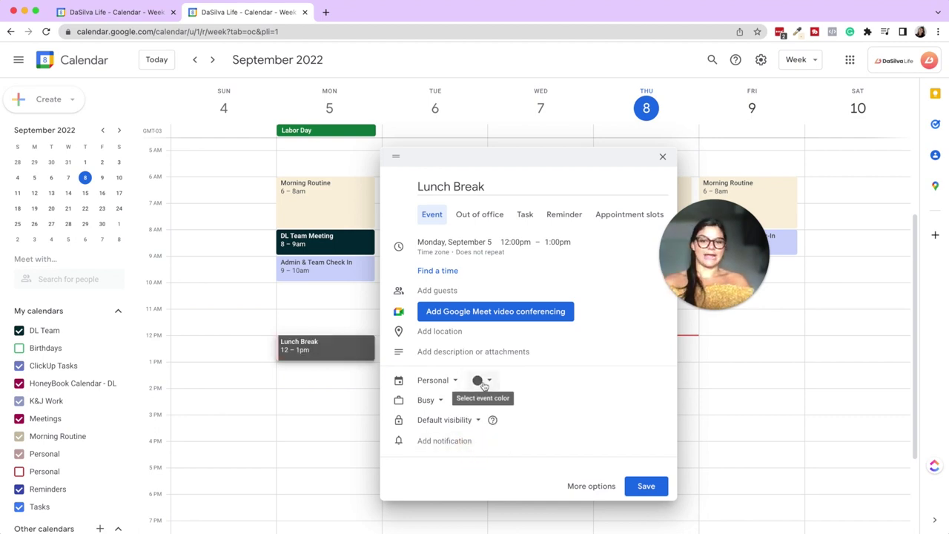
left_click(483, 384)
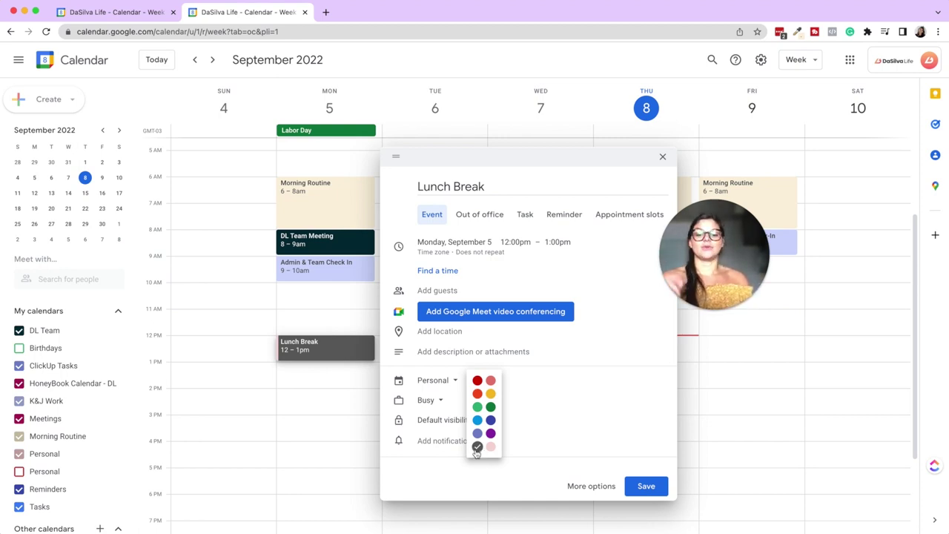
left_click(477, 447)
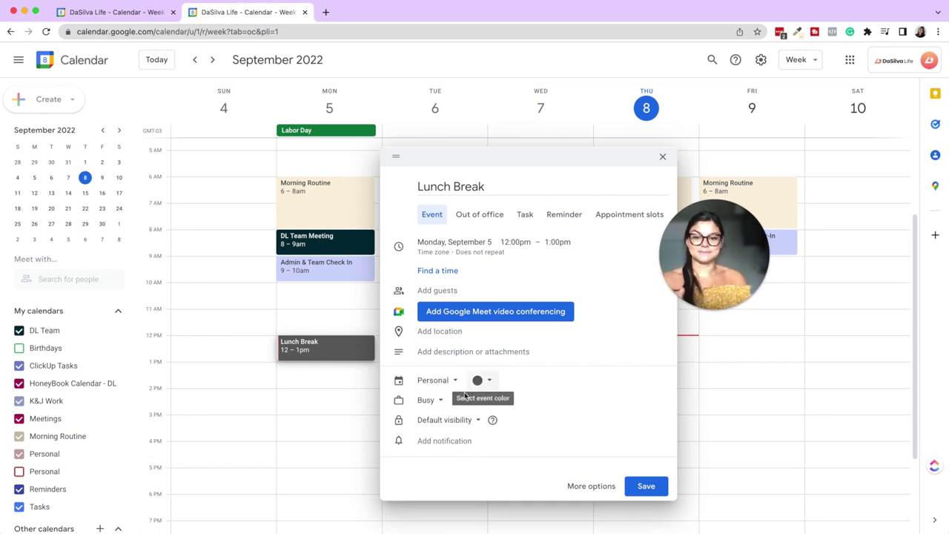
left_click(429, 400)
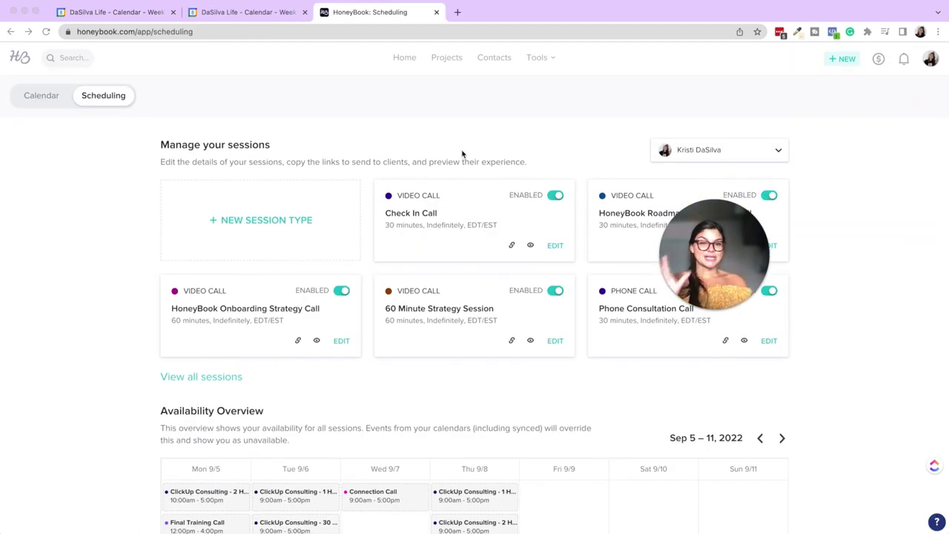
Preview the Check In Call booking page, then close both HoneyBook tabs.
left_click(531, 245)
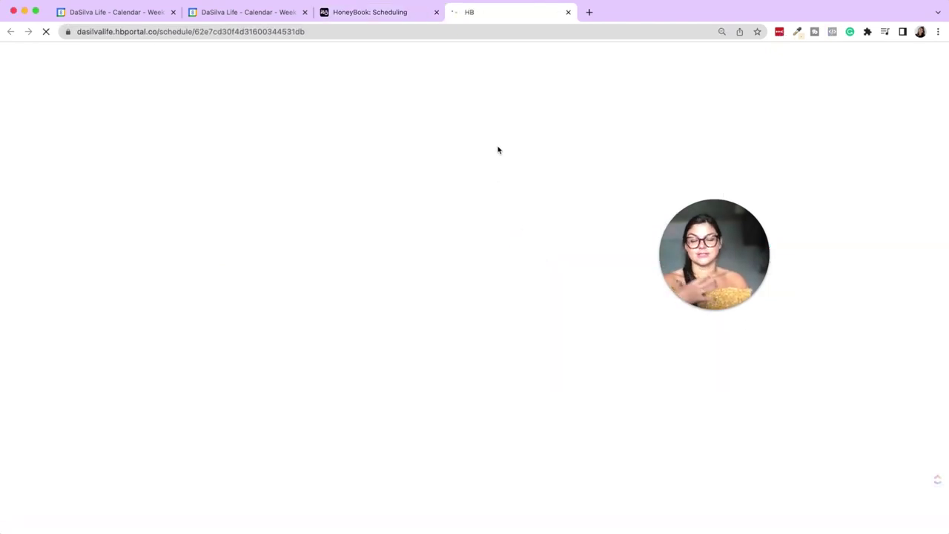
left_click(437, 14)
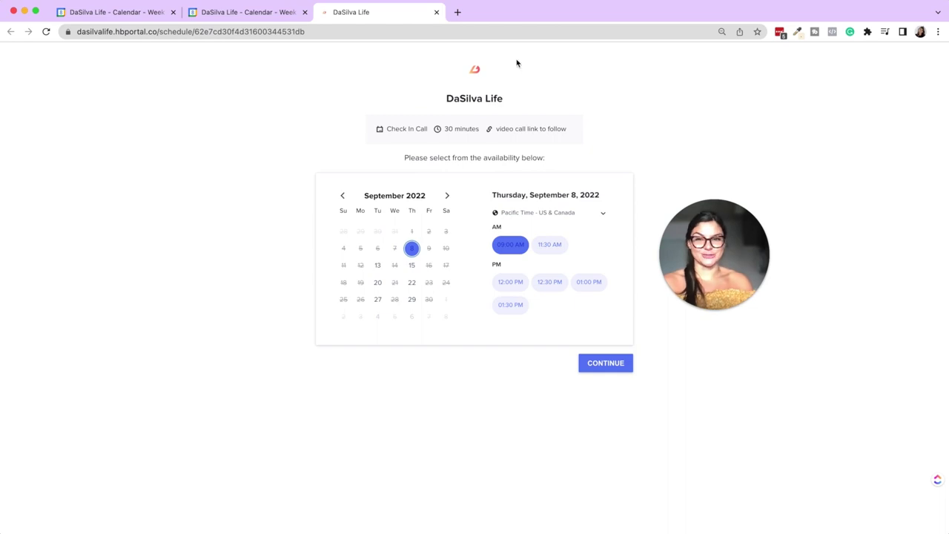
left_click(437, 13)
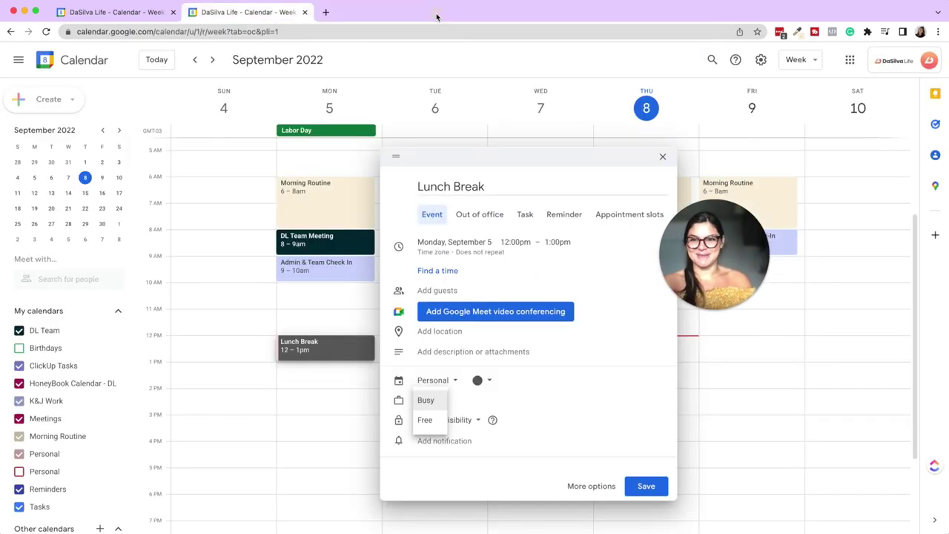
Mark the Lunch Break as Free, comparing with the reference calendar's Calls event.
left_click(436, 404)
left_click(437, 405)
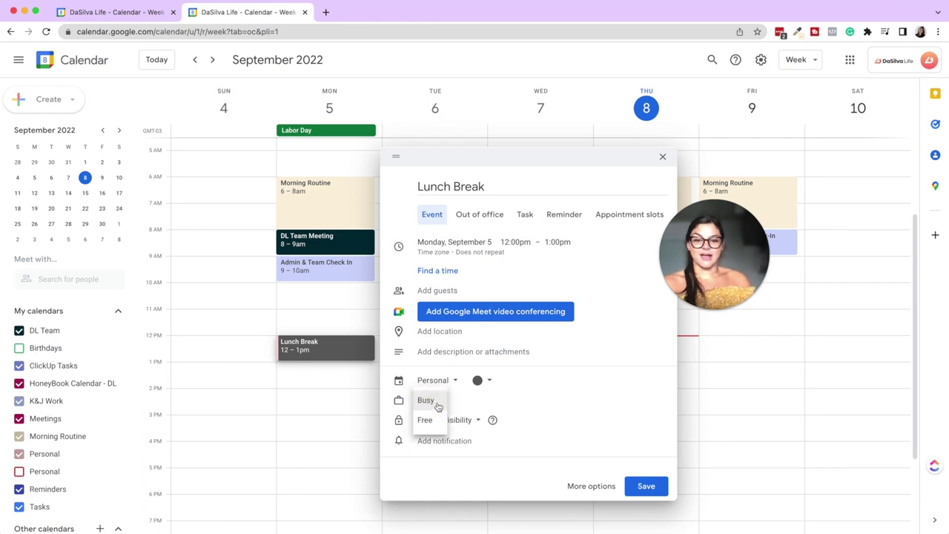
left_click(425, 419)
left_click(425, 400)
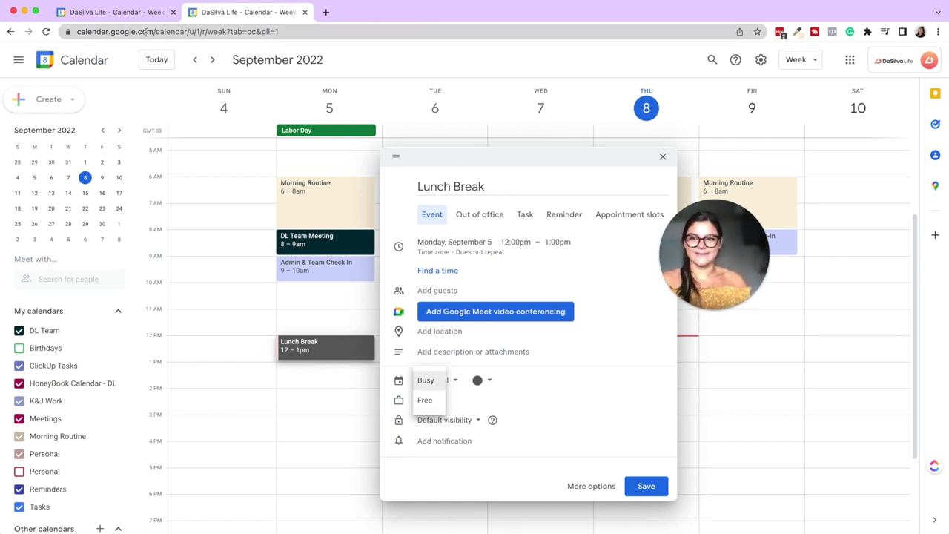
key("ctrl+shift+Tab")
left_click(421, 405)
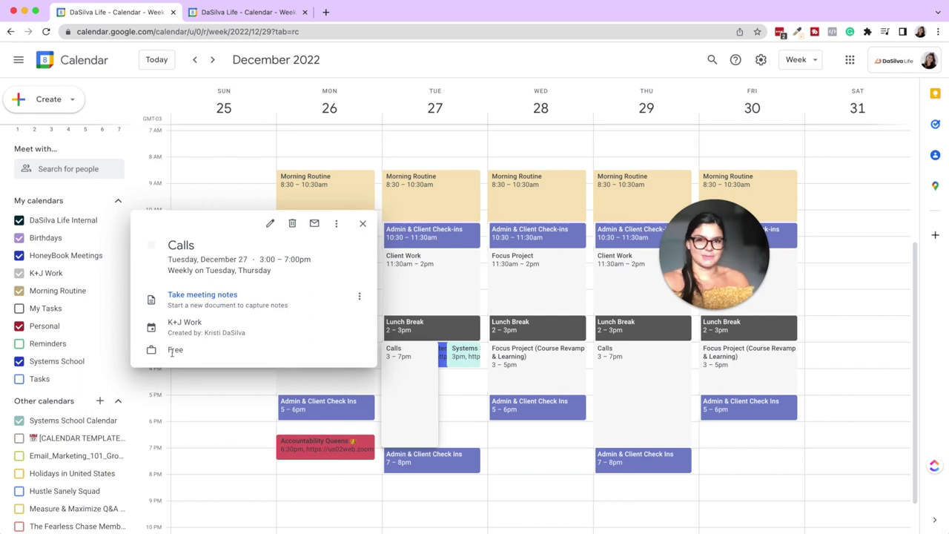
left_click(202, 16)
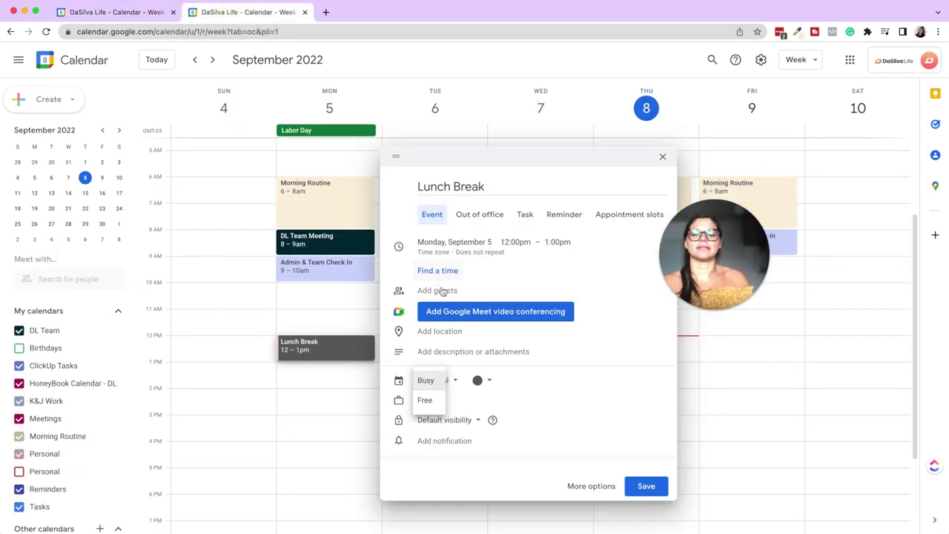
Set Lunch Break to repeat every weekday, Monday to Friday, and save it.
left_click(451, 258)
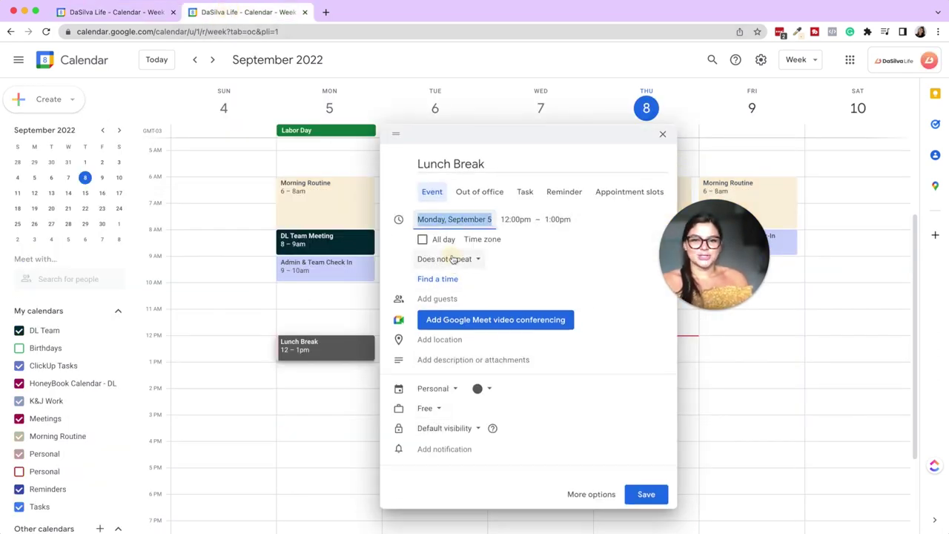
left_click(453, 259)
left_click(465, 378)
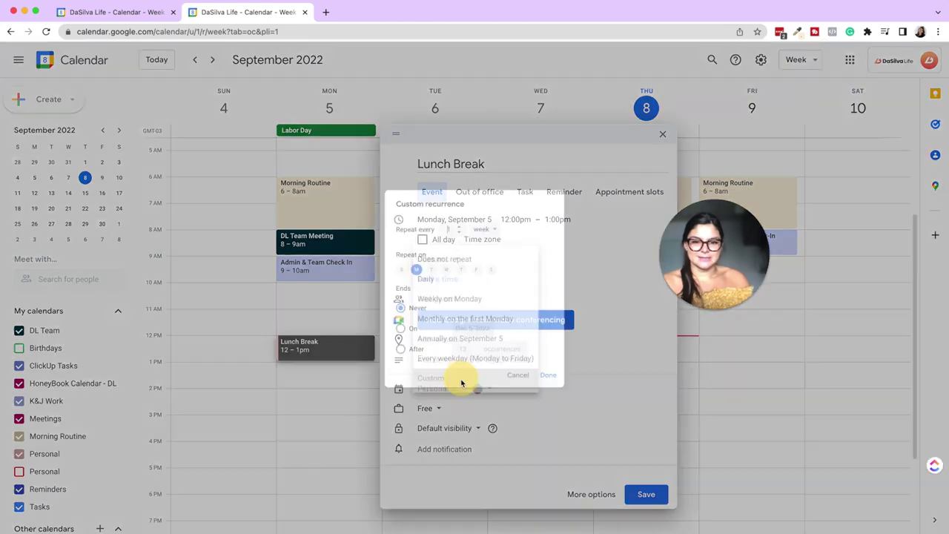
left_click(525, 391)
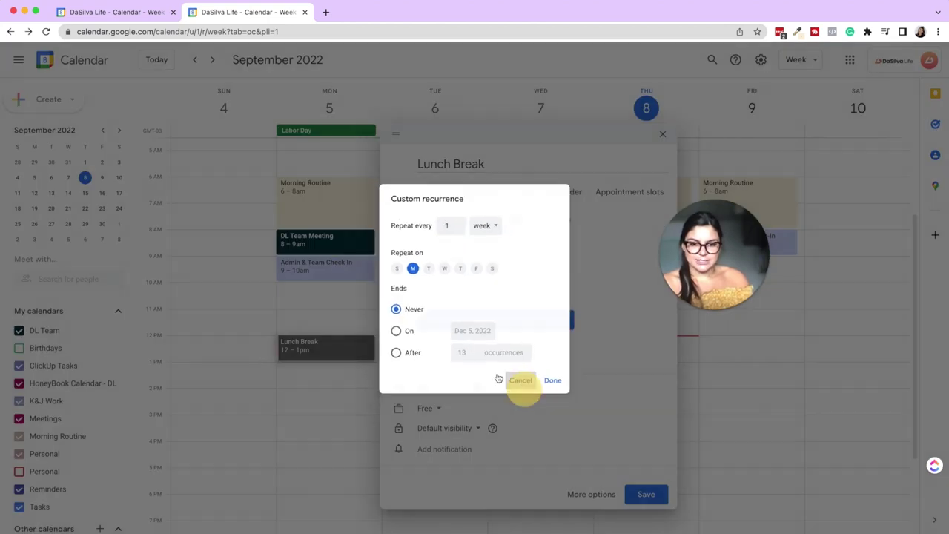
left_click(452, 260)
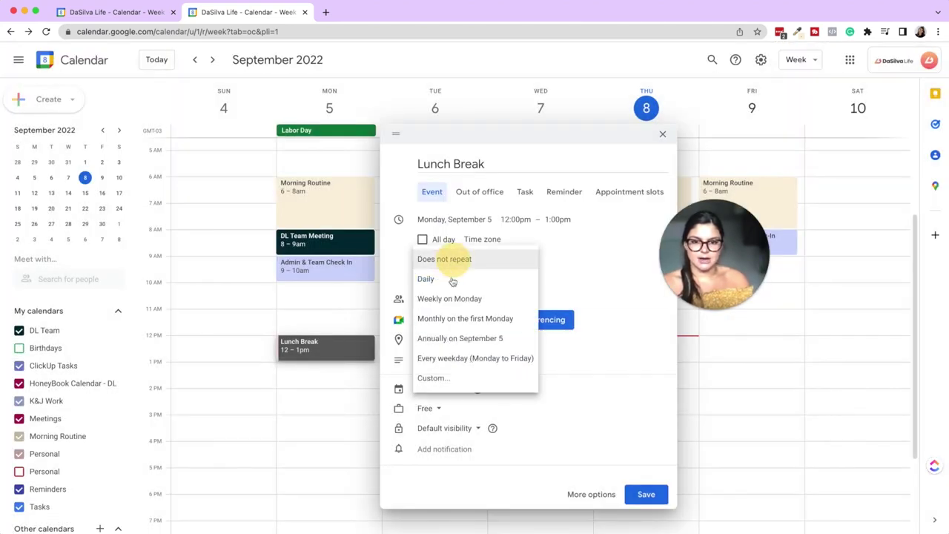
left_click(451, 361)
left_click(643, 491)
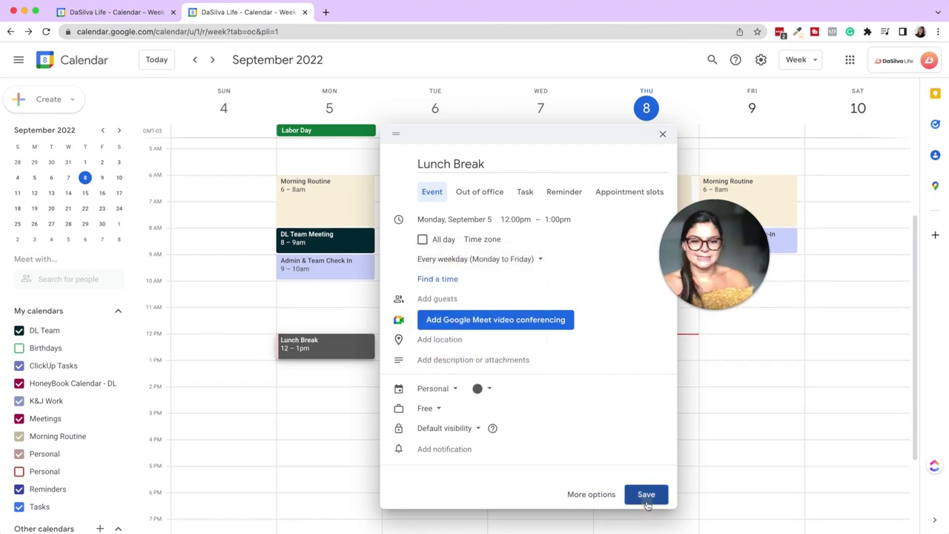
scroll(337, 273, "down", 3)
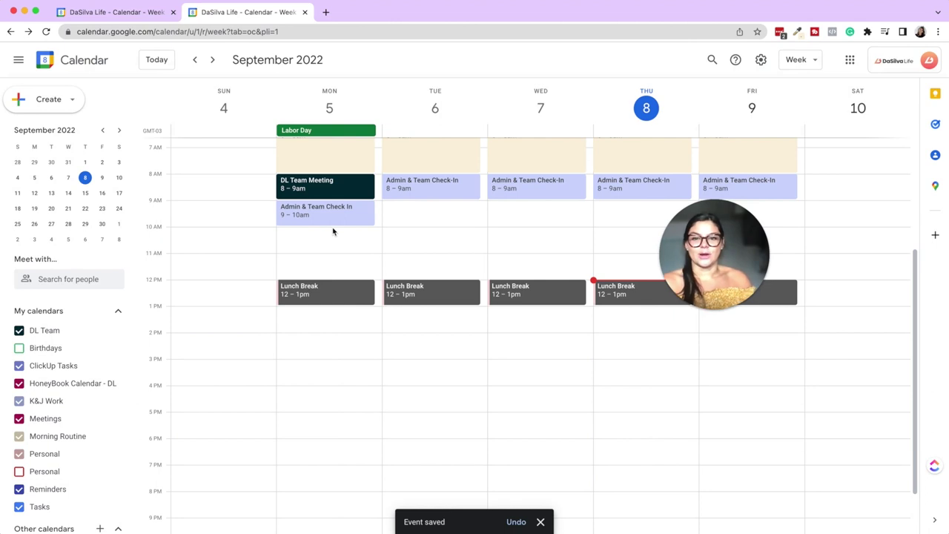
Create a Monday 5–6pm 'Daily Wrap Up' repeating every weekday on K&J Work and save it.
left_click(338, 429)
left_click_drag(338, 428, 331, 418)
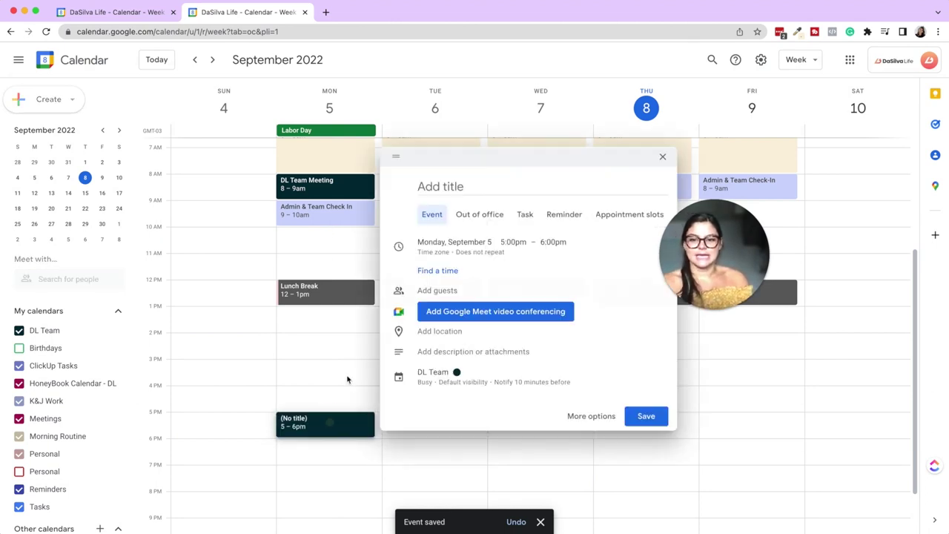
left_click(443, 182)
type("Dail")
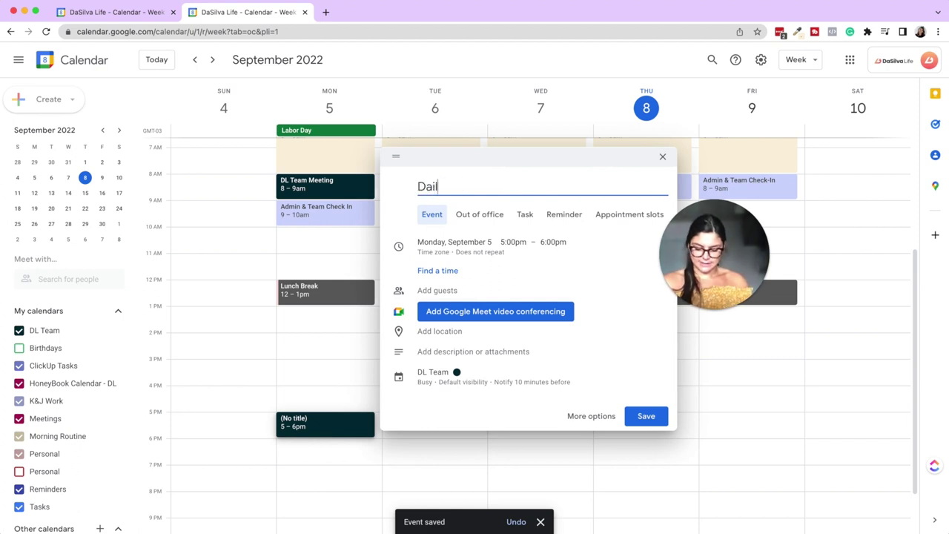
type("y Wrap Up")
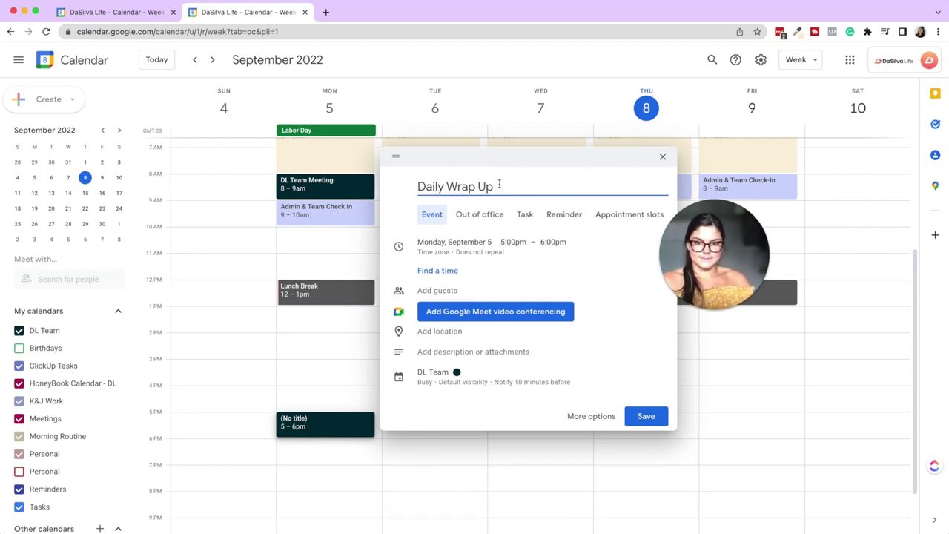
left_click(448, 249)
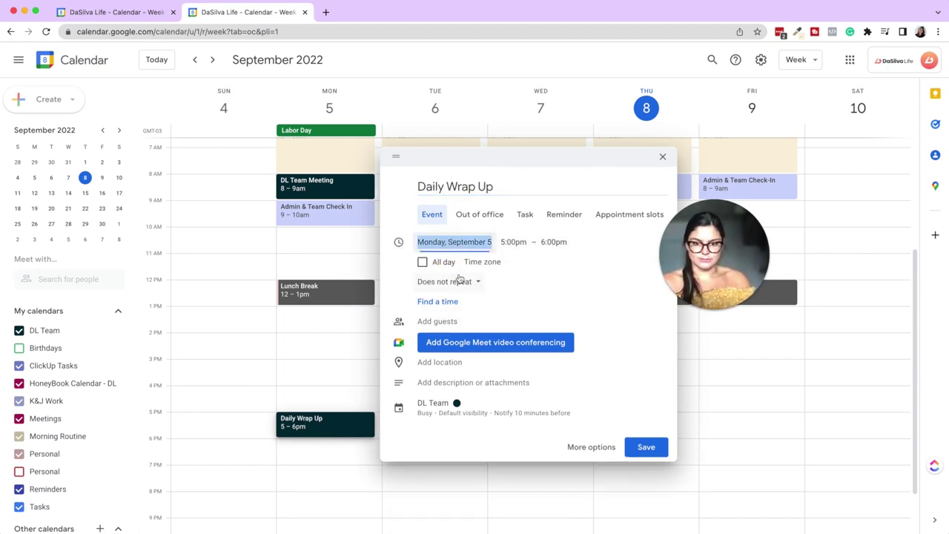
left_click(460, 279)
left_click(486, 381)
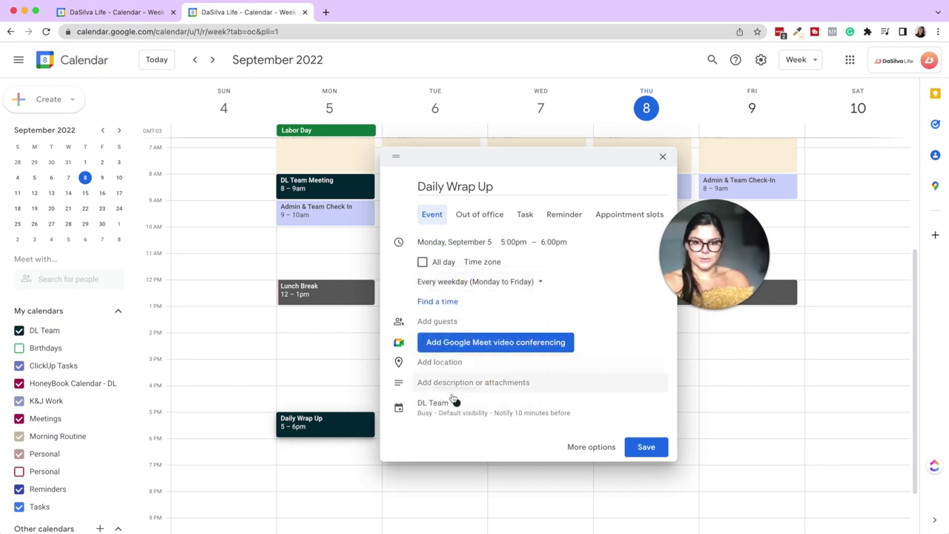
left_click(455, 402)
left_click(441, 431)
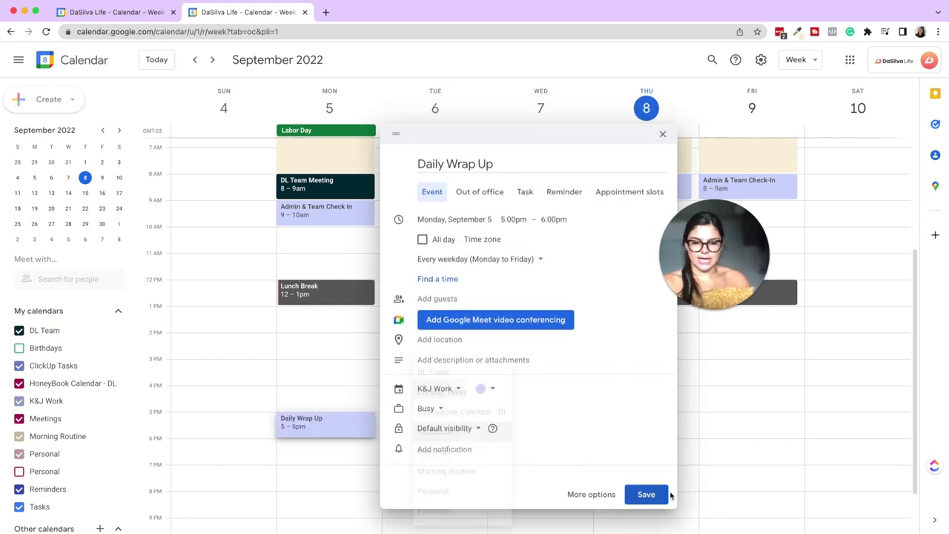
left_click(653, 494)
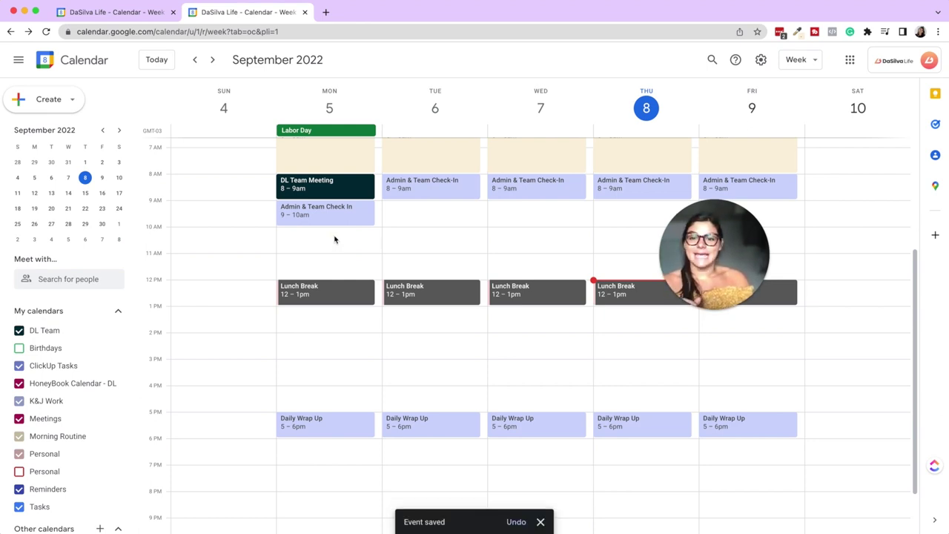
Draw a new Monday block running from 10am to 12pm.
left_click_drag(334, 239, 333, 276)
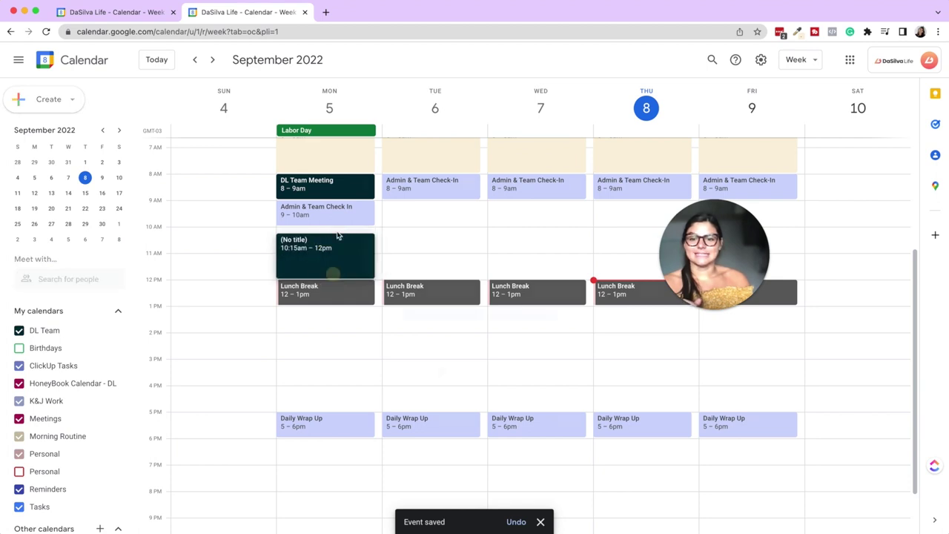
left_click_drag(335, 236, 337, 232)
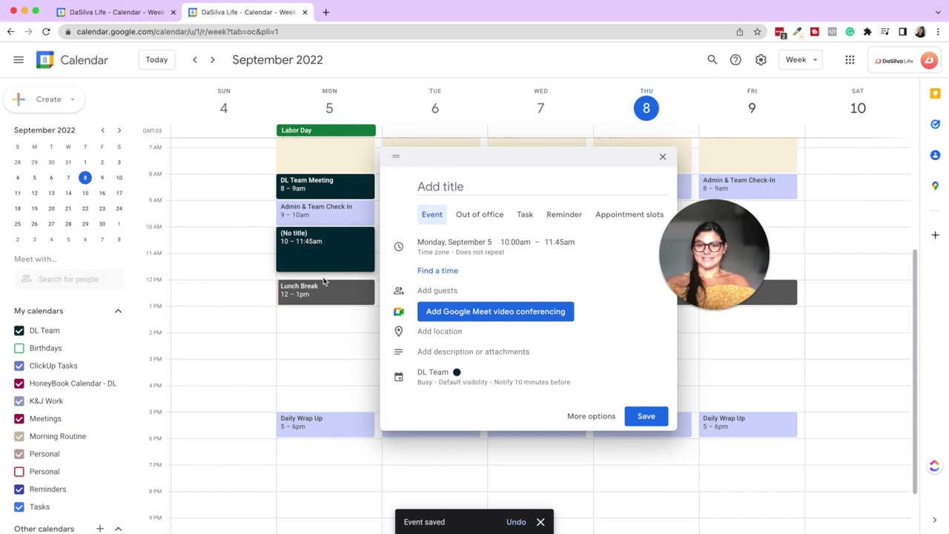
left_click_drag(323, 271, 328, 264)
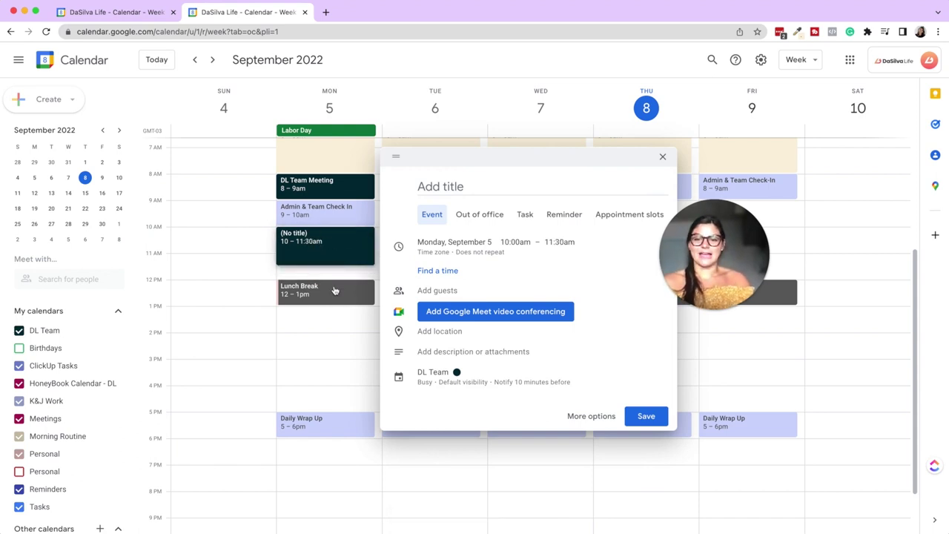
mouse_move(334, 290)
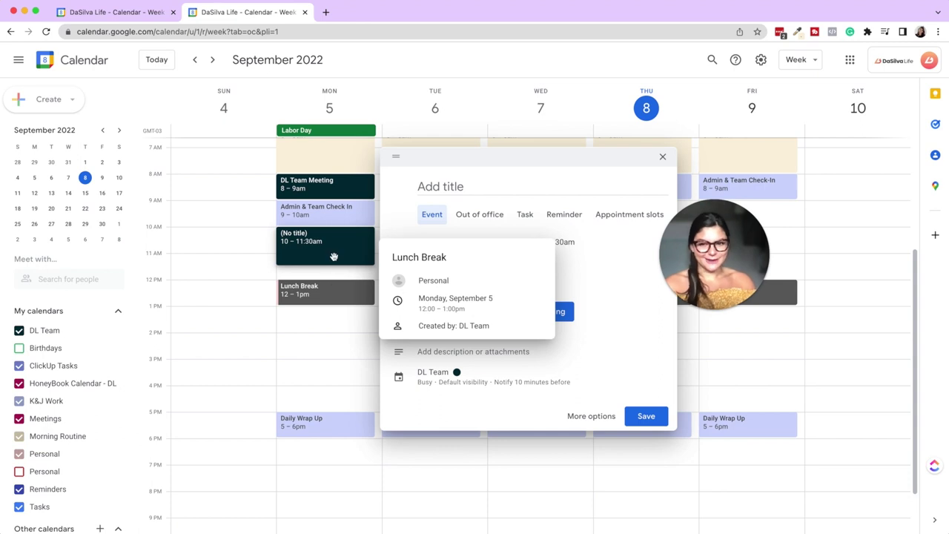
left_click_drag(333, 264, 335, 279)
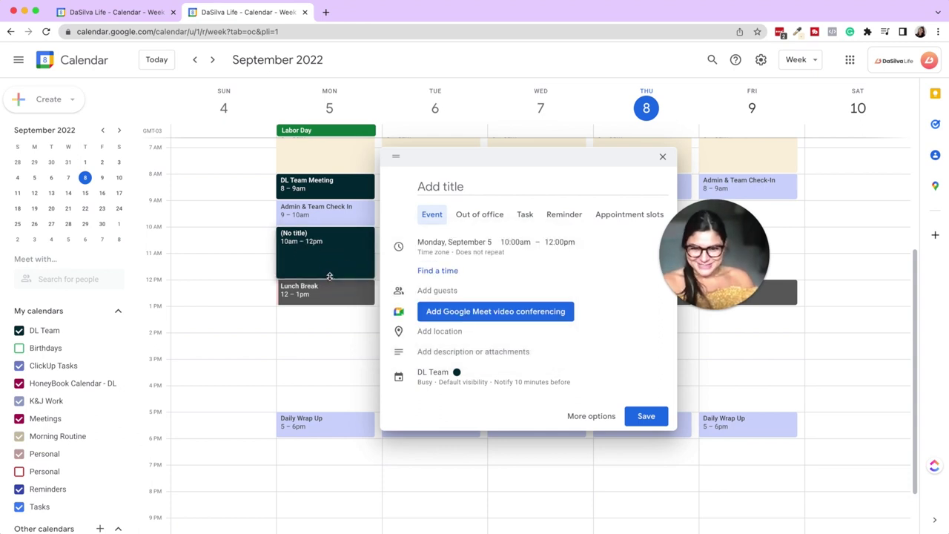
Title the block 'Client Work', file it under K&J Work and try a yellow colour.
left_click(435, 185)
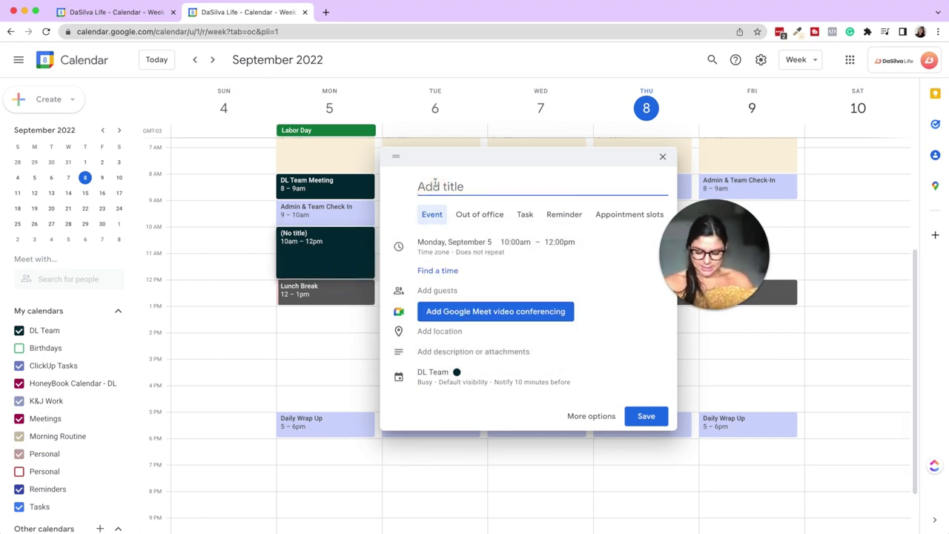
type("Client Work")
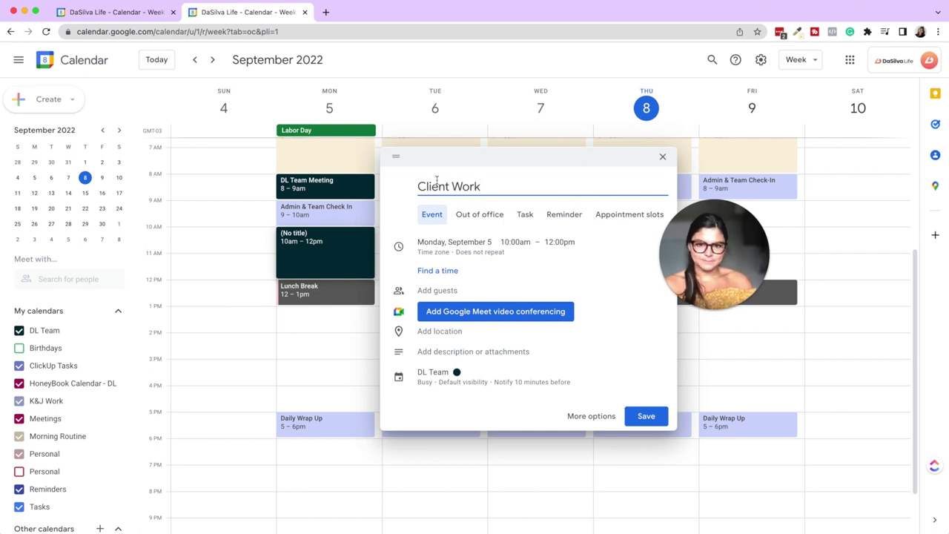
left_click(443, 379)
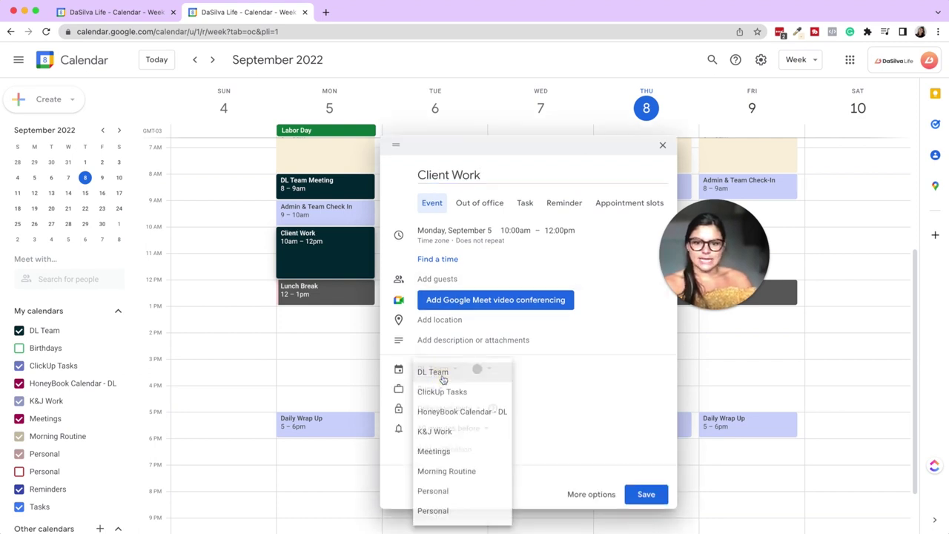
left_click(460, 438)
left_click(480, 381)
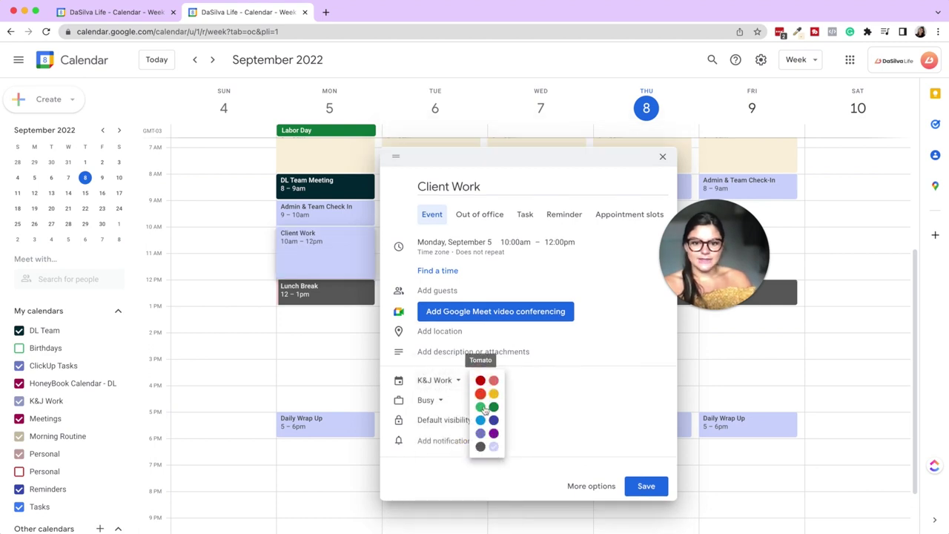
left_click(496, 396)
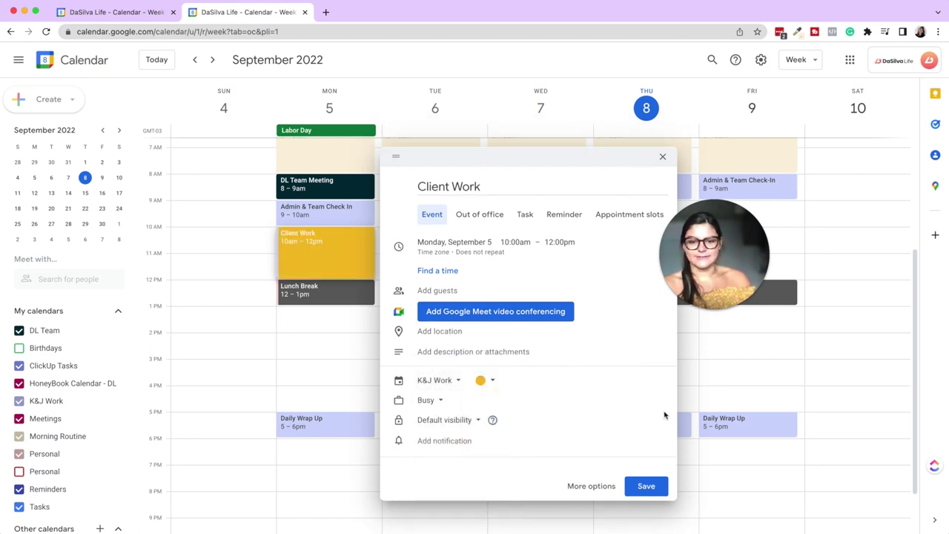
left_click(480, 381)
left_click(536, 366)
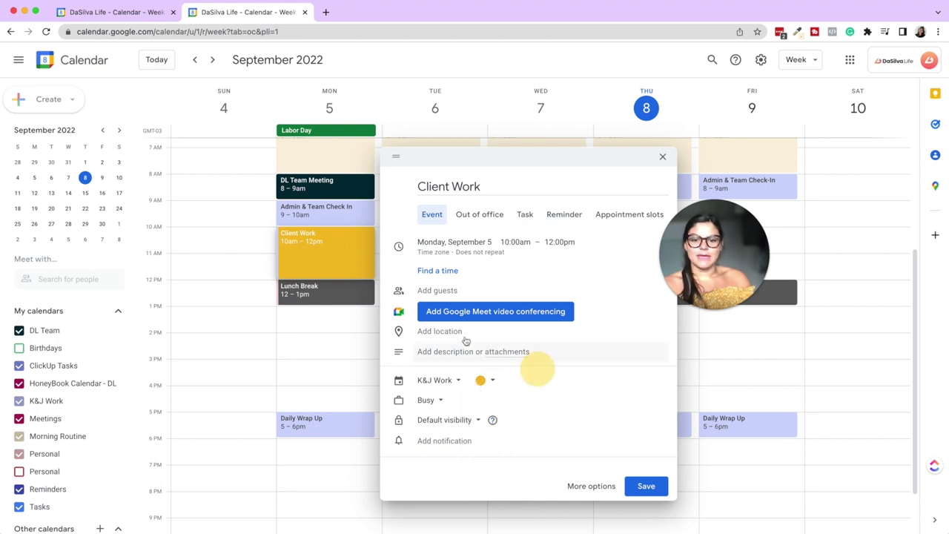
Move Client Work to the Meetings calendar and check the Admin & Client Check Ins colour.
left_click(454, 383)
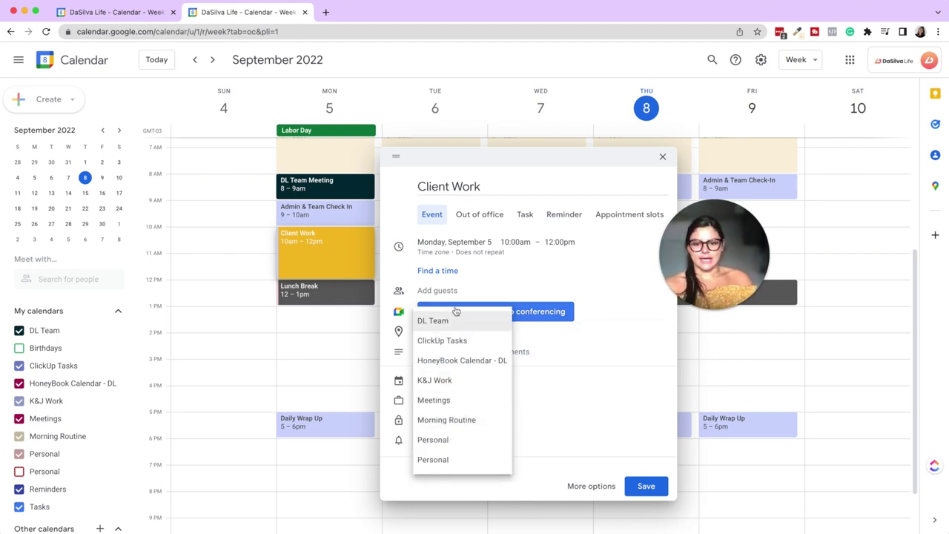
left_click(445, 400)
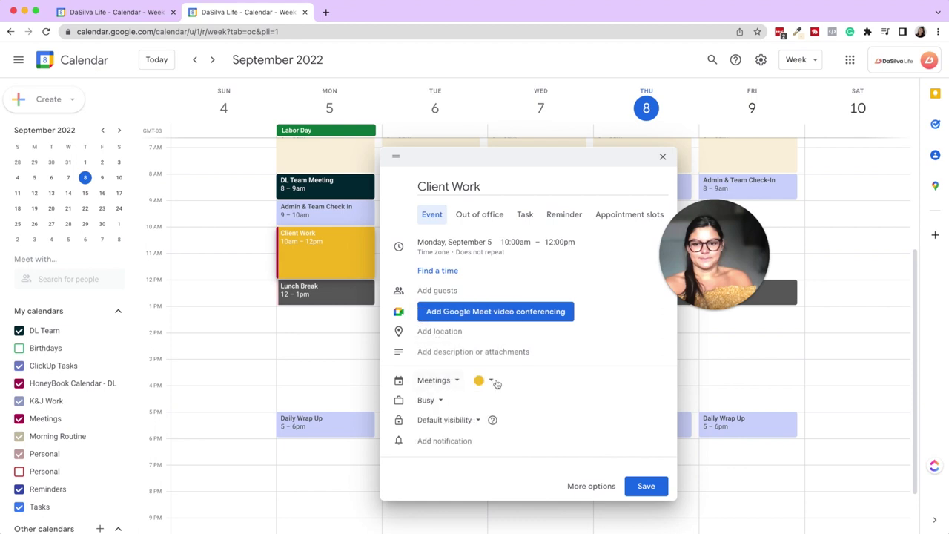
left_click(438, 381)
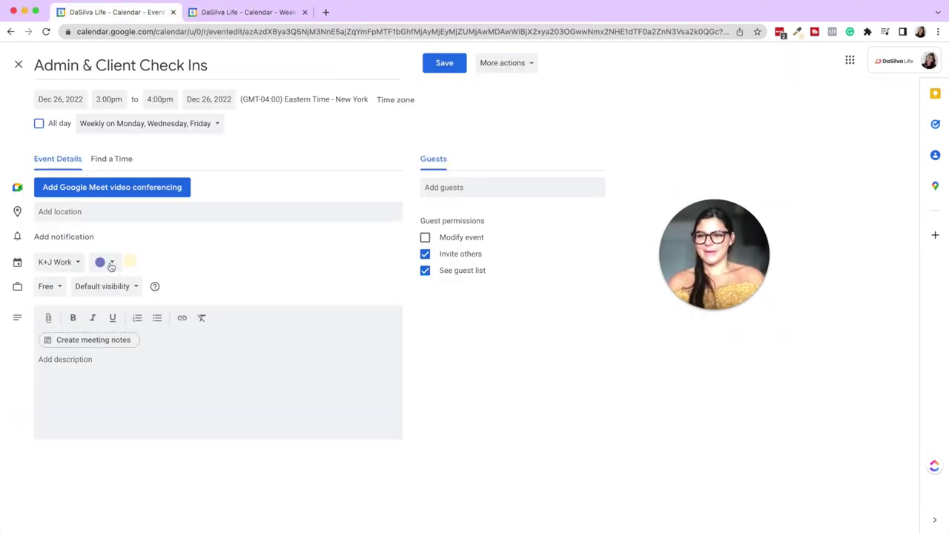
left_click(110, 264)
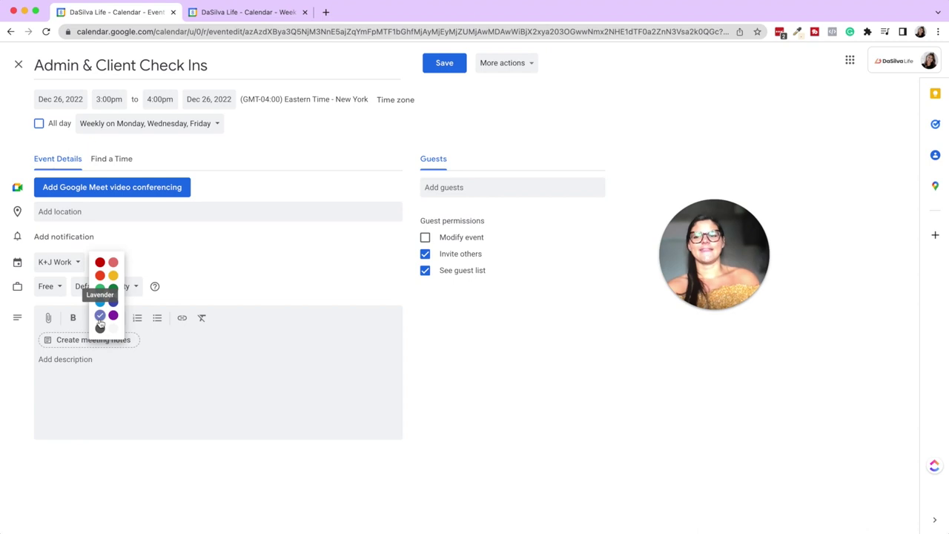
left_click(246, 12)
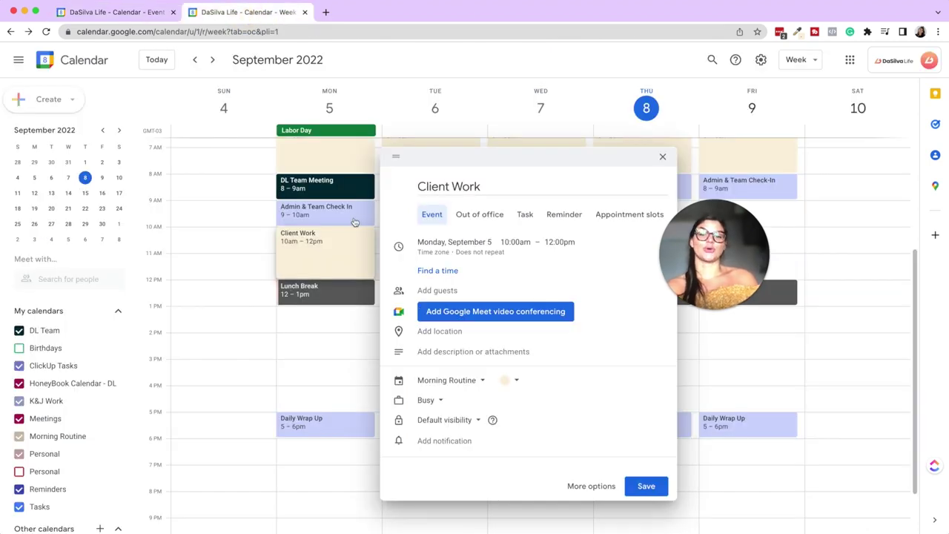
Leave the colour unchanged, then close the Client Work draft and discard it.
left_click(510, 379)
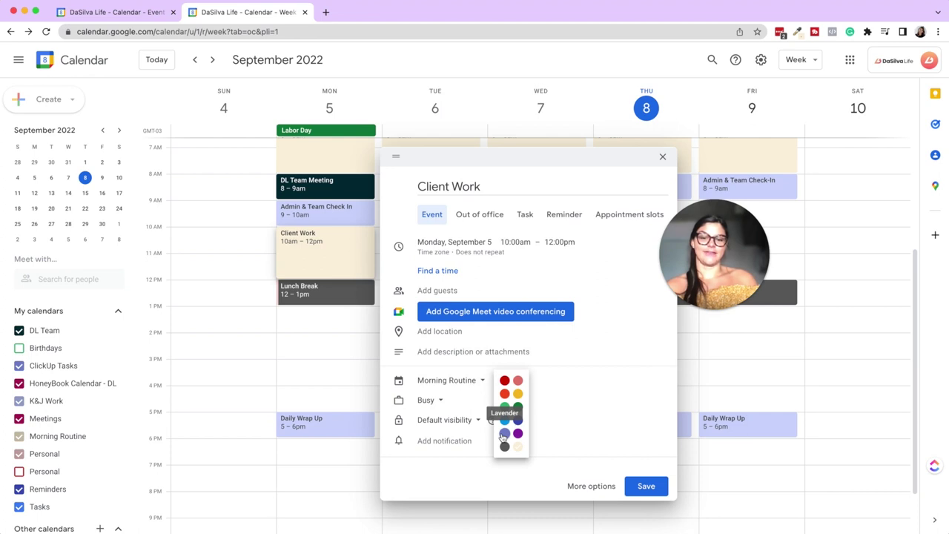
left_click(564, 388)
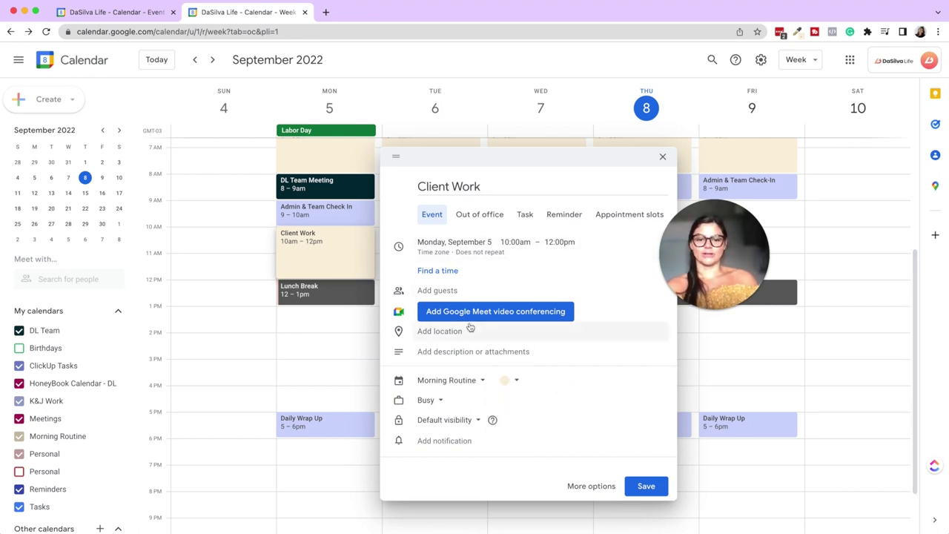
left_click(307, 367)
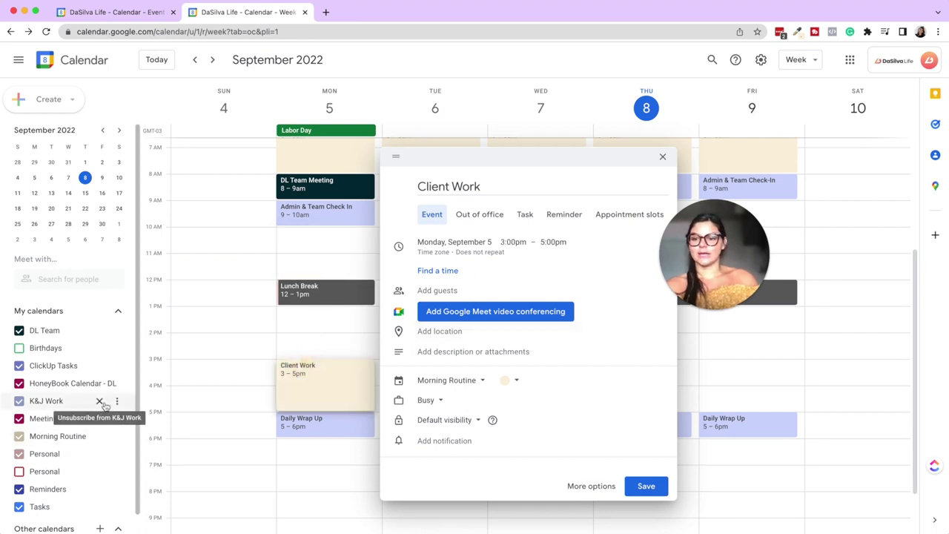
left_click(662, 156)
left_click(523, 307)
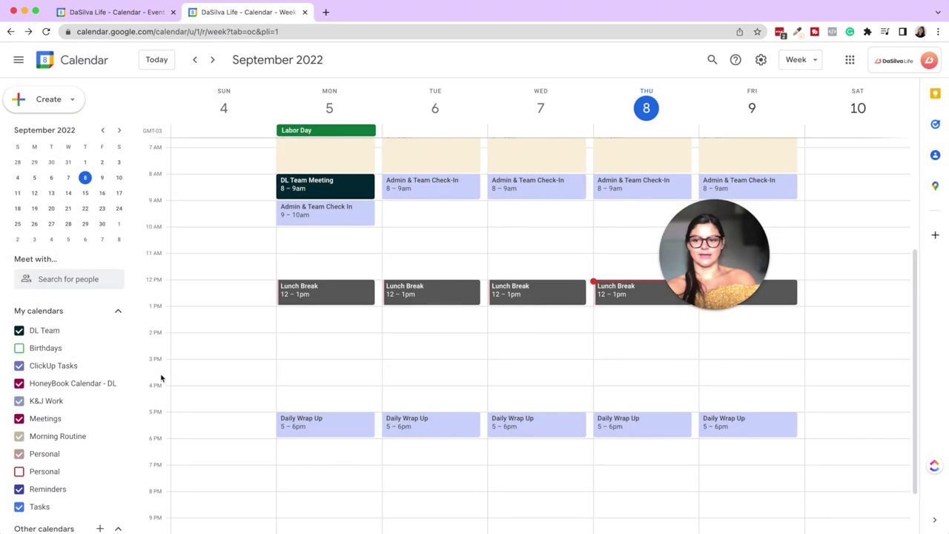
Set K&J Work's custom calendar colour to hex f8f8f8 and save it.
left_click(117, 401)
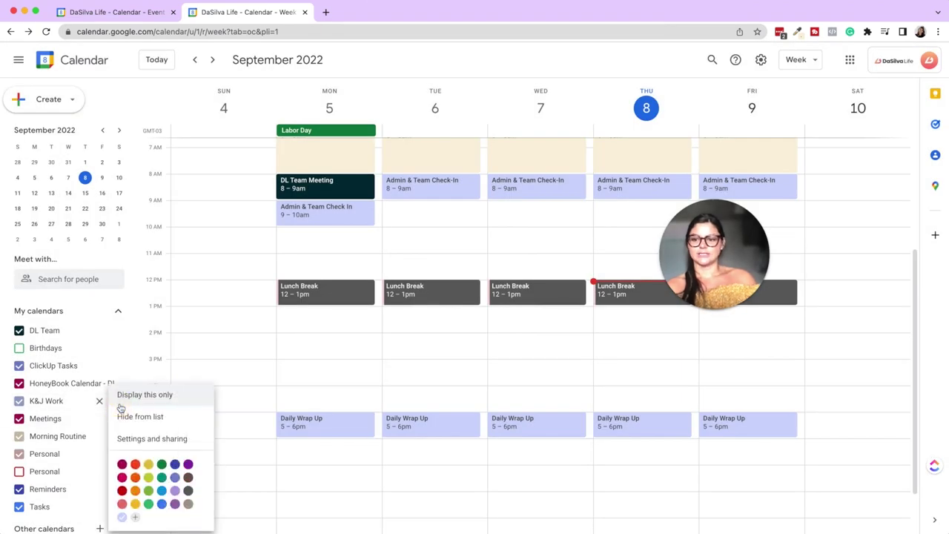
left_click(136, 518)
double_click(465, 345)
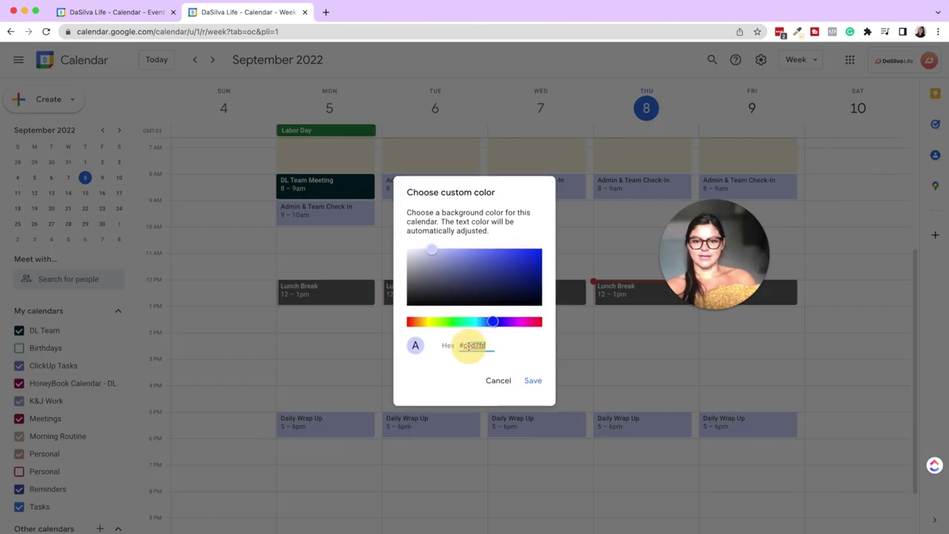
type("f8f8f8")
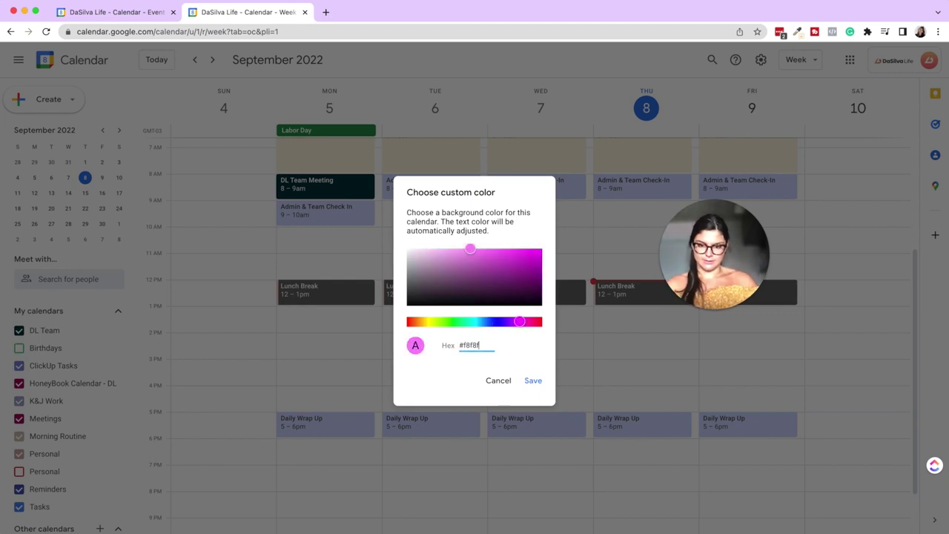
left_click(537, 383)
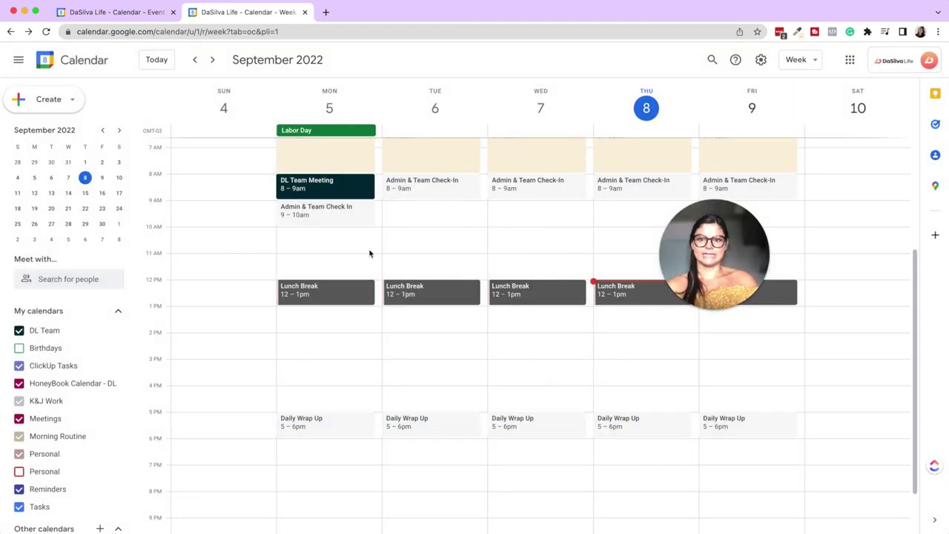
Recolour Monday's Admin & Team Check In to Lavender for this and all following events.
left_click(338, 208)
left_click(164, 213)
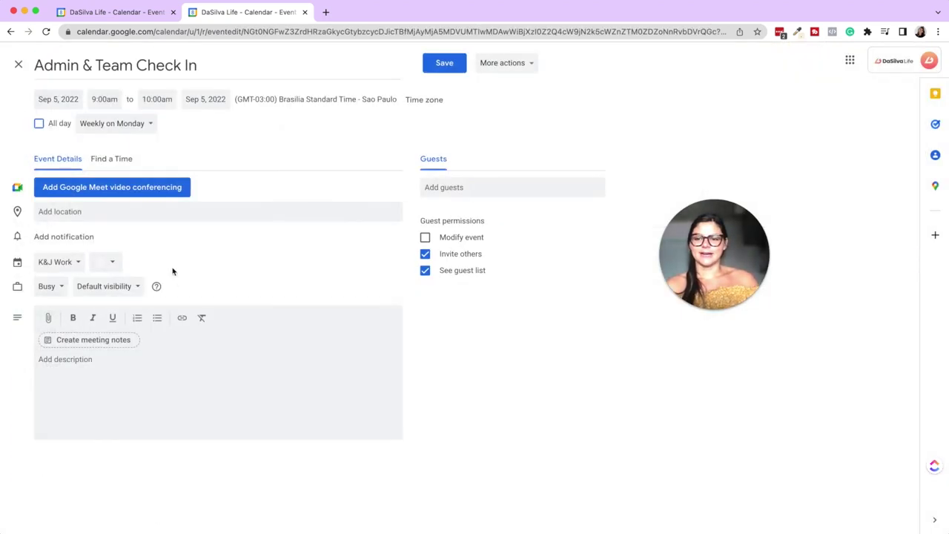
left_click(112, 263)
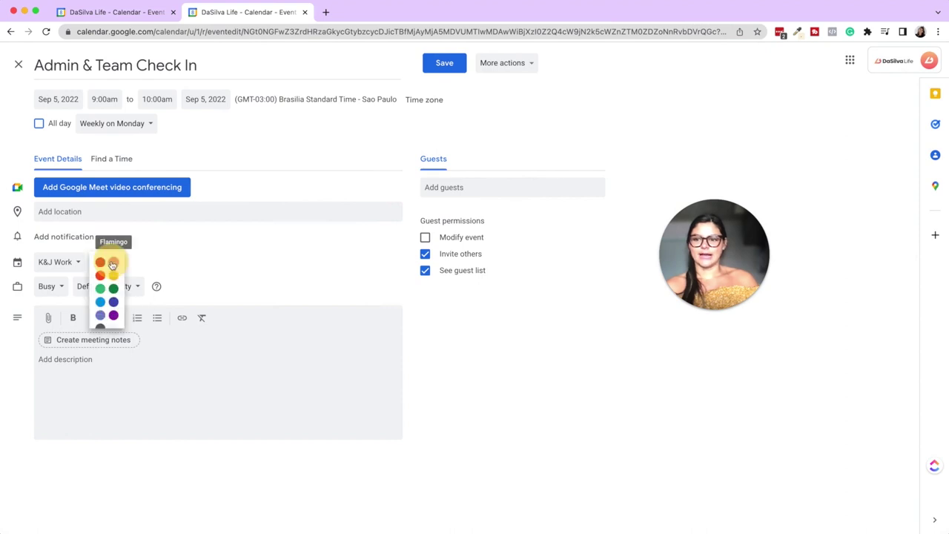
left_click(100, 316)
left_click(433, 65)
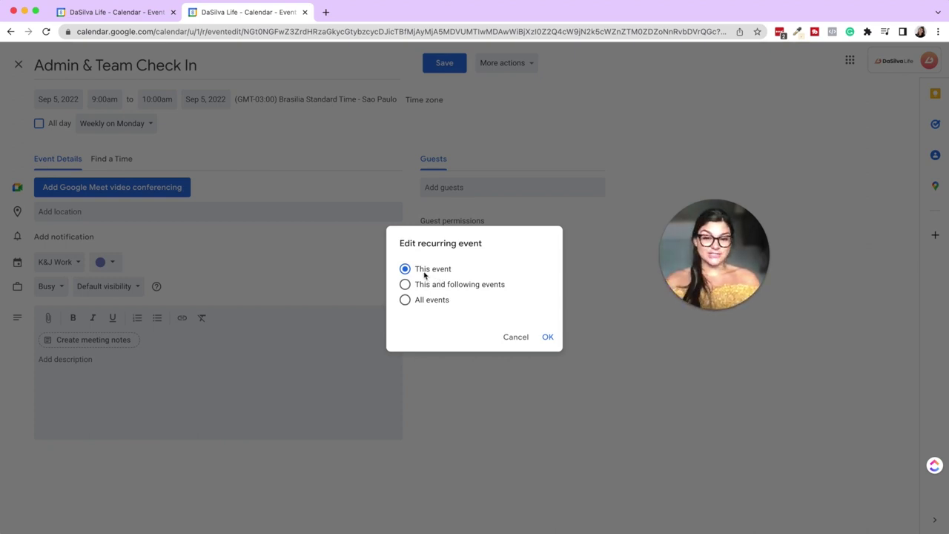
left_click(405, 284)
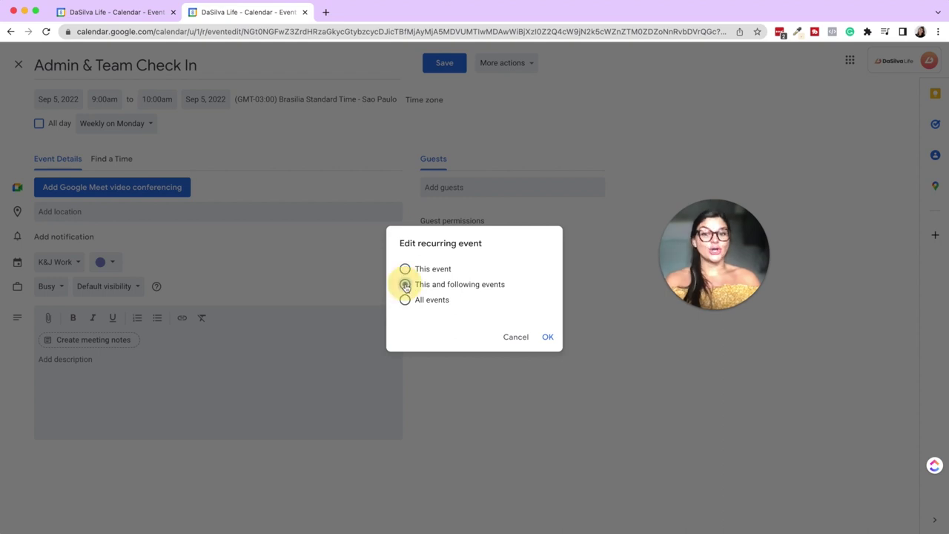
left_click(548, 337)
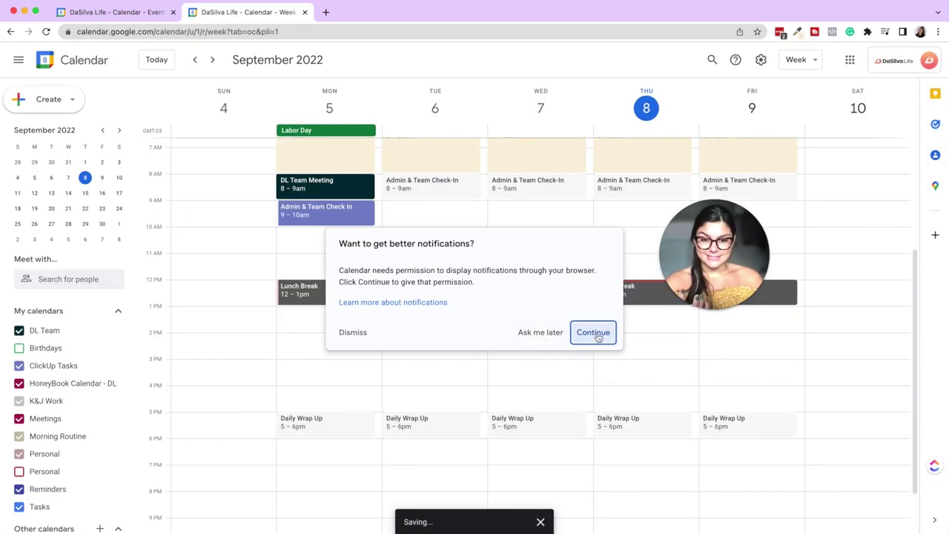
Dismiss the notification prompt and colour tip, then make Tuesday's check-in Lavender for this and following events.
left_click(355, 333)
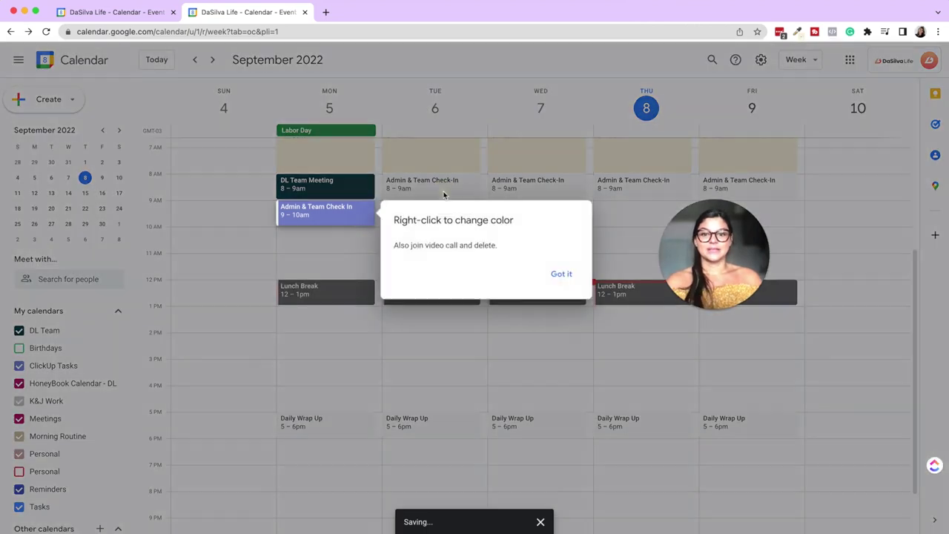
left_click(562, 273)
left_click(444, 187)
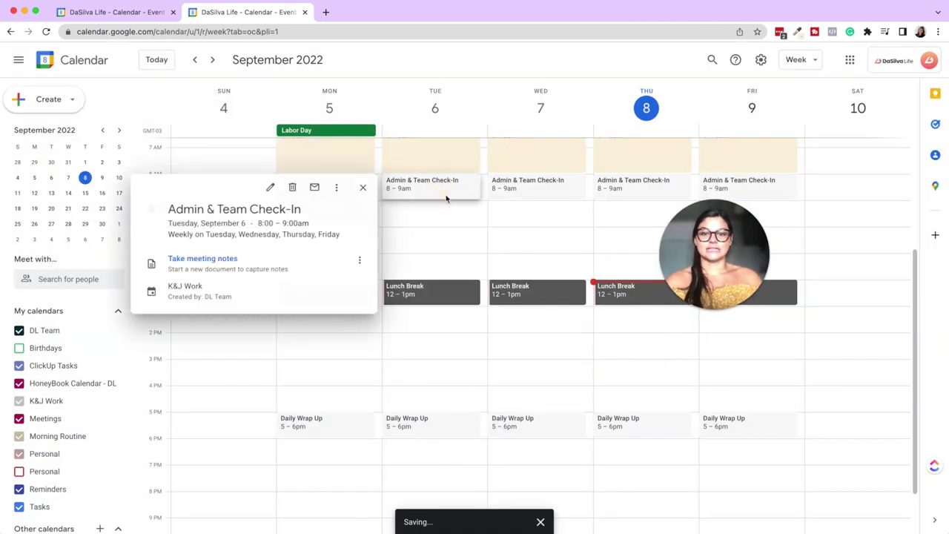
left_click(269, 187)
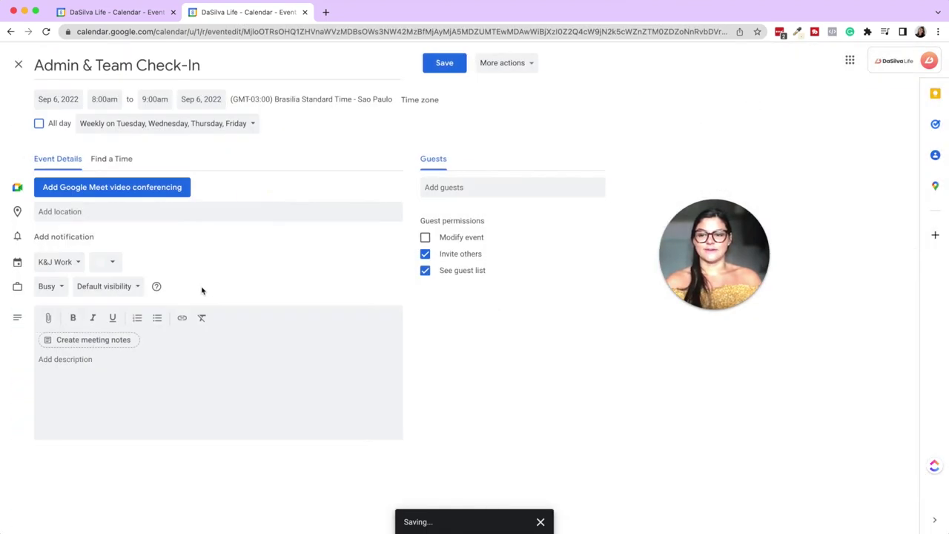
left_click(110, 262)
left_click(99, 314)
left_click(430, 61)
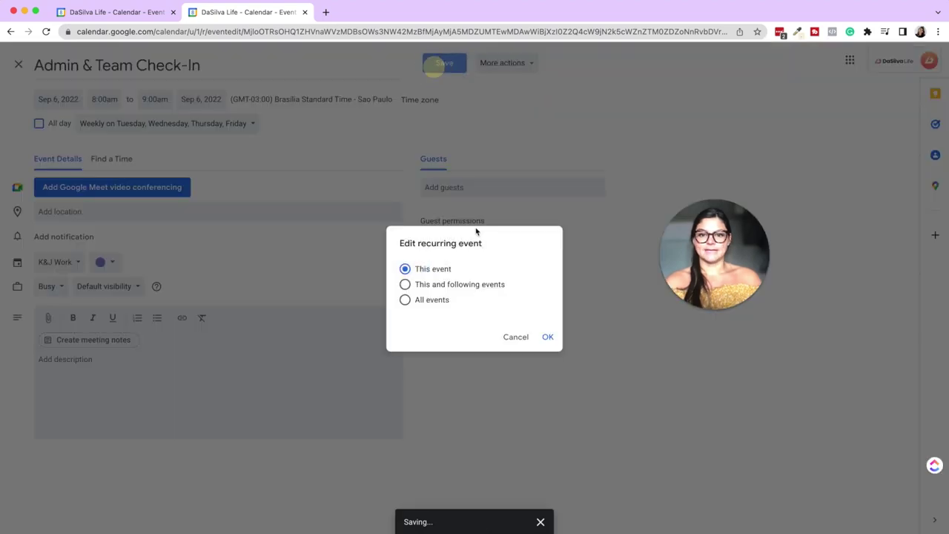
left_click(407, 284)
left_click(546, 338)
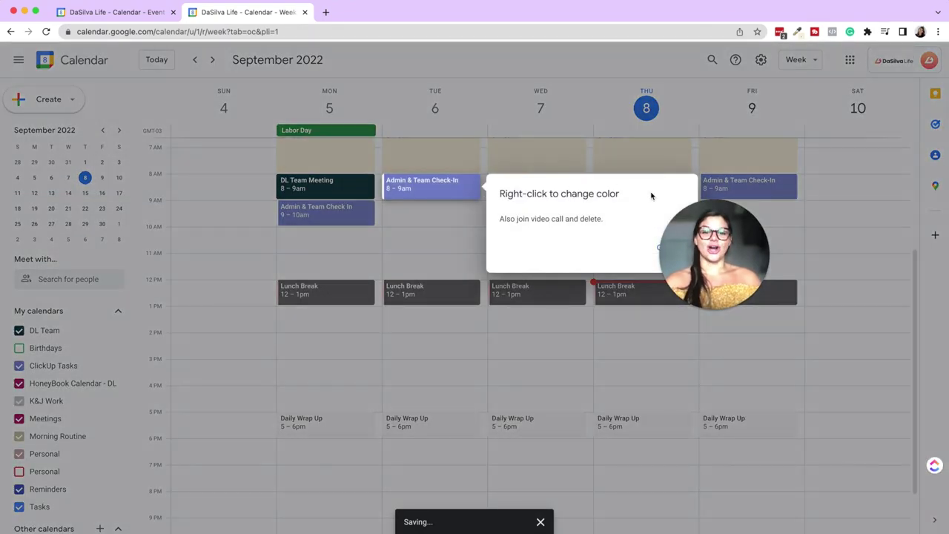
Dismiss the colour tip and bring up quick colour options for Tuesday's check-in.
left_click_drag(694, 241, 786, 238)
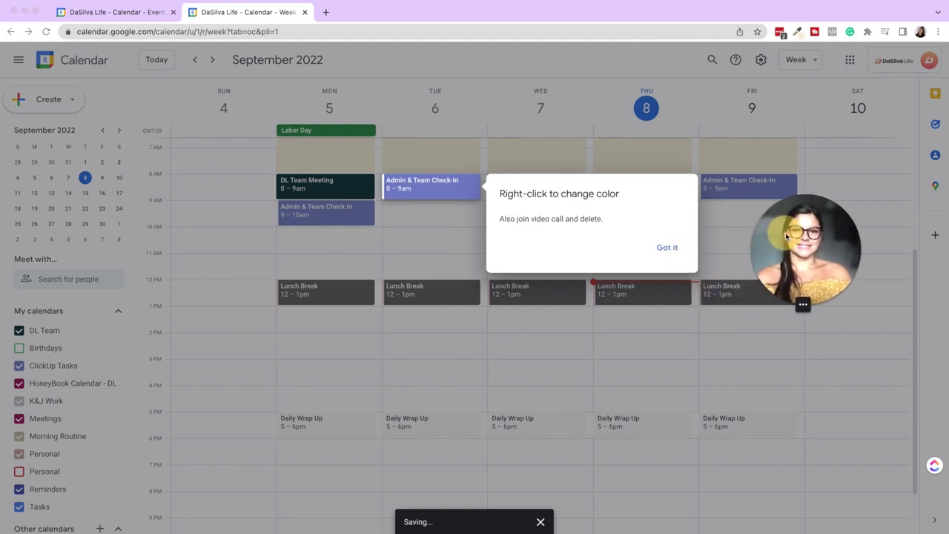
left_click(666, 249)
right_click(458, 190)
Clear the stray menu and draft, then recolour Monday's Daily Wrap Up from its quick colour menu.
left_click(430, 240)
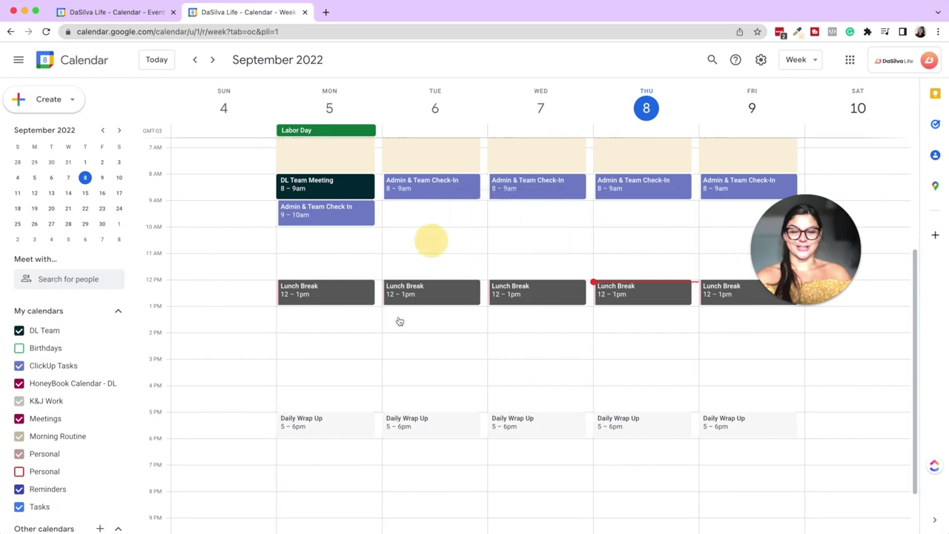
left_click(381, 410)
right_click(354, 426)
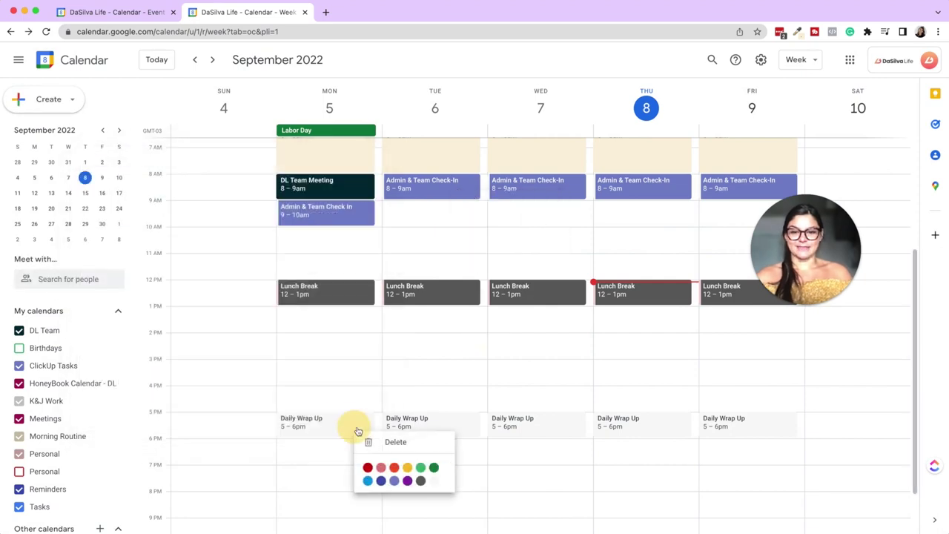
left_click(390, 479)
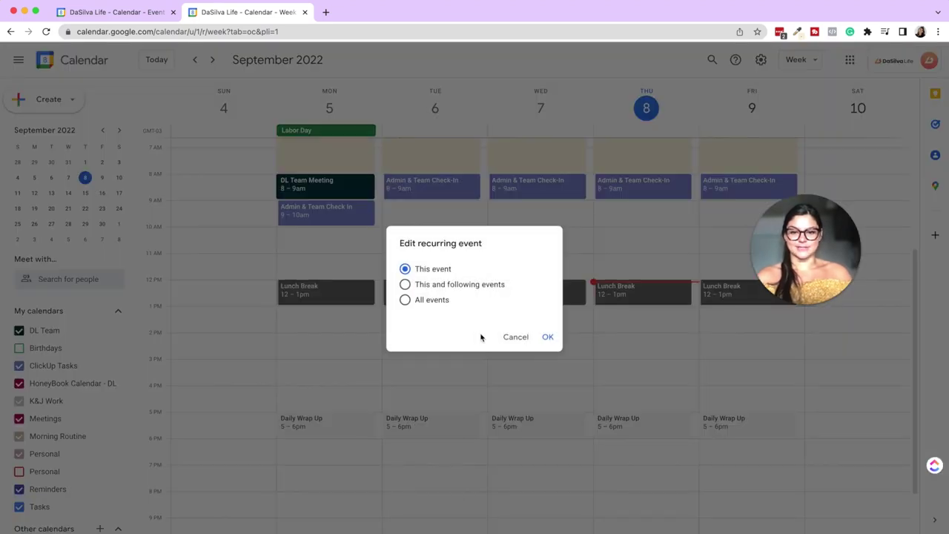
left_click(547, 341)
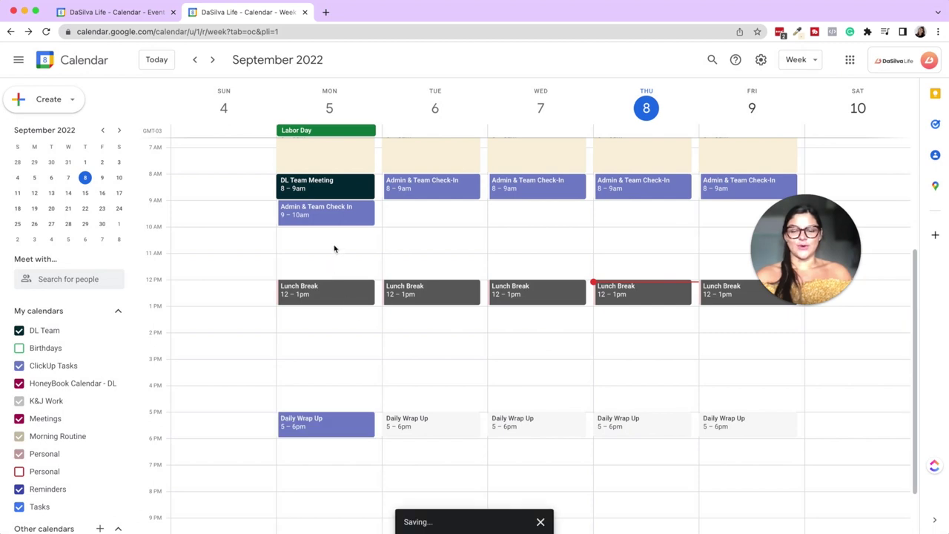
Make Tuesday's Daily Wrap Up and all following occurrences Grape.
right_click(417, 430)
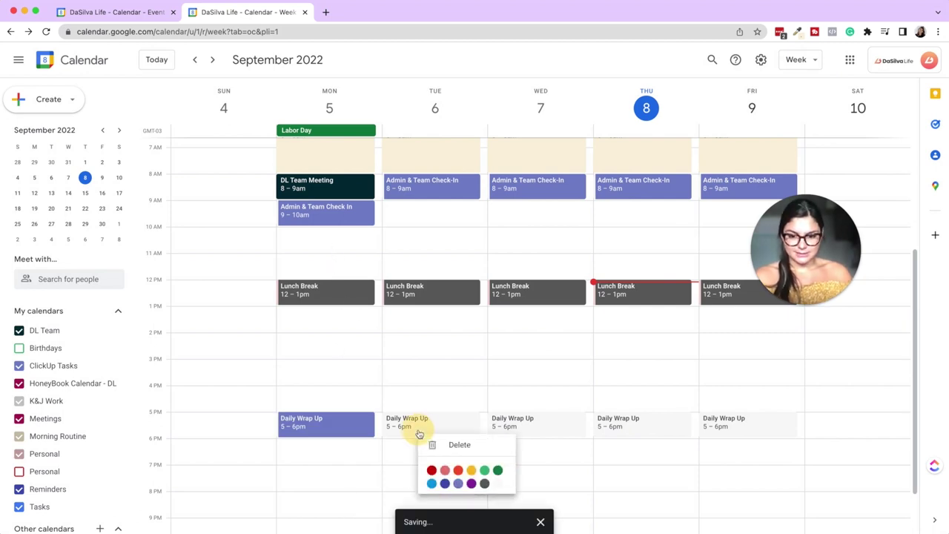
left_click(461, 483)
left_click(451, 286)
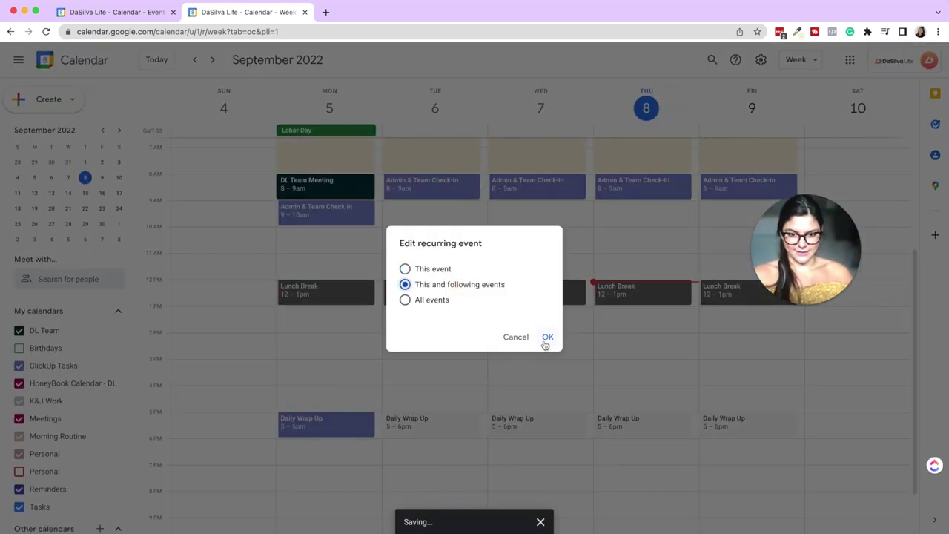
left_click(547, 337)
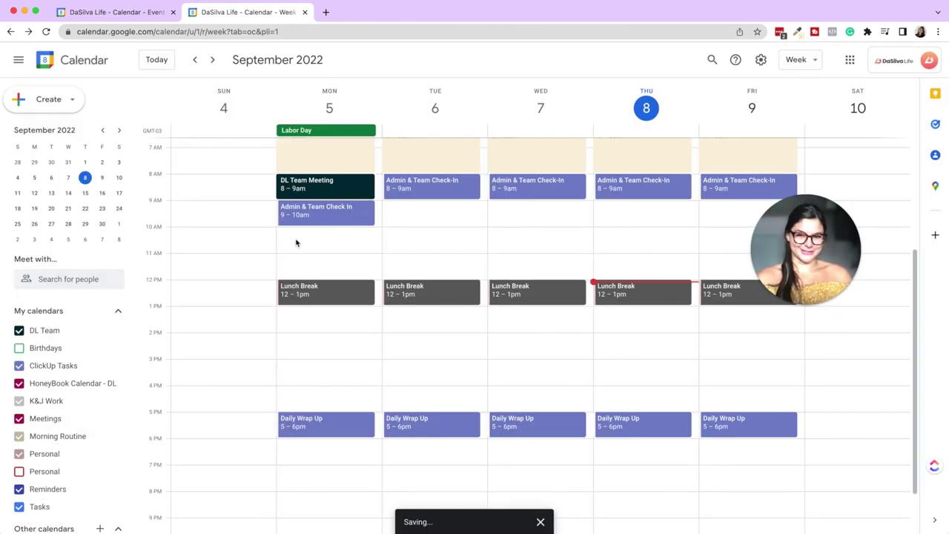
Draw a Monday 10am–12pm event titled Client Work.
left_click_drag(301, 238, 302, 279)
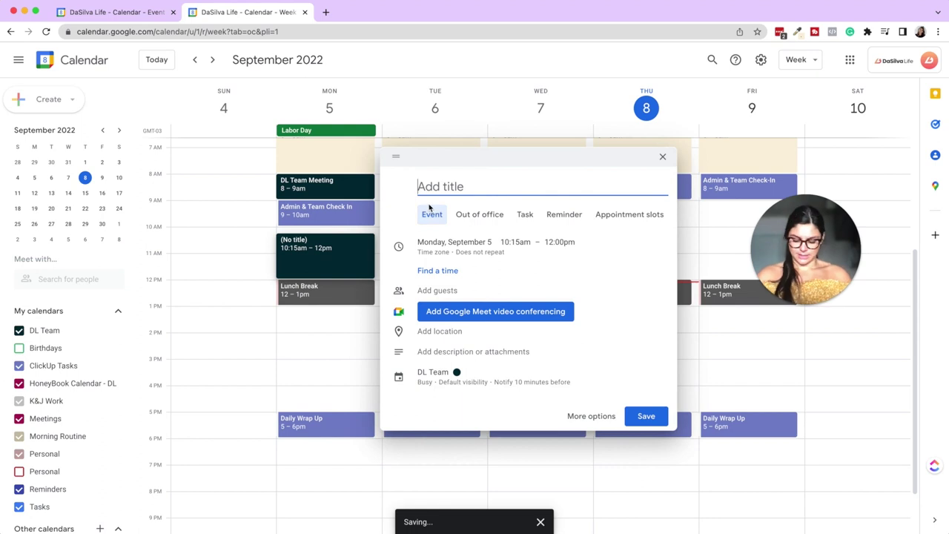
type("Client Work")
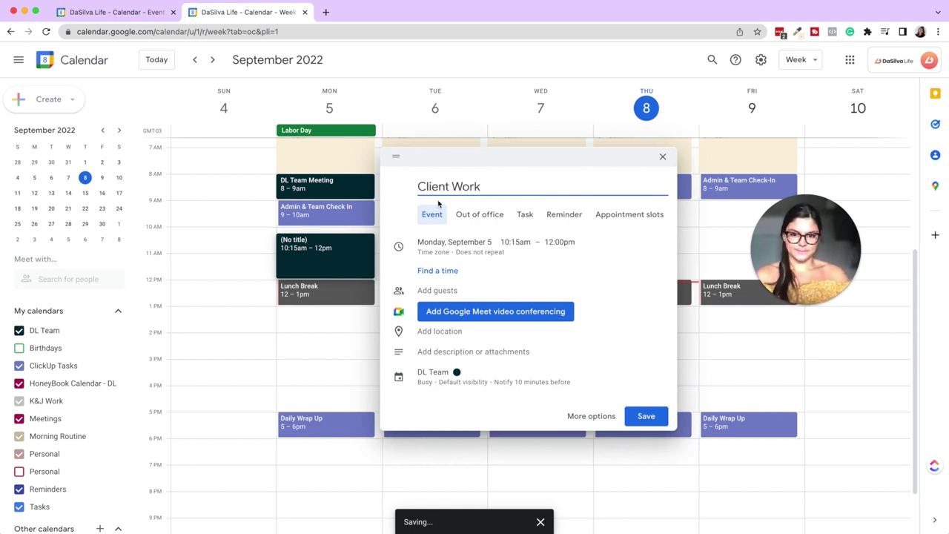
left_click_drag(327, 234, 329, 235)
left_click_drag(330, 276, 330, 282)
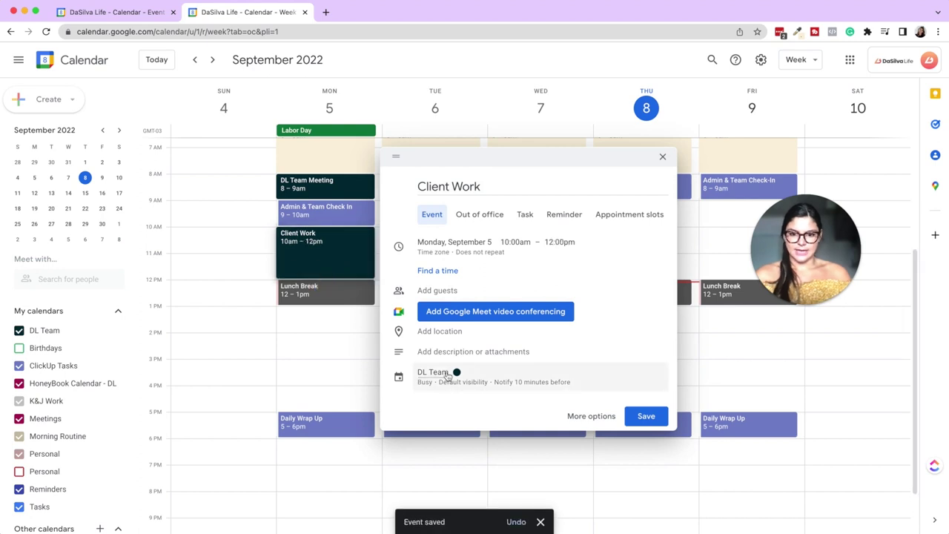
Put Client Work on the K&J Work calendar as free time, save it, and draft a Monday 1–5pm block.
left_click(449, 372)
left_click(449, 369)
left_click(445, 431)
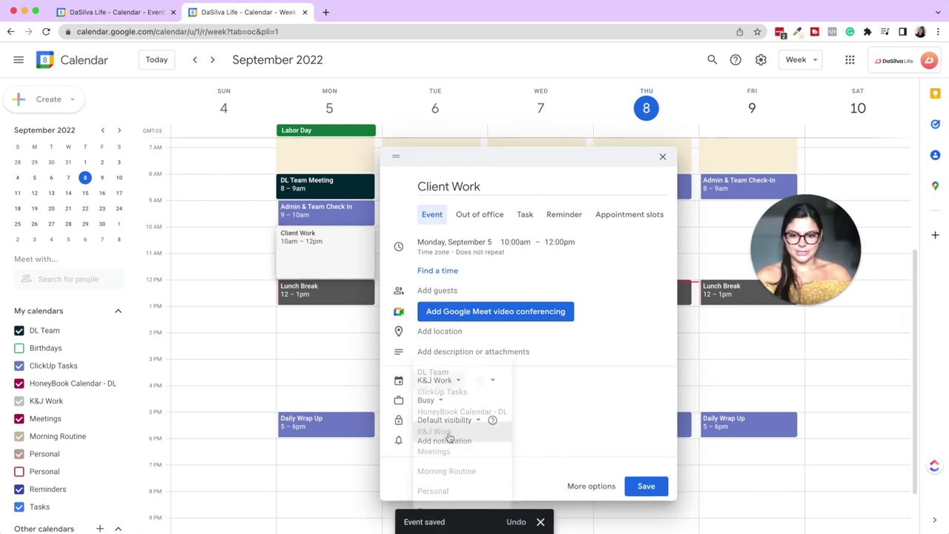
left_click(440, 407)
left_click(424, 420)
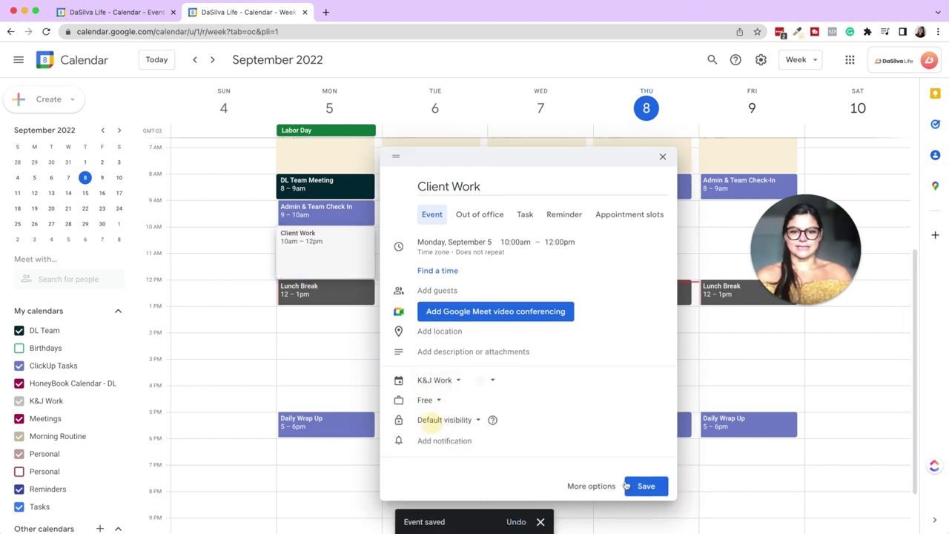
left_click(656, 486)
left_click_drag(320, 318, 321, 410)
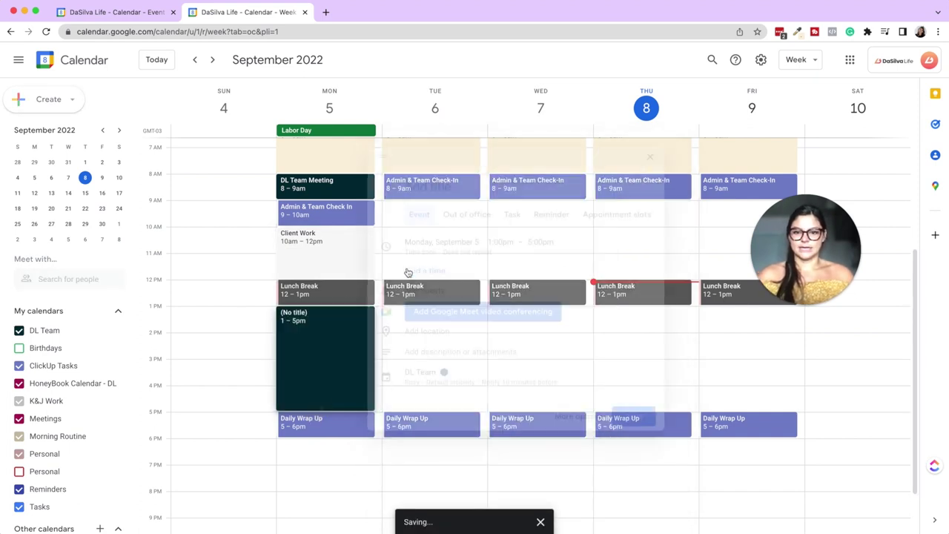
Title the 1–5pm block Client Work and set a custom weekly repeat on Monday, Wednesday and Friday.
type("Client Work")
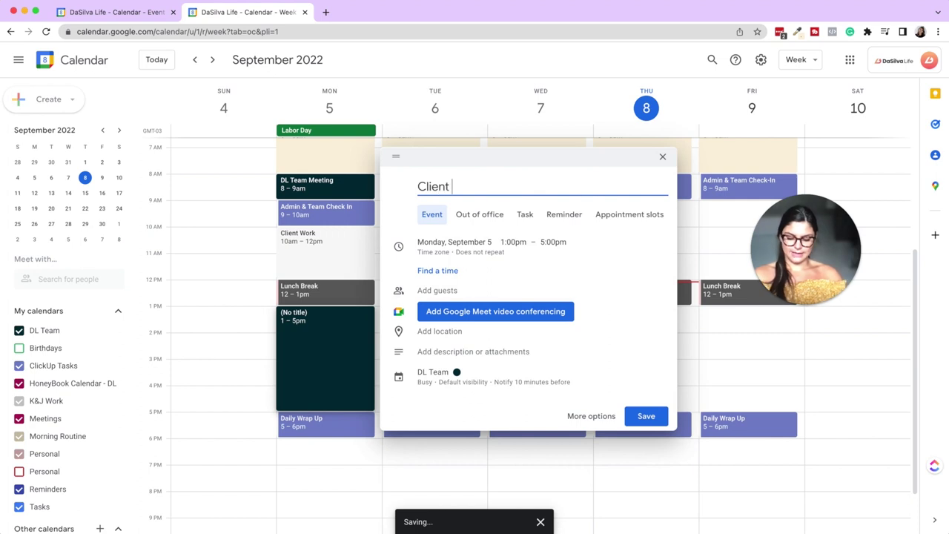
left_click(455, 252)
left_click(462, 283)
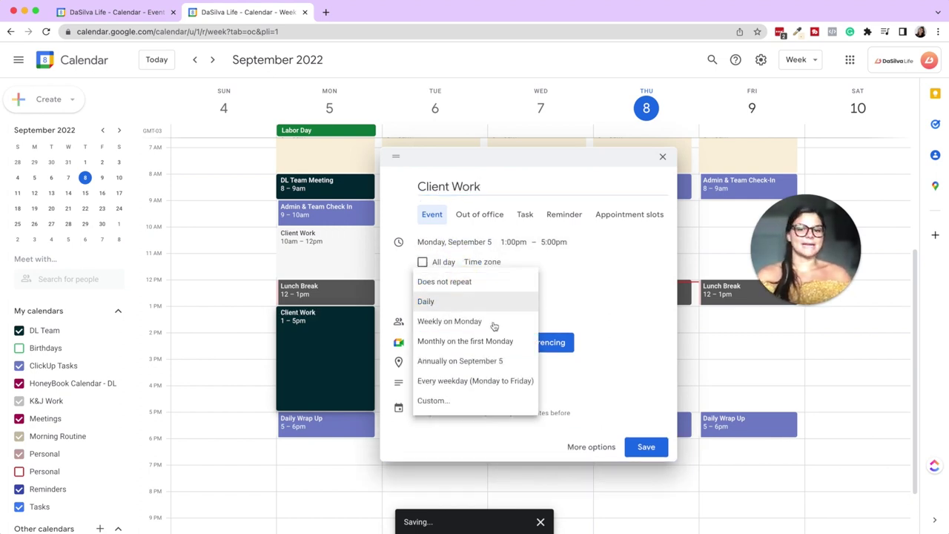
left_click(477, 400)
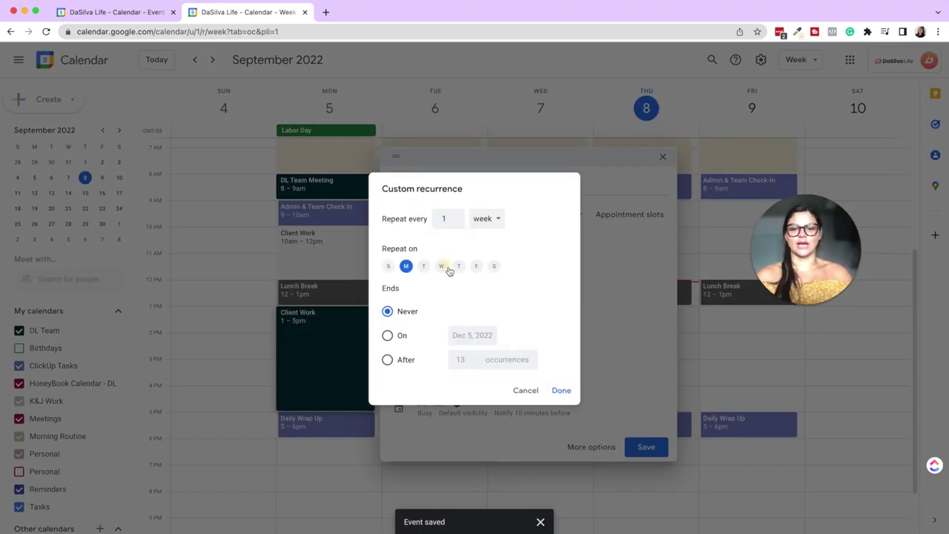
left_click(443, 267)
left_click(477, 267)
left_click(553, 390)
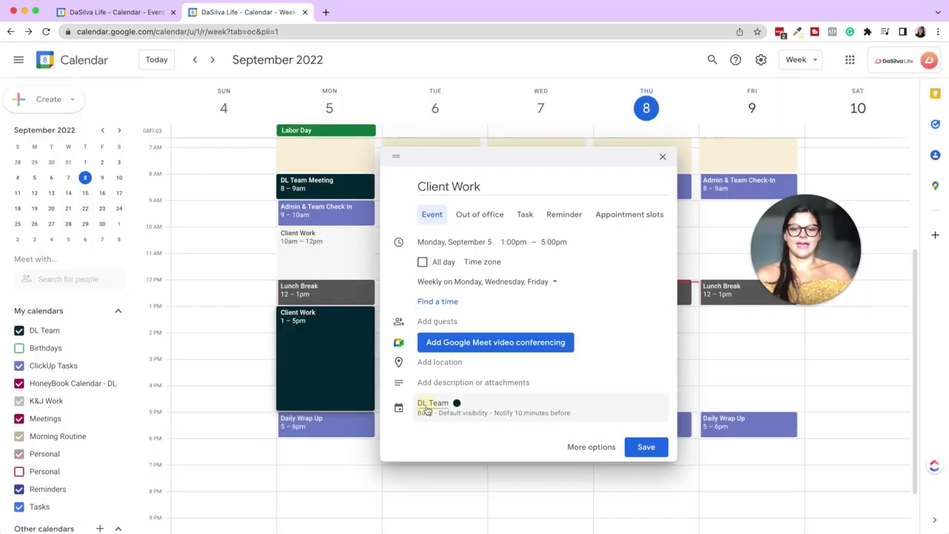
Put the recurring Client Work on the K&J Work calendar as free and save it.
left_click(427, 407)
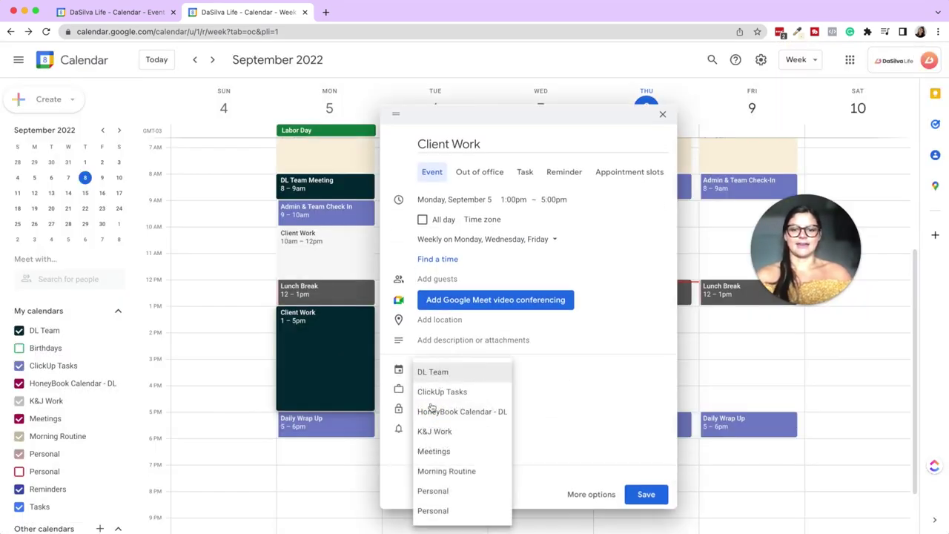
left_click(449, 433)
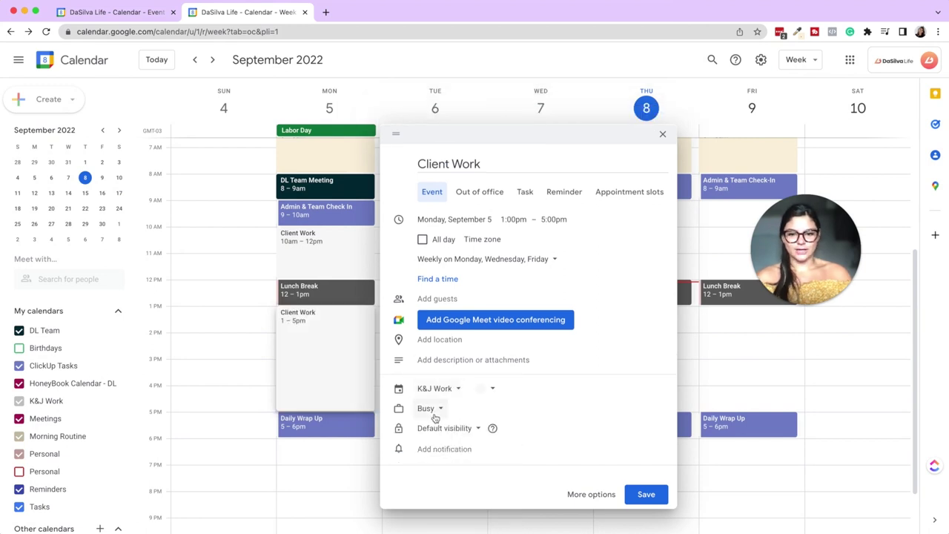
left_click(427, 408)
left_click(429, 428)
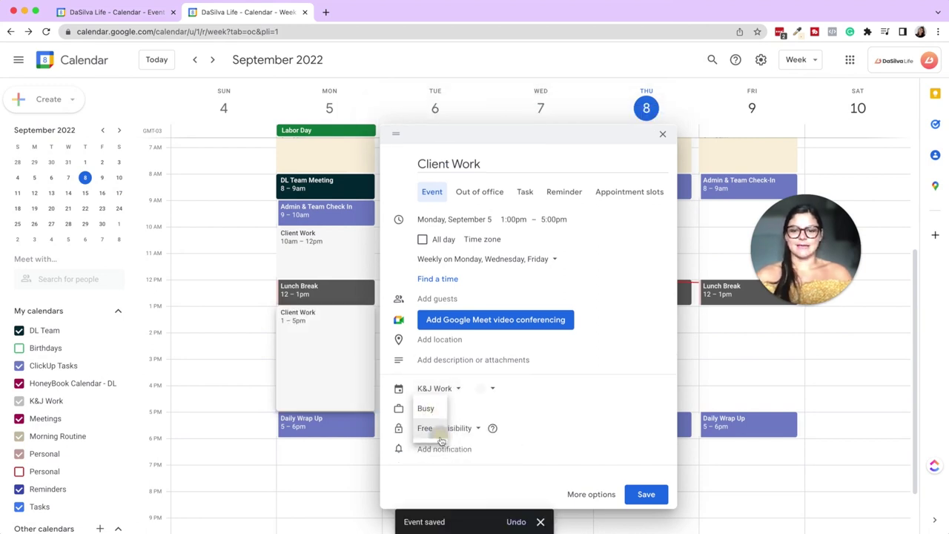
left_click(634, 497)
Change the recurring Client Work availability to Busy and save it.
left_click(324, 347)
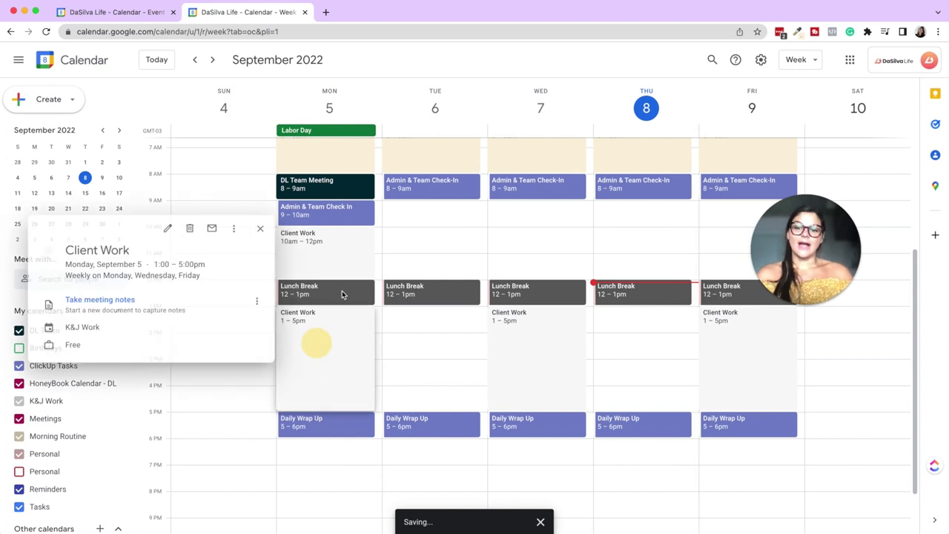
left_click(166, 226)
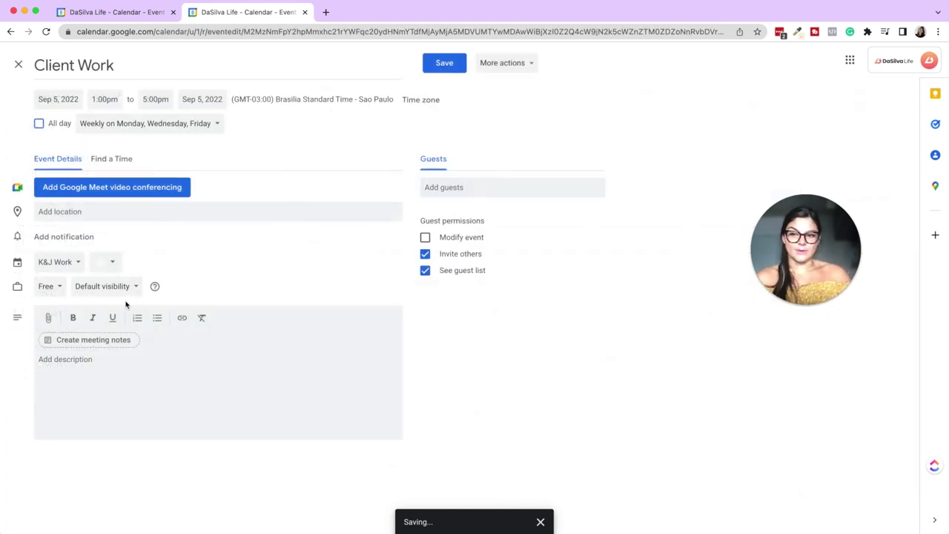
left_click(49, 286)
left_click(46, 263)
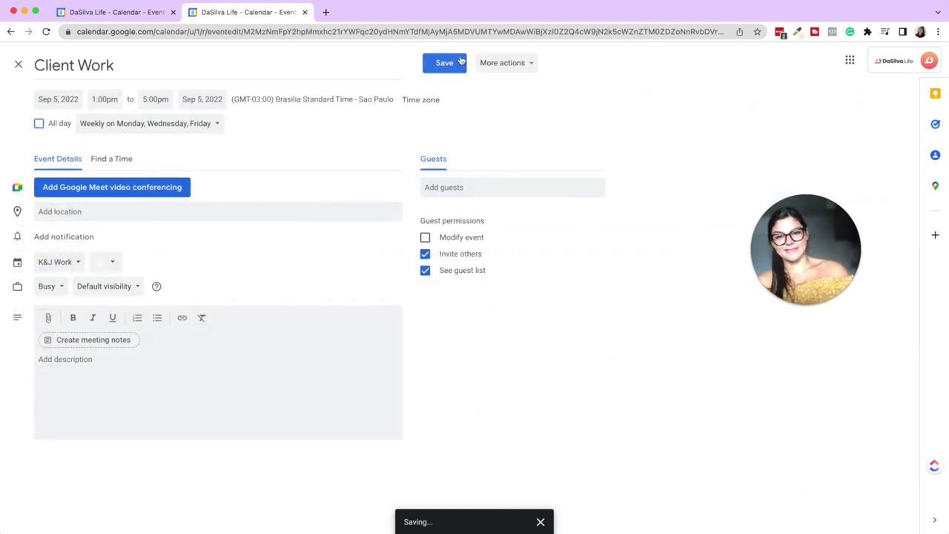
left_click(459, 61)
left_click(548, 338)
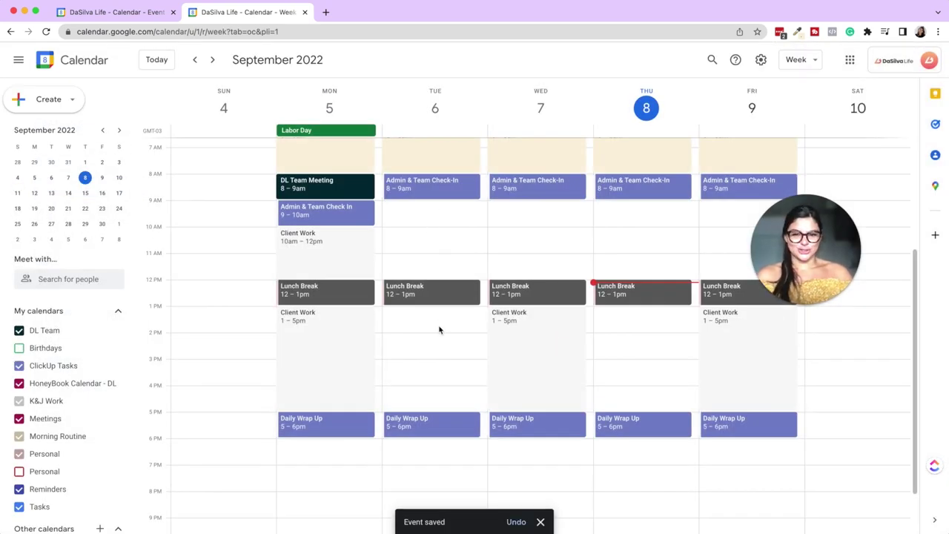
Draw a Tuesday 9am–12pm event titled Internal DL Work.
left_click_drag(439, 212, 437, 257)
left_click(580, 232)
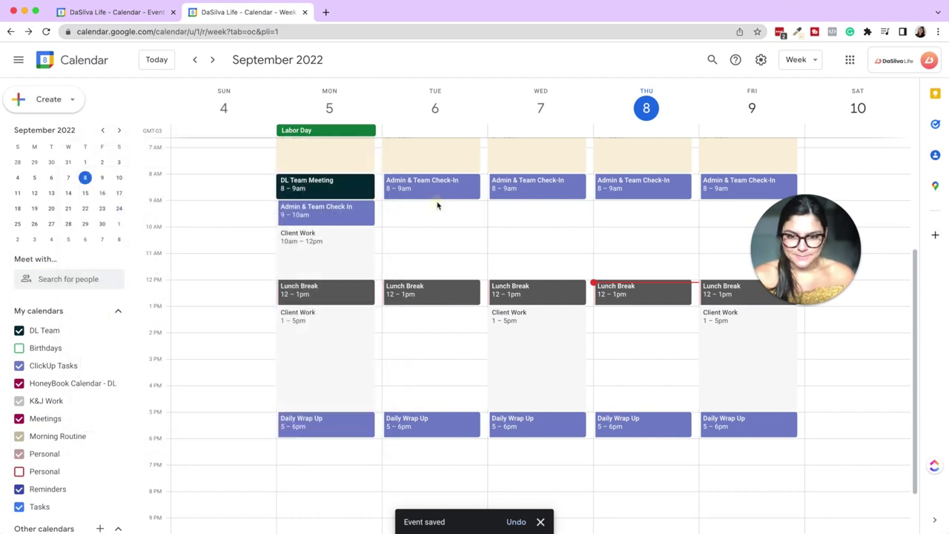
left_click_drag(437, 206, 438, 276)
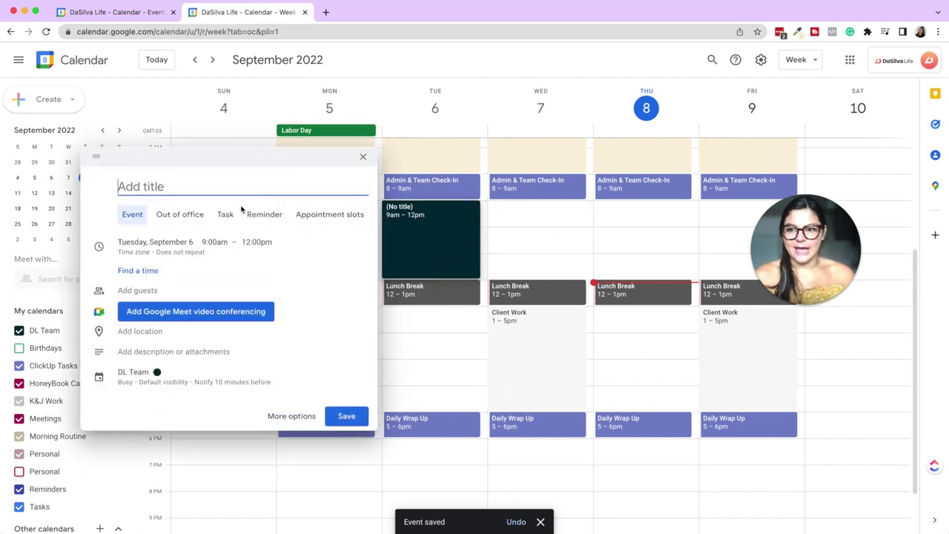
type("Internal DL Work")
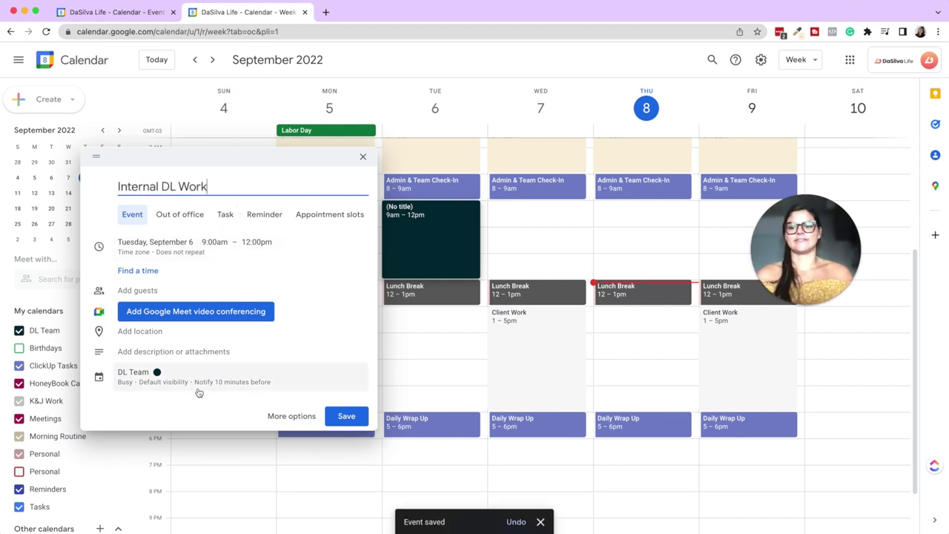
Keep Internal DL Work busy and put it on the K&J Work calendar.
left_click(142, 366)
left_click(126, 388)
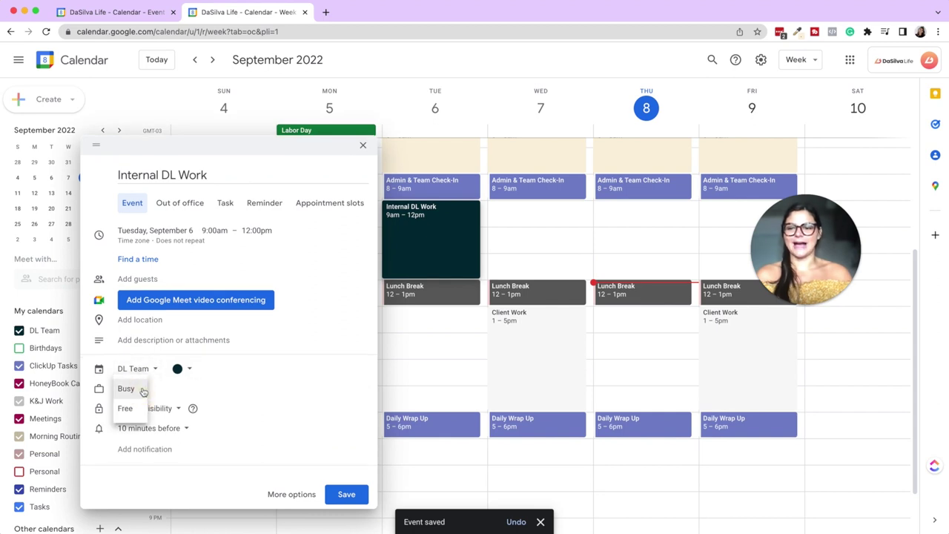
left_click(126, 388)
left_click(203, 368)
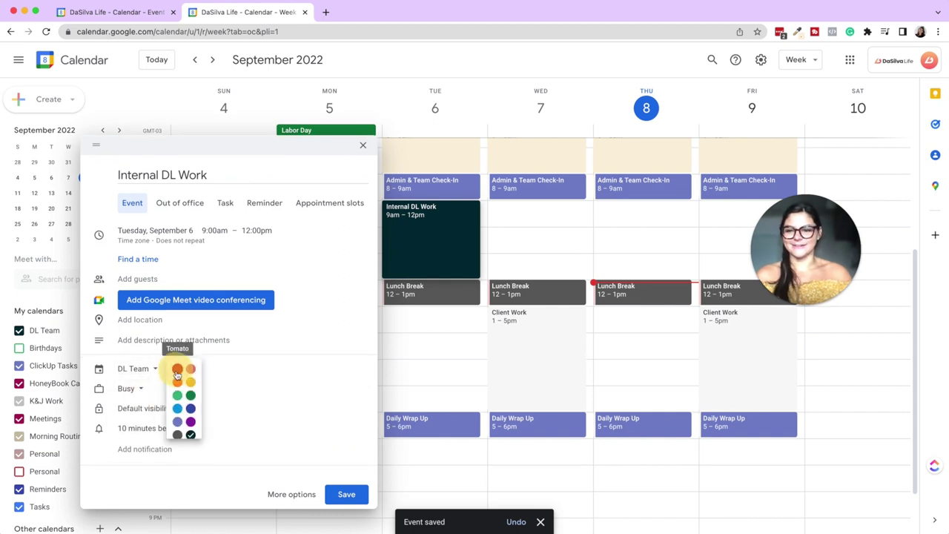
left_click(226, 371)
left_click(129, 369)
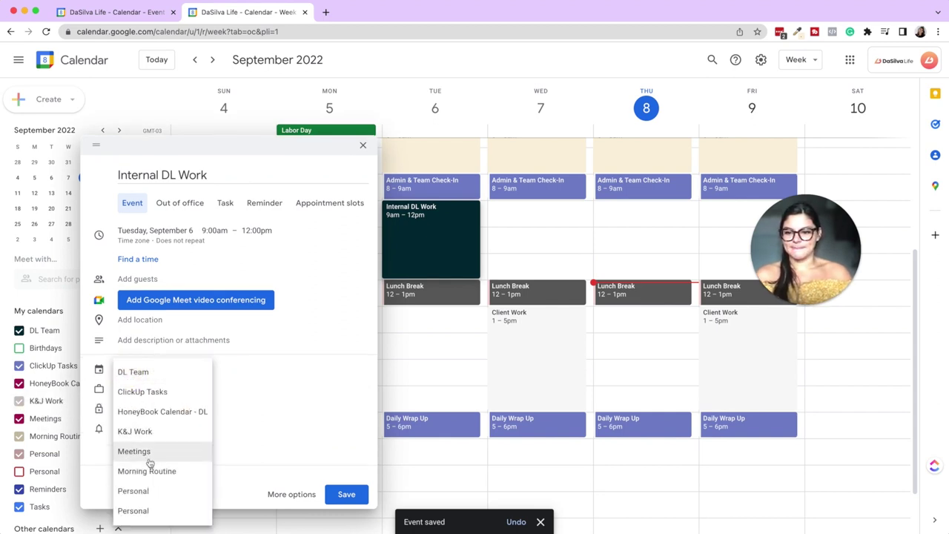
left_click(149, 439)
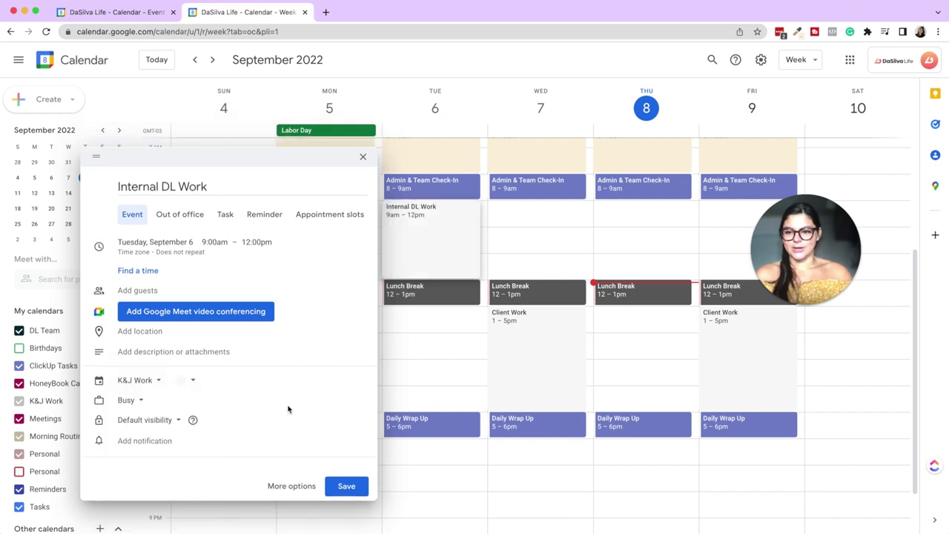
Set Internal DL Work to repeat weekly Tuesday through Friday and save it.
left_click(156, 235)
left_click(176, 265)
left_click(163, 375)
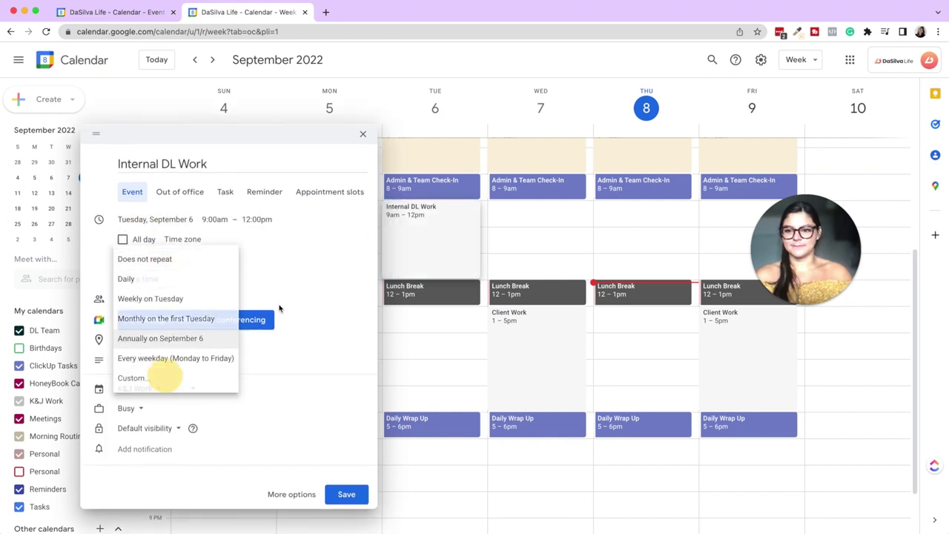
left_click(441, 266)
left_click(459, 265)
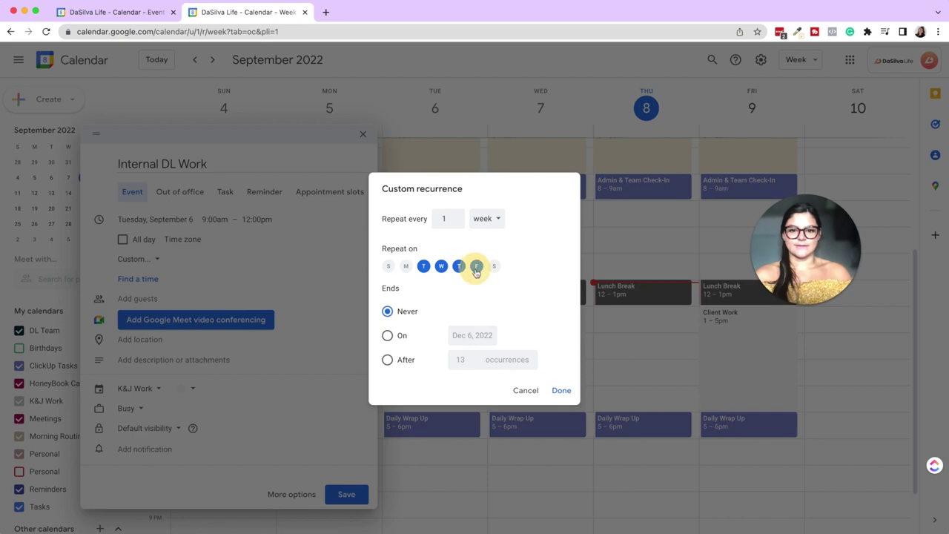
left_click(477, 266)
left_click(558, 390)
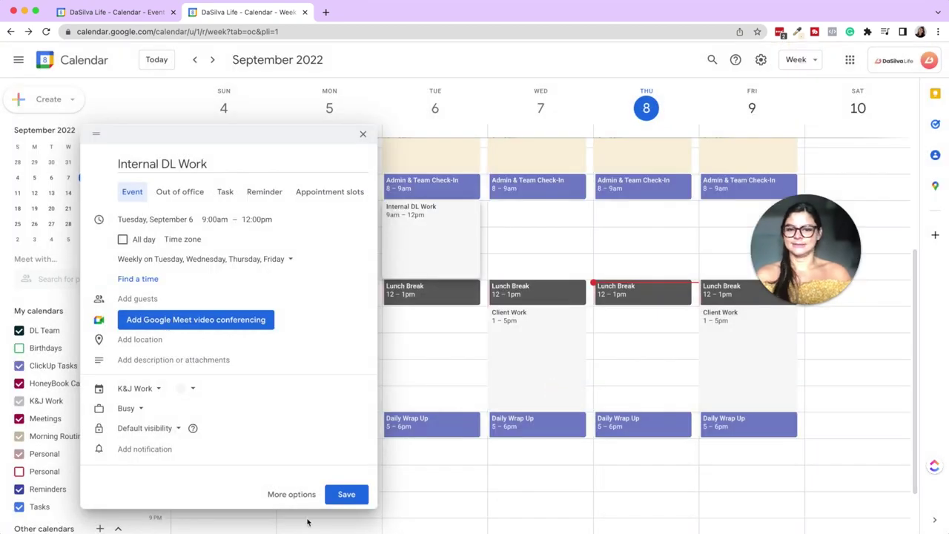
left_click(347, 494)
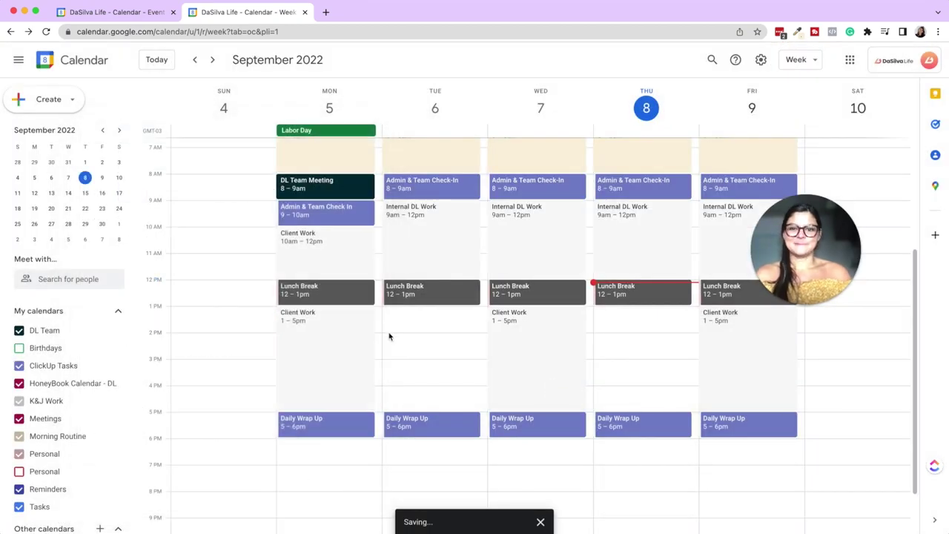
Draw a Tuesday 1–5pm event titled Calls on the K&J Work calendar, marked free.
left_click_drag(412, 316, 417, 408)
type("Calls")
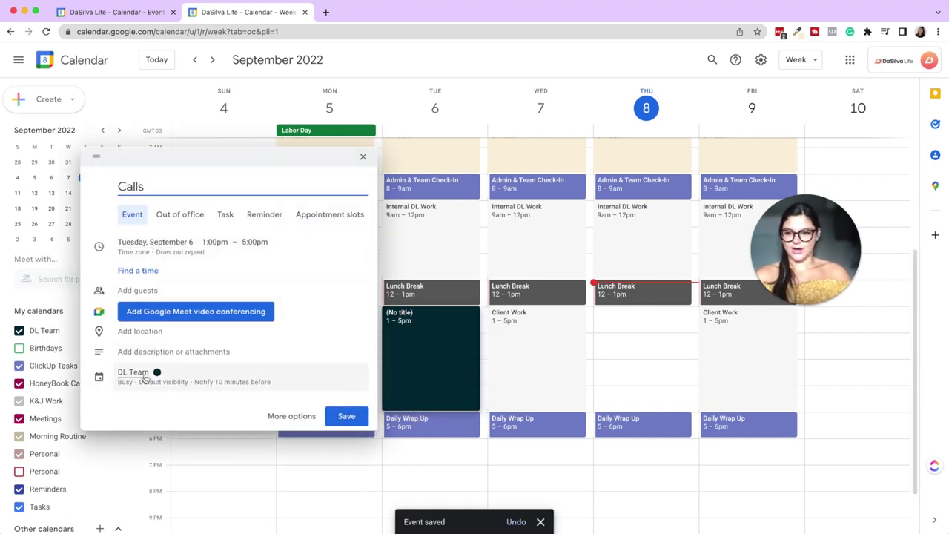
left_click(133, 372)
left_click(130, 366)
left_click(141, 431)
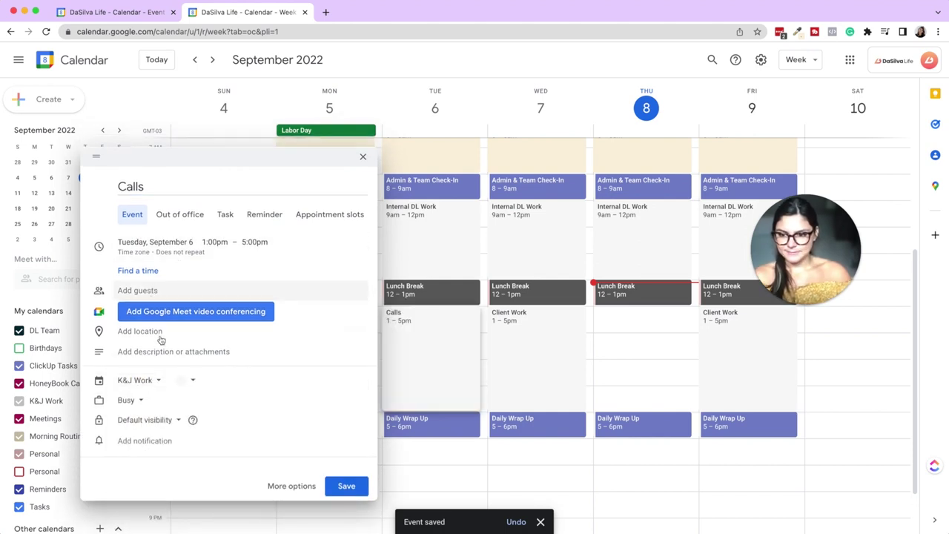
left_click(130, 400)
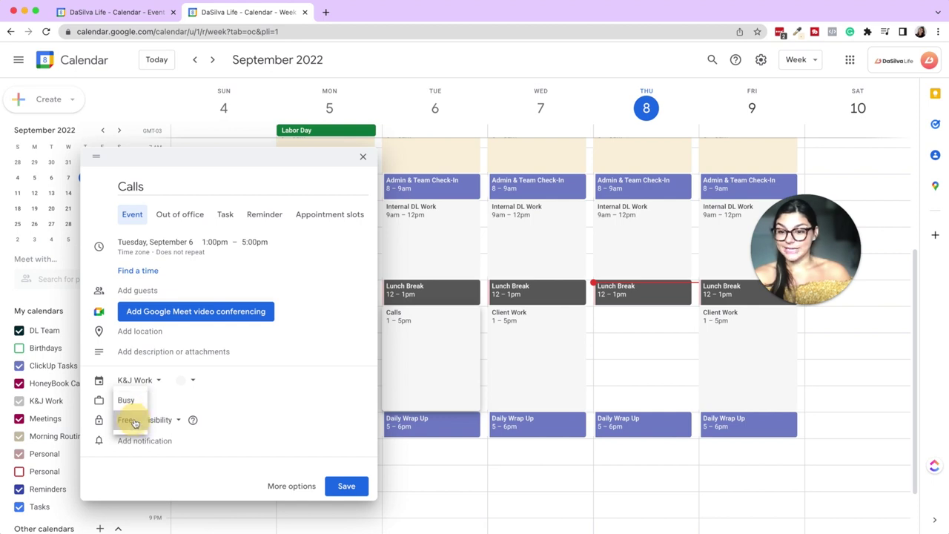
left_click(126, 420)
Set Calls to repeat weekly on Tuesday and Thursday and save it.
left_click(155, 251)
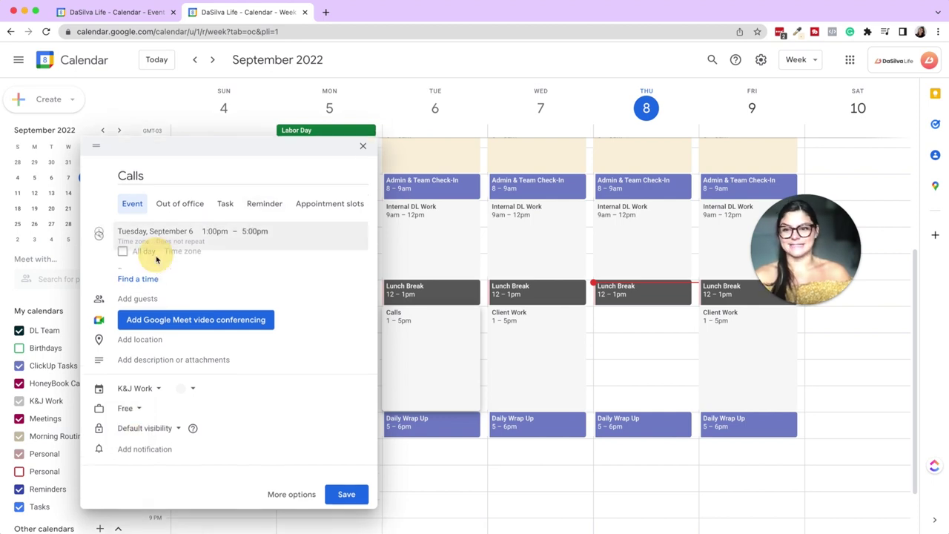
left_click(174, 257)
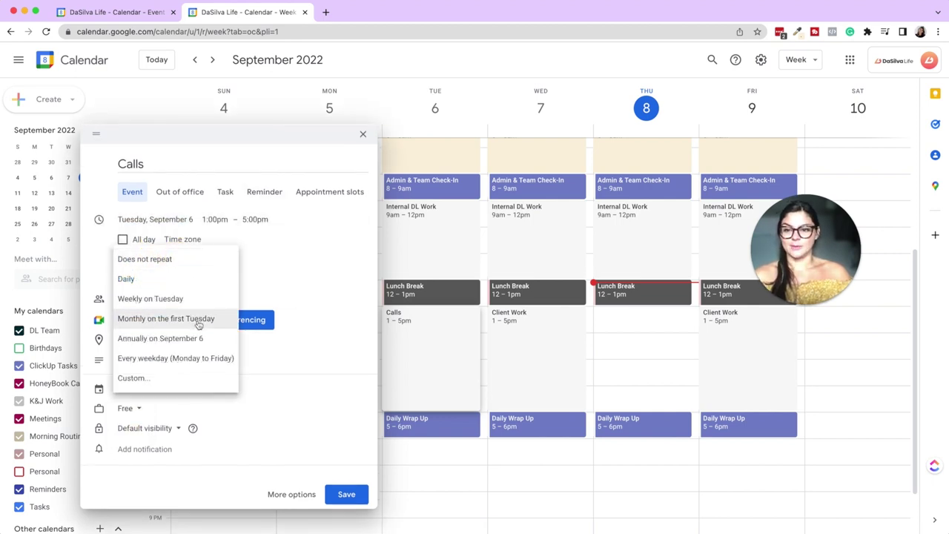
left_click(174, 377)
left_click(458, 266)
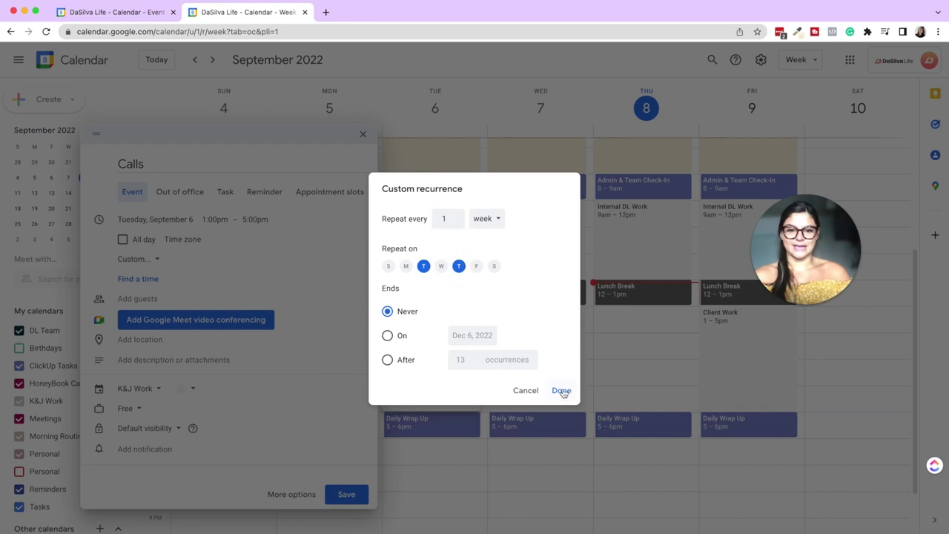
left_click(561, 390)
left_click(356, 495)
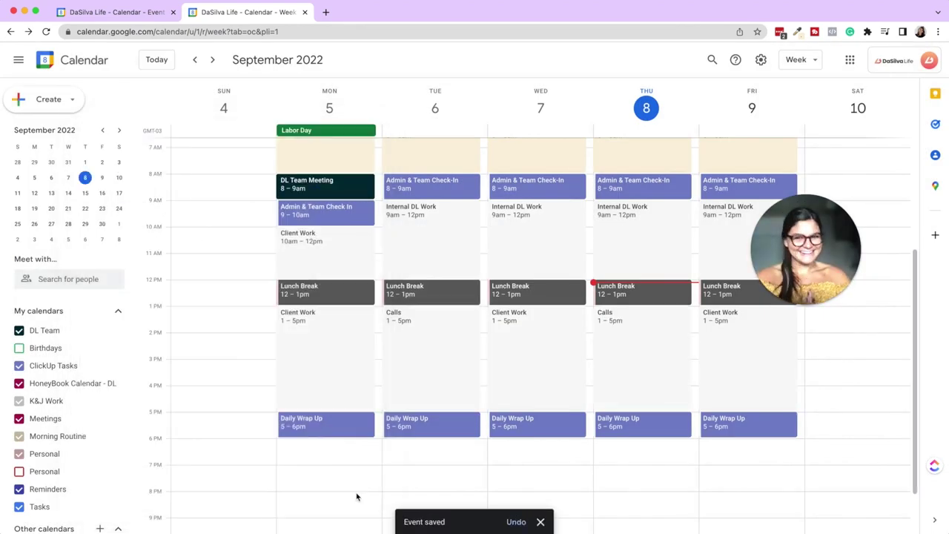
Move only this Tuesday's Internal DL Work to 10:30am–1:30pm.
scroll(531, 300, "up", 2)
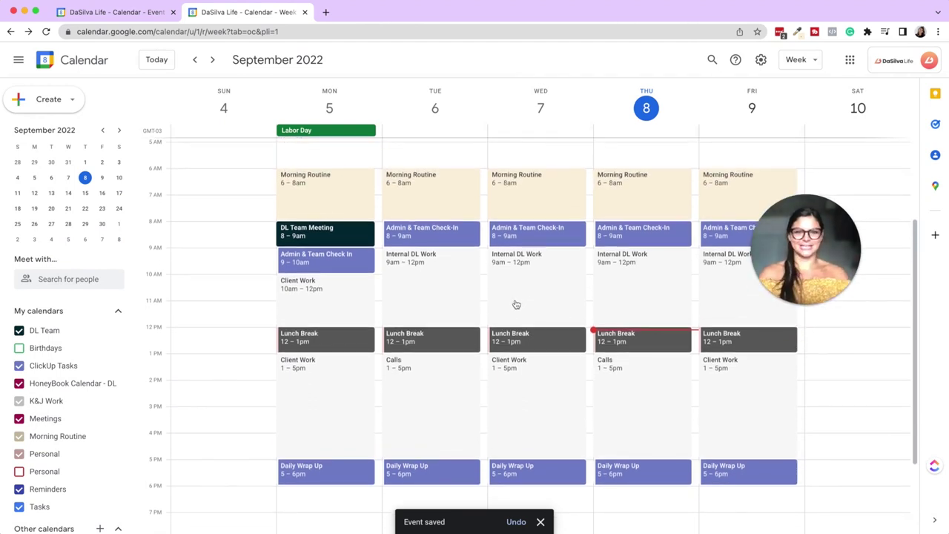
left_click_drag(439, 273, 437, 314)
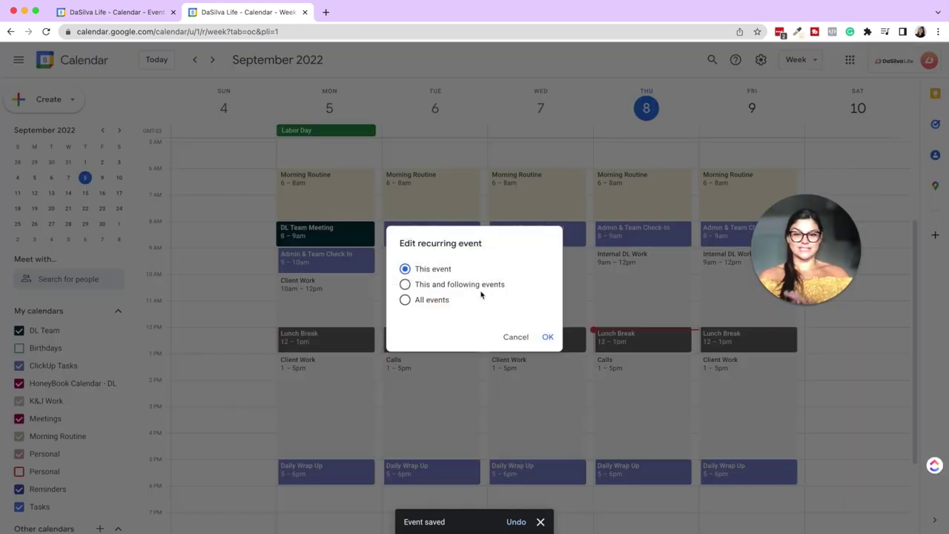
left_click(547, 338)
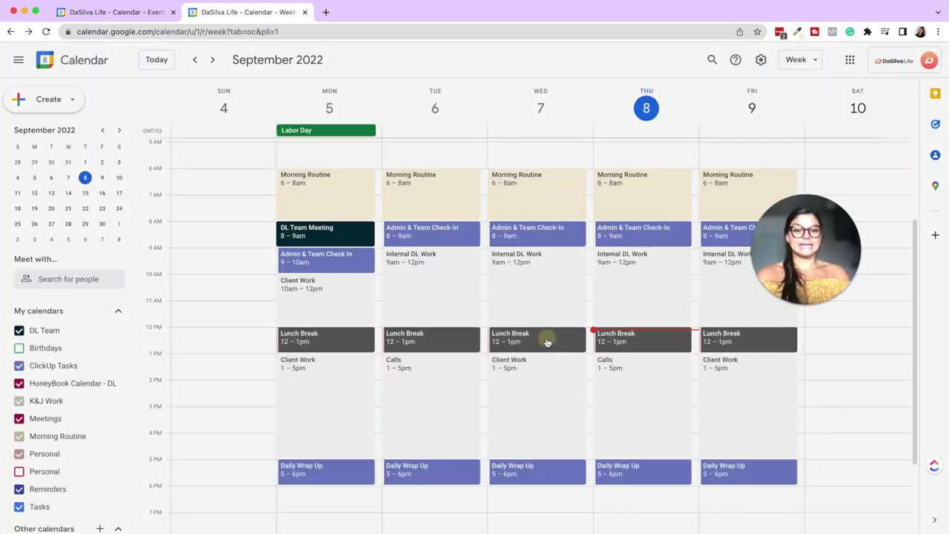
Start a new untitled event on Monday evening.
scroll(357, 434, "down", 2)
scroll(356, 434, "down", 3)
left_click(324, 399)
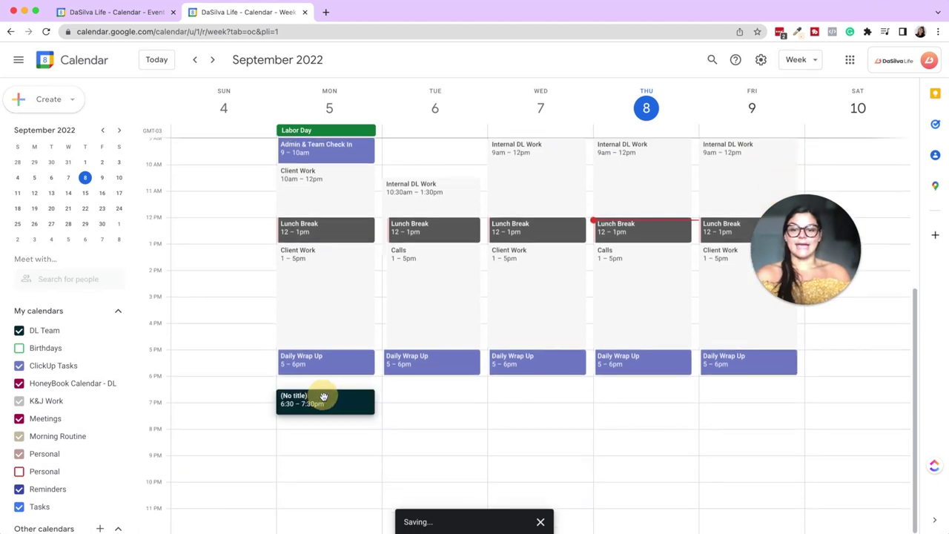
Create a Personal Errand on the Personal calendar and move it to Tuesday 1:45–2:45pm.
left_click_drag(324, 398, 324, 310)
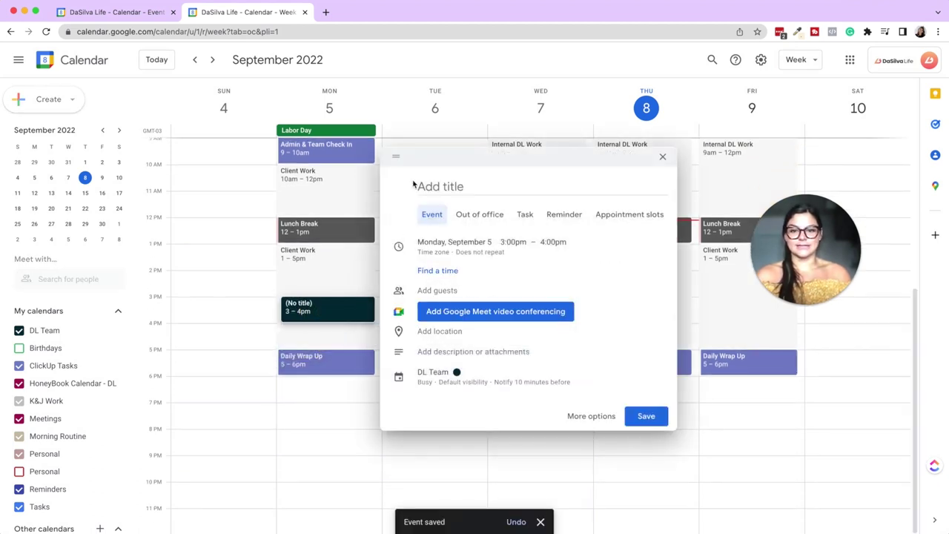
left_click(434, 185)
type("Personal Errand")
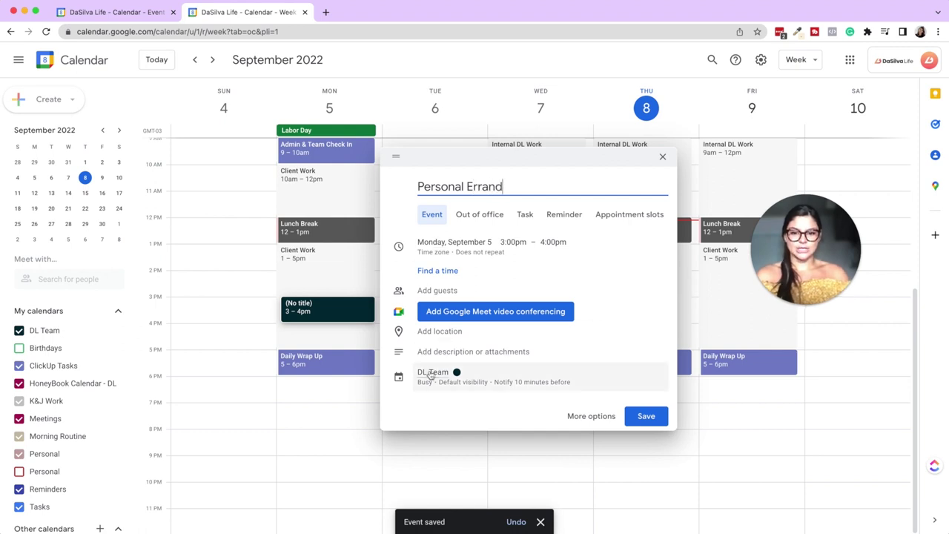
left_click(428, 370)
left_click(429, 368)
left_click(441, 497)
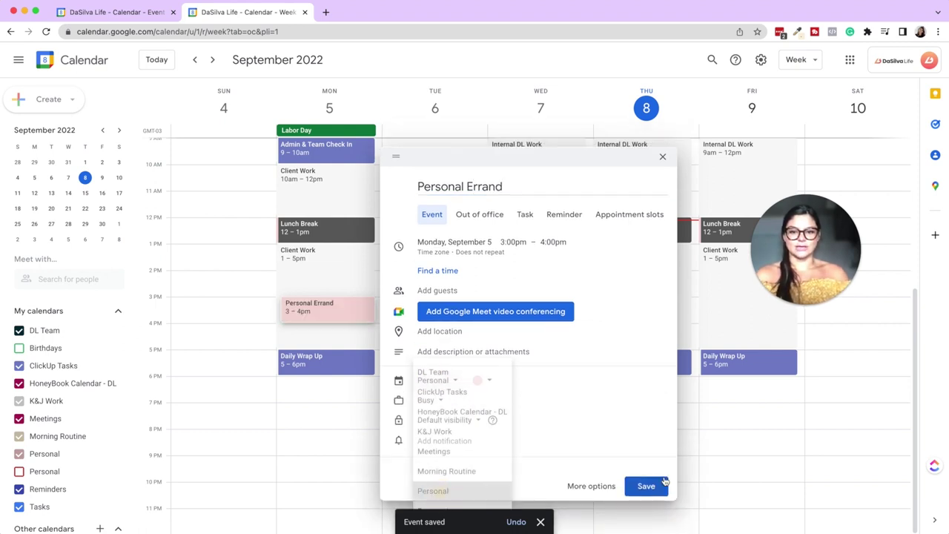
left_click(646, 489)
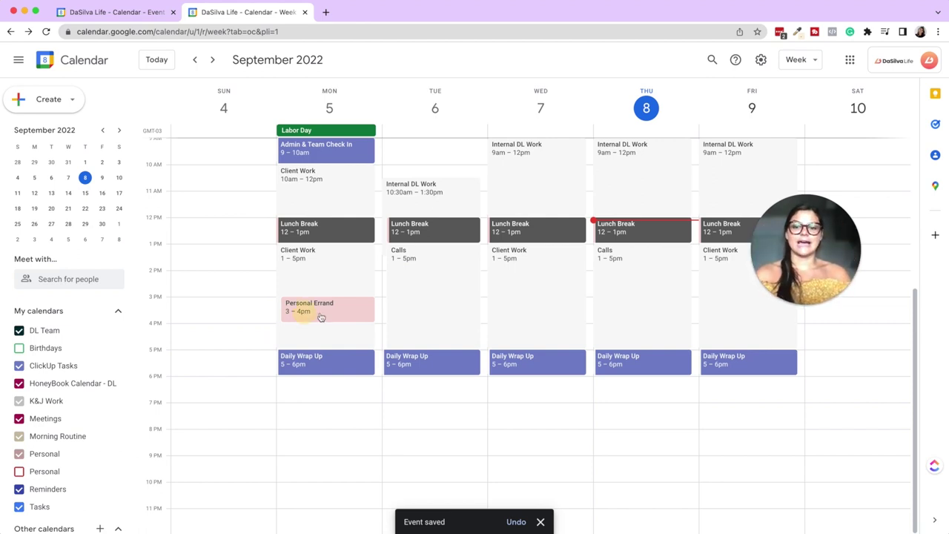
left_click_drag(304, 311, 415, 283)
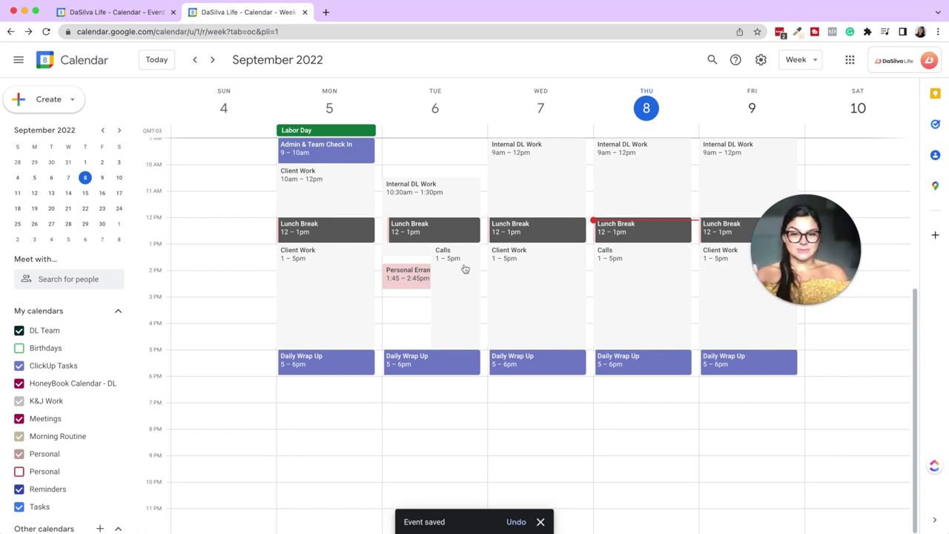
Shorten this Tuesday's Calls block to end at 3:30pm, for this occurrence only.
left_click(462, 270)
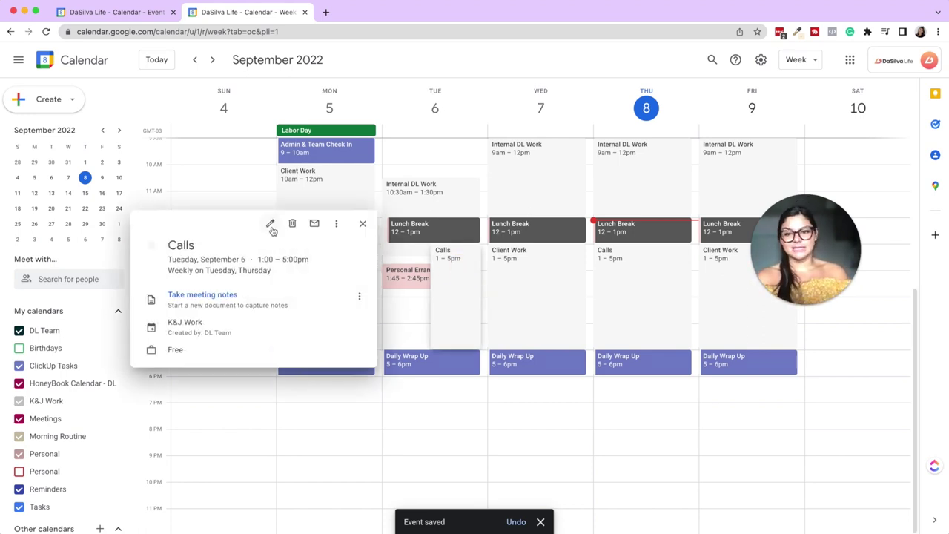
left_click(272, 228)
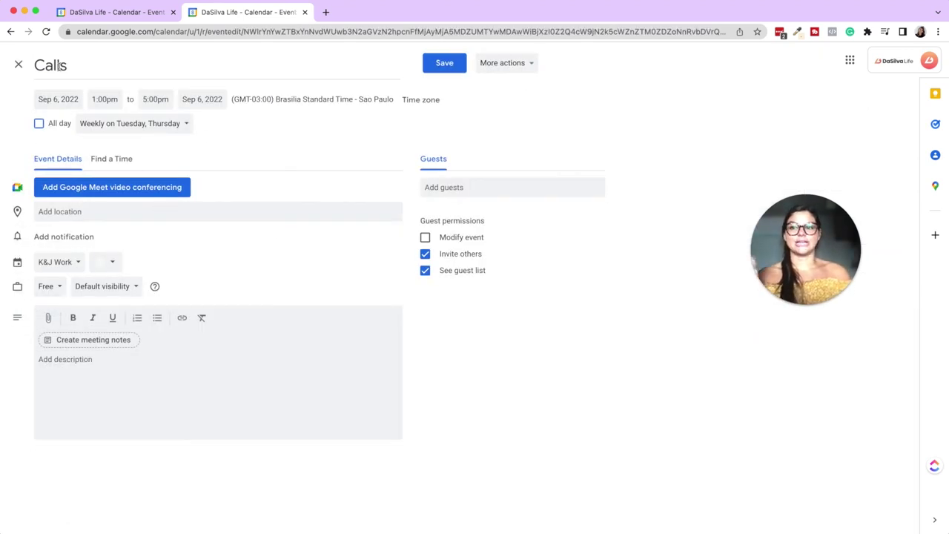
left_click(18, 65)
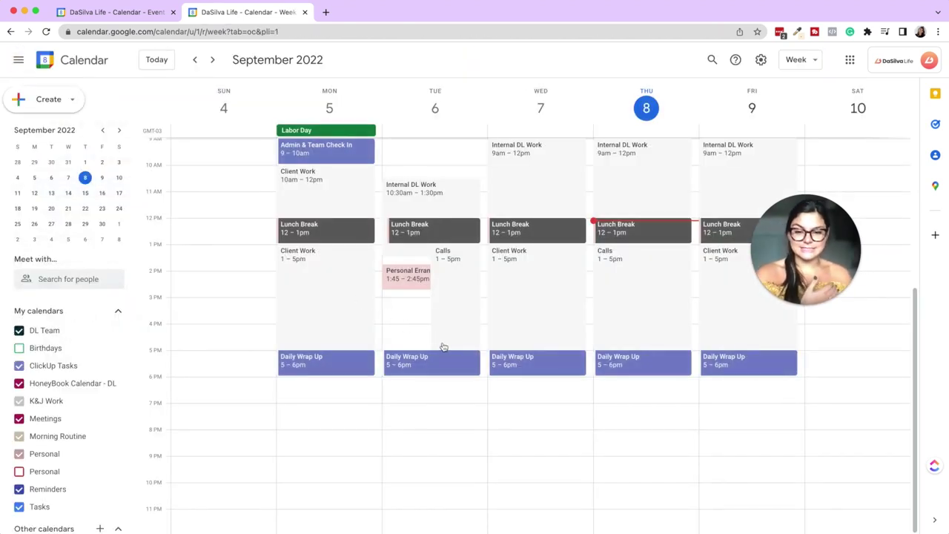
left_click_drag(445, 347, 446, 332)
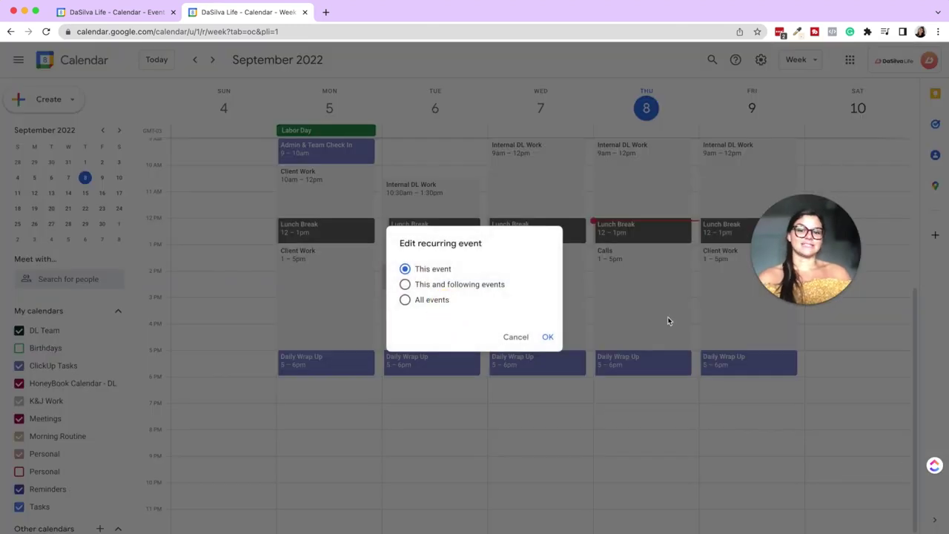
left_click(549, 337)
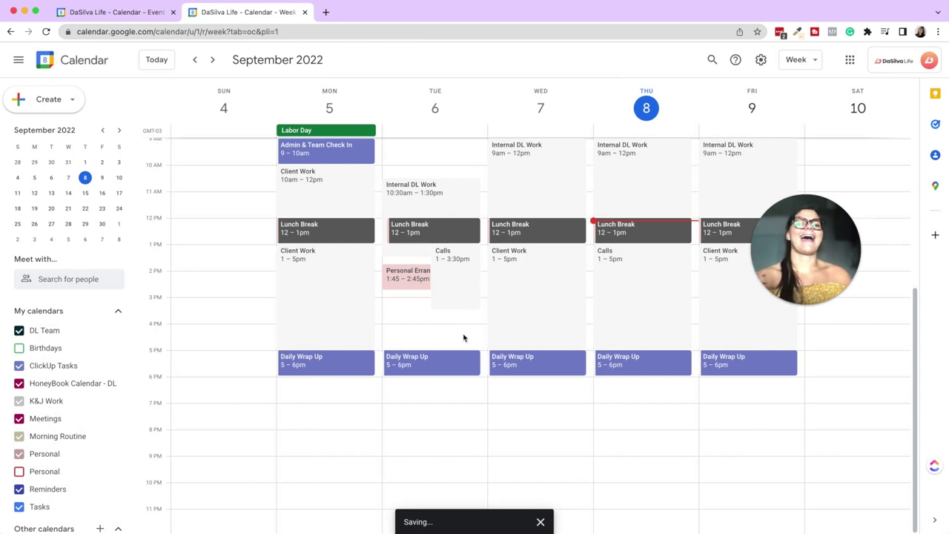
scroll(448, 339, "up", 3)
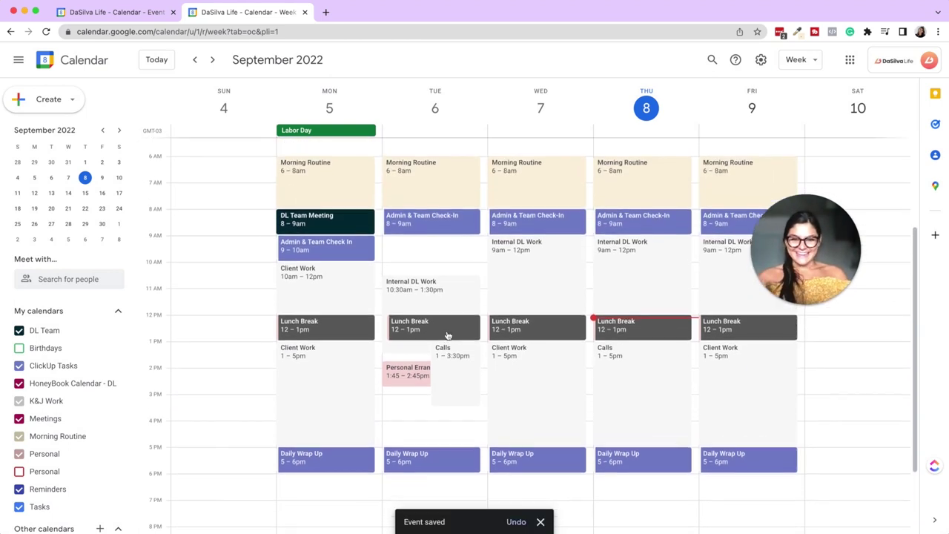
scroll(448, 333, "down", 1)
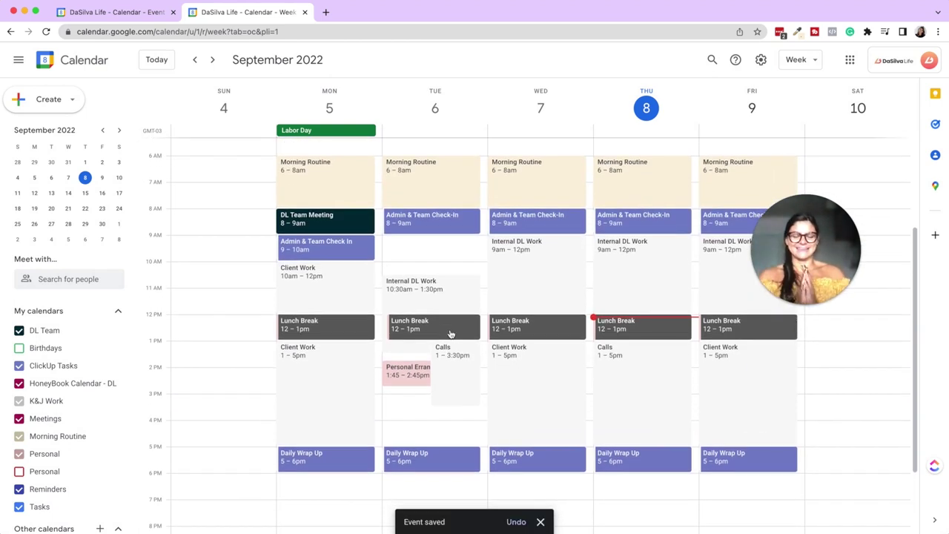